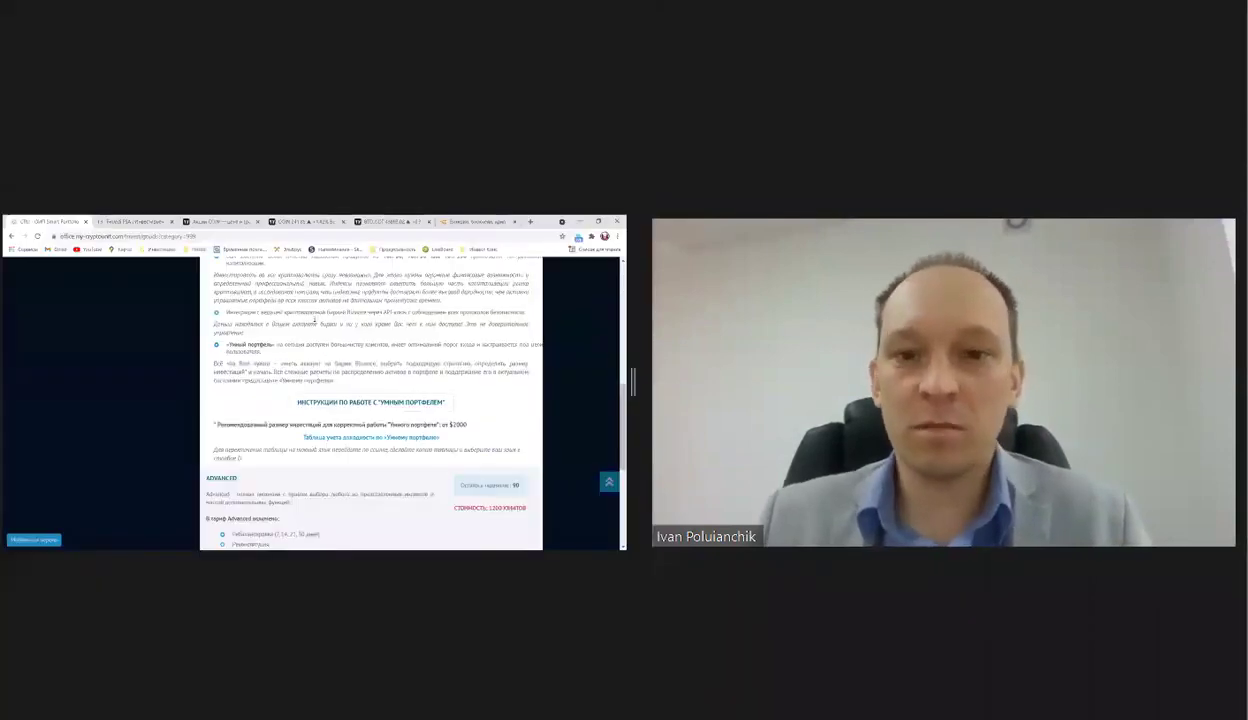
Open the linked "Таблица учета доходности по «Умному портфелю»" spreadsheet and hide its "Факт ИнвОтчи v21-06-20" sheet.
drag(632, 362, 1142, 336)
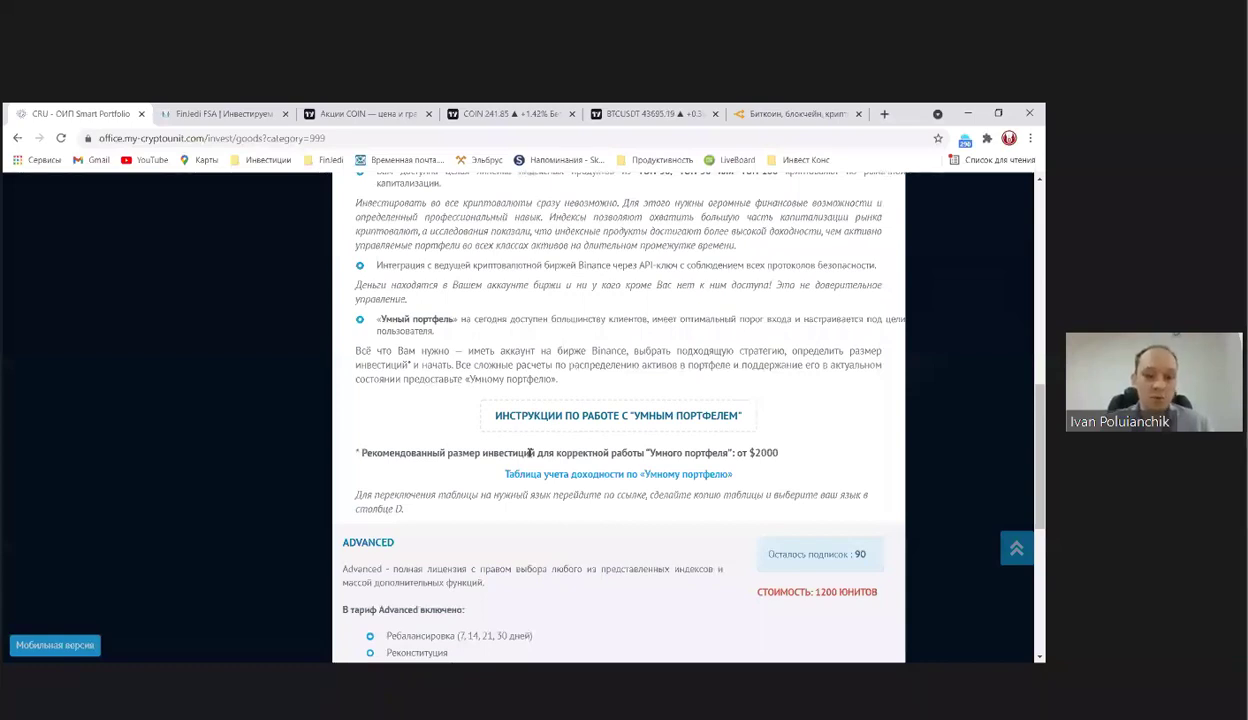
click(594, 479)
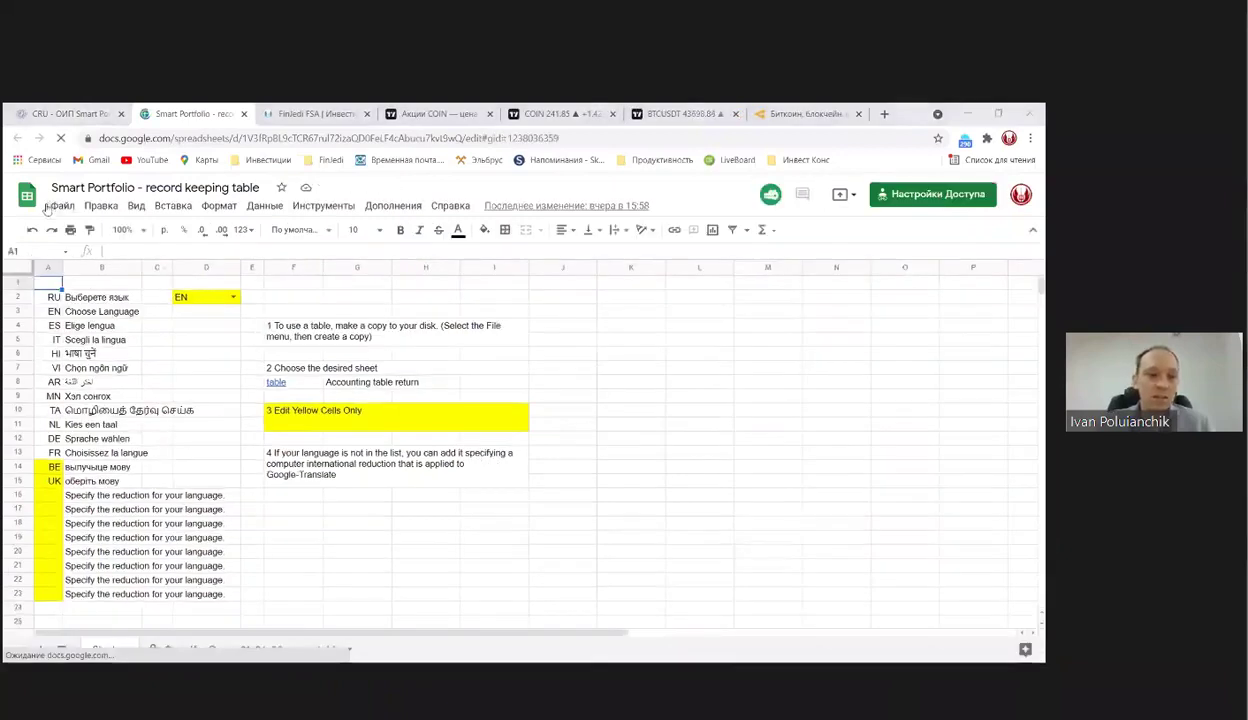
click(62, 206)
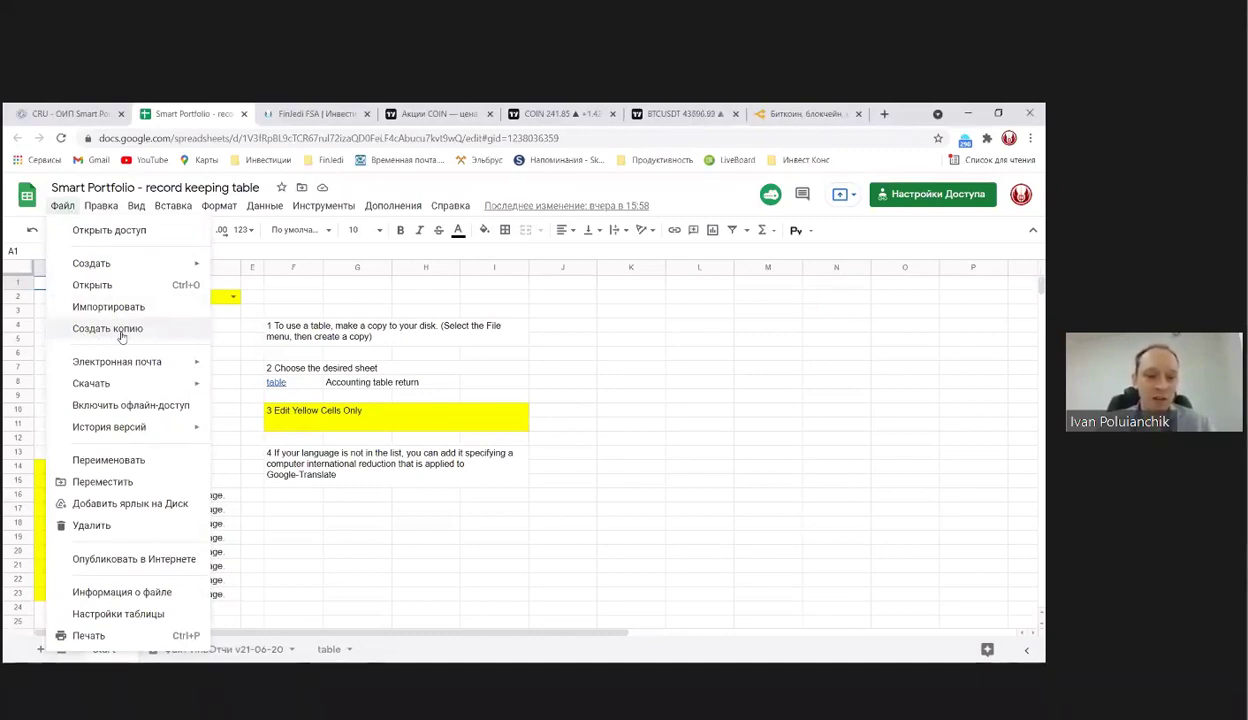
click(246, 651)
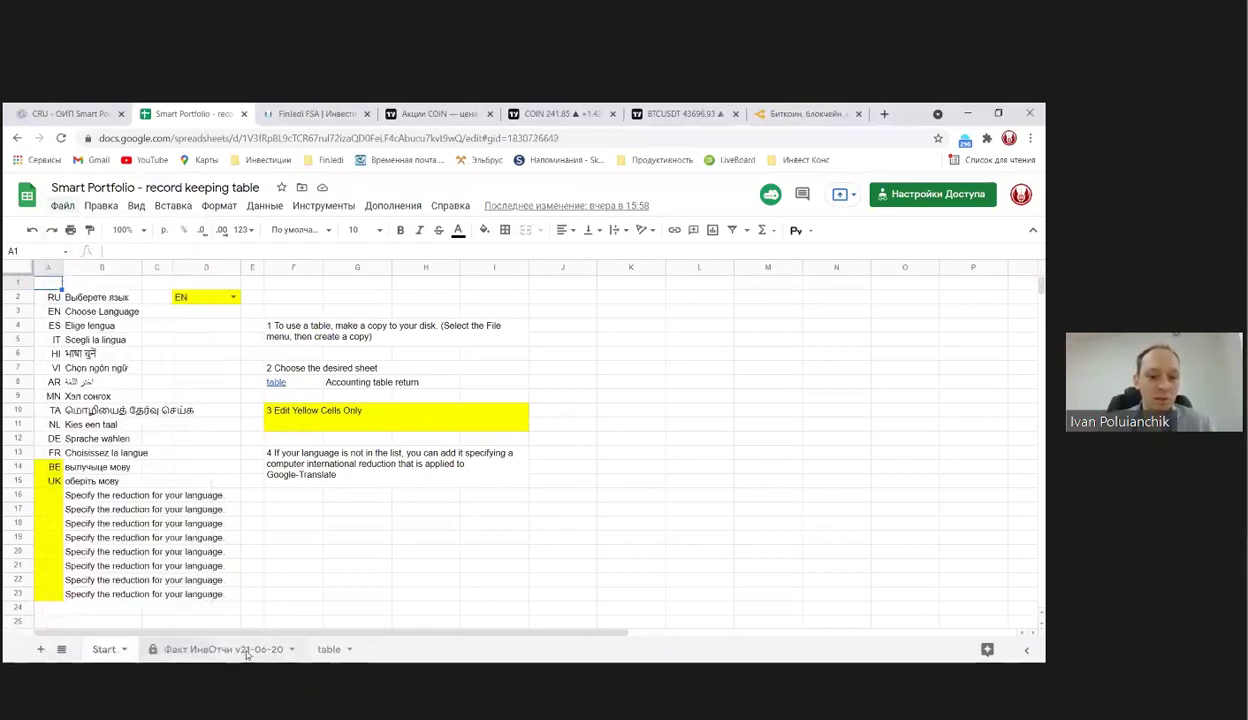
right_click(246, 651)
click(220, 544)
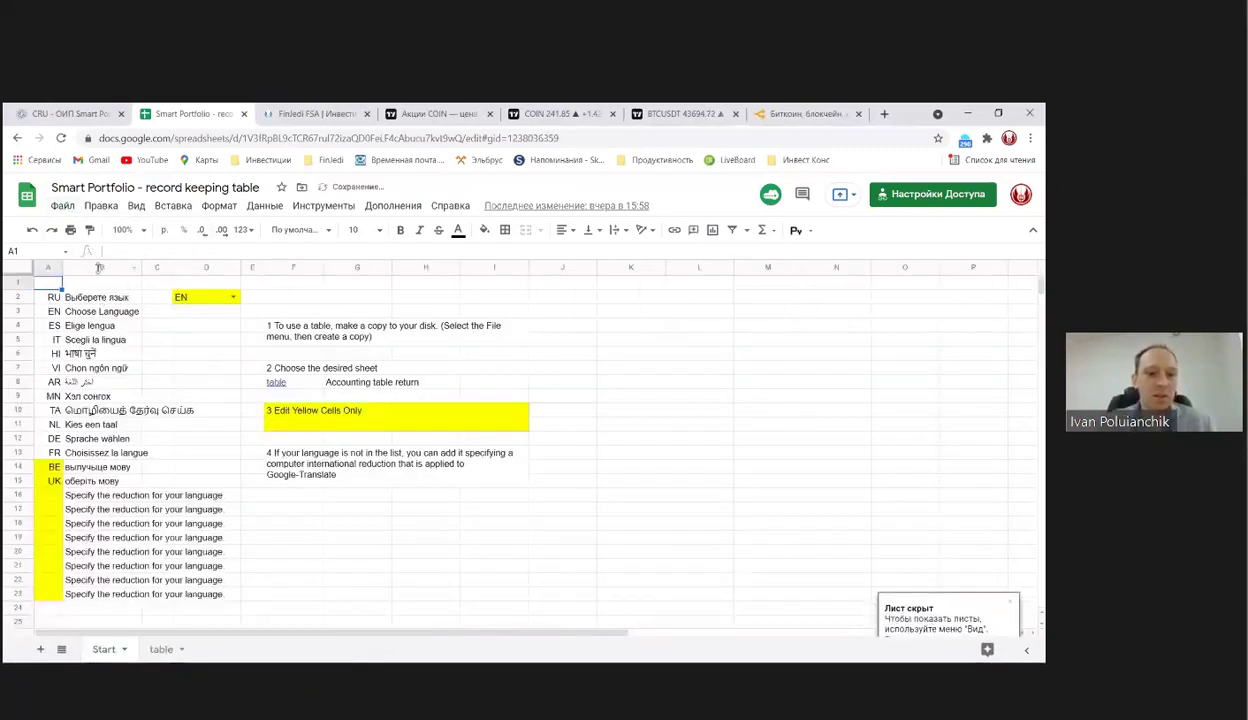
Make a copy of the record keeping spreadsheet named "Копия Smart Portfolio" in the Kadex folder.
click(62, 205)
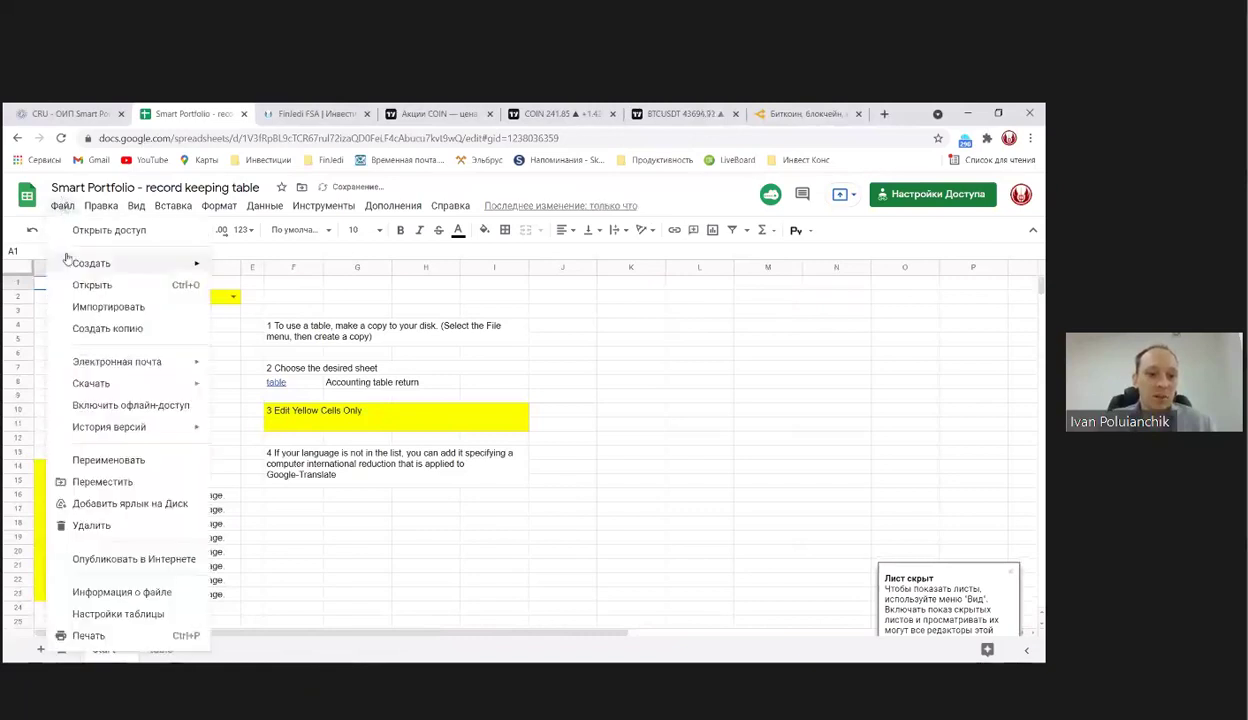
click(100, 329)
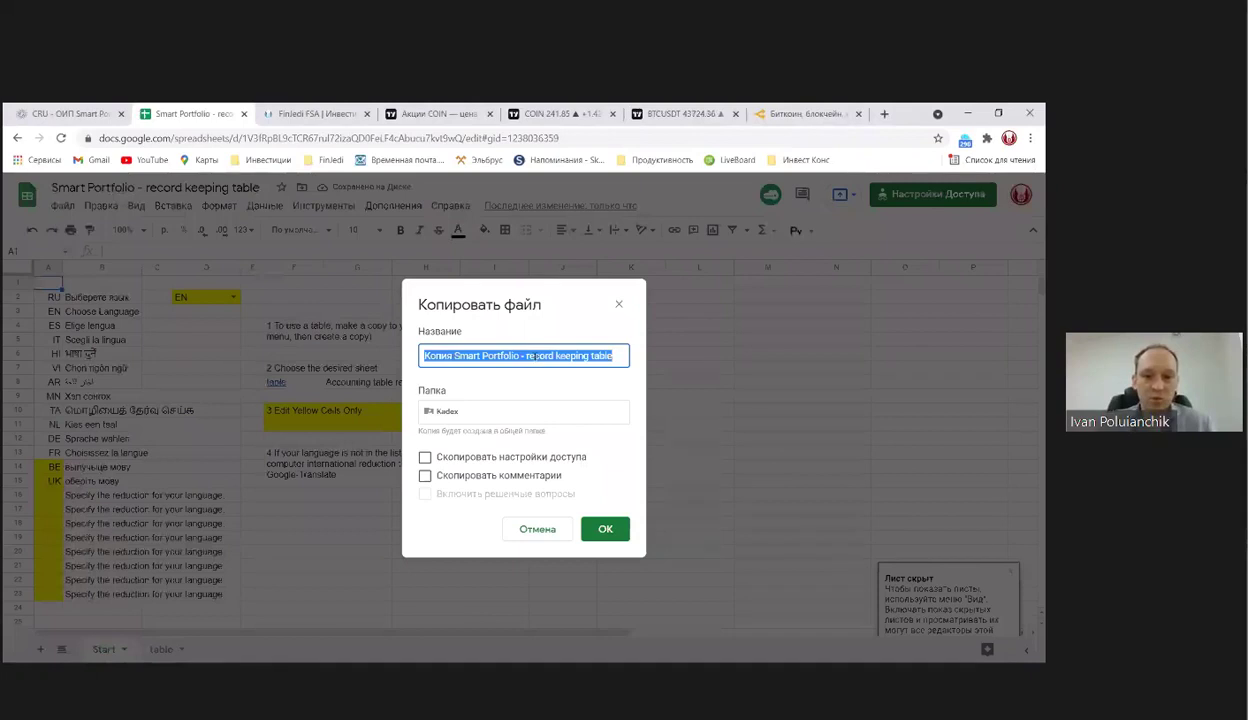
drag(535, 356, 621, 357)
key(BackSpace)
key(BackSpace)
key(BackSpace)
key(BackSpace)
key(BackSpace)
key(BackSpace)
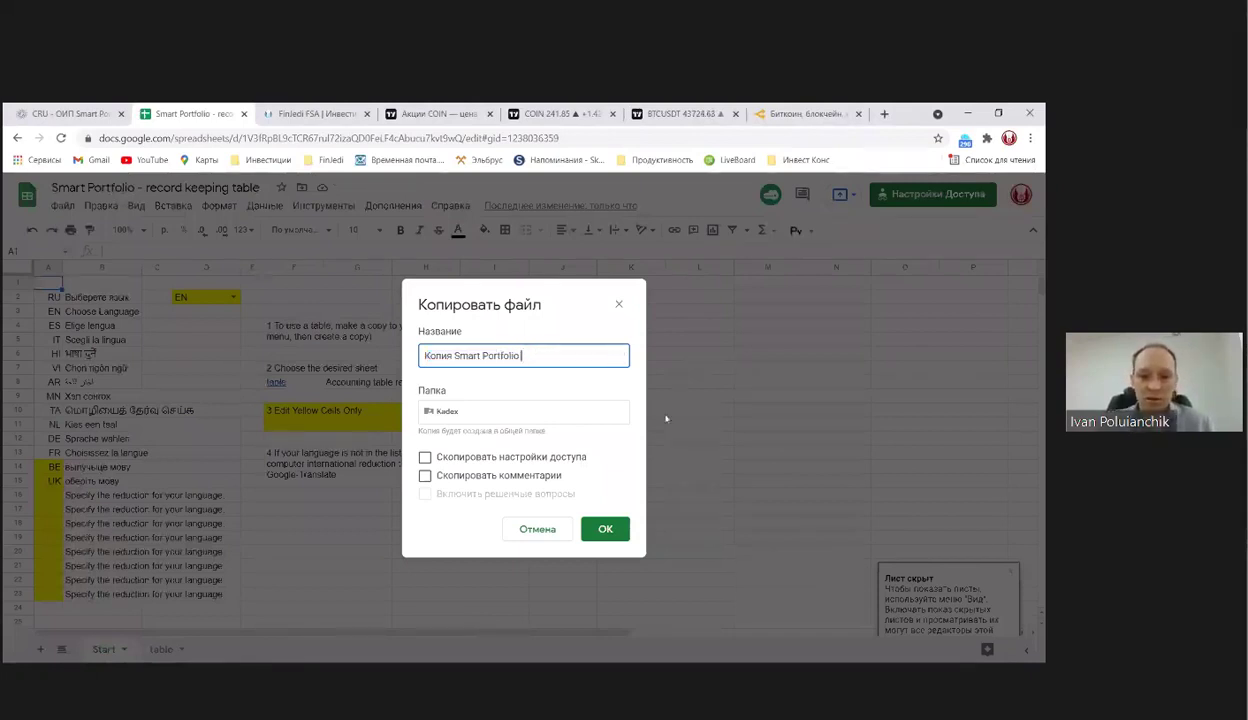
click(604, 538)
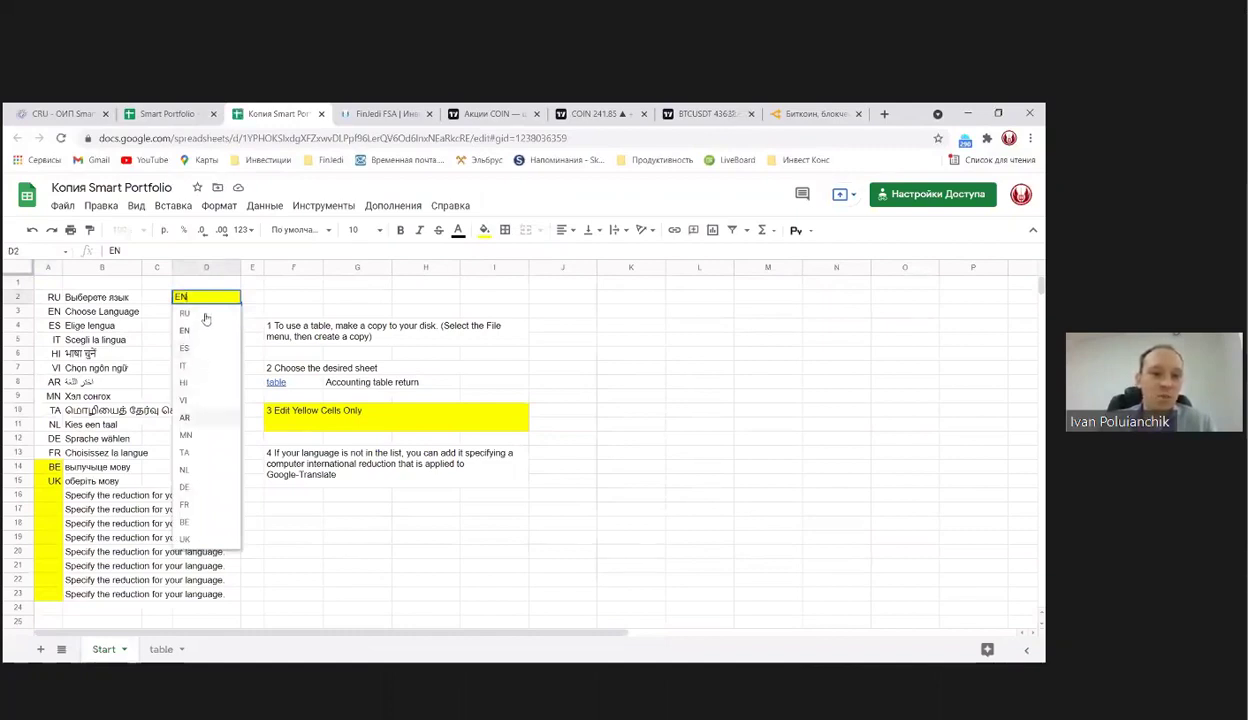
Switch the language in cell D2 of the Start sheet to HI, ES and IT, and return it to EN.
click(205, 390)
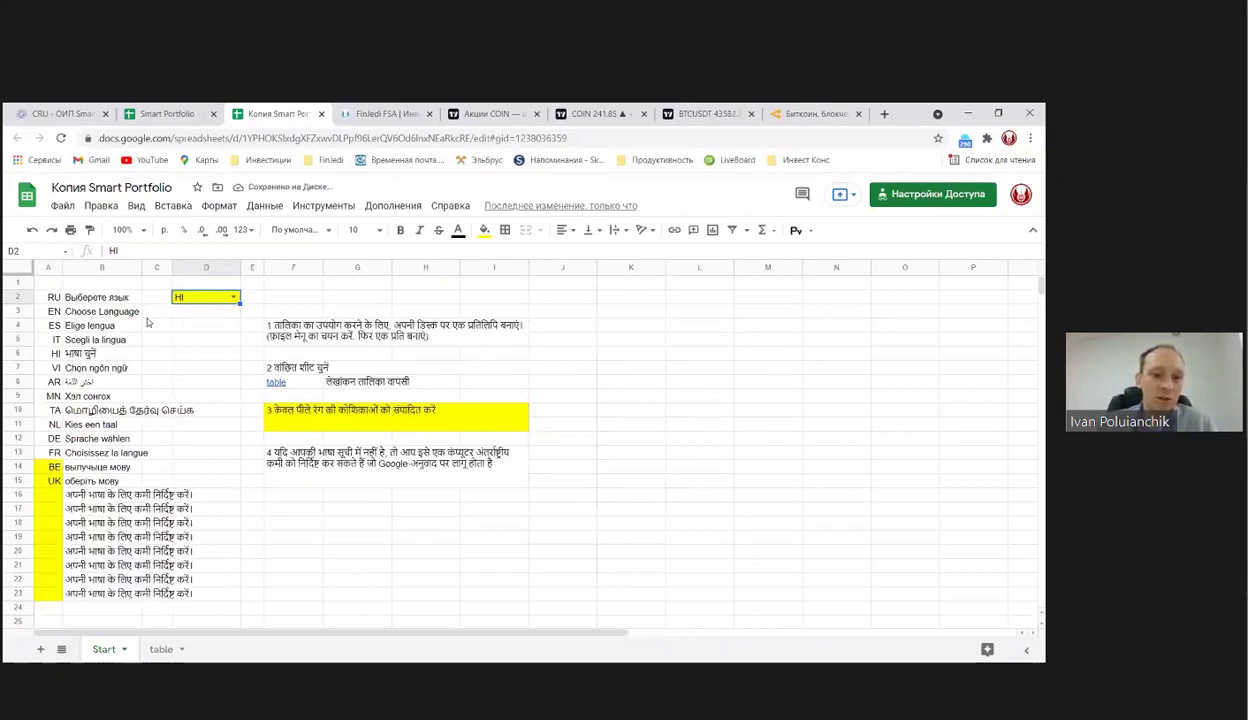
click(230, 296)
click(207, 350)
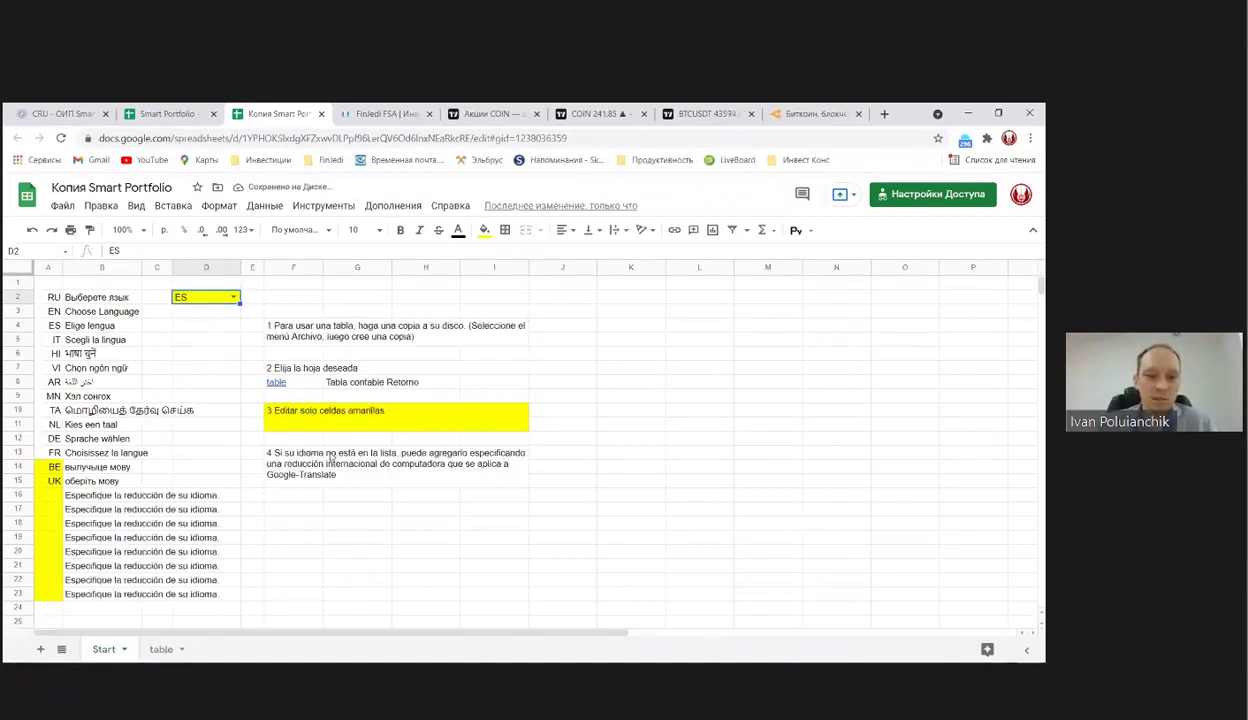
click(233, 297)
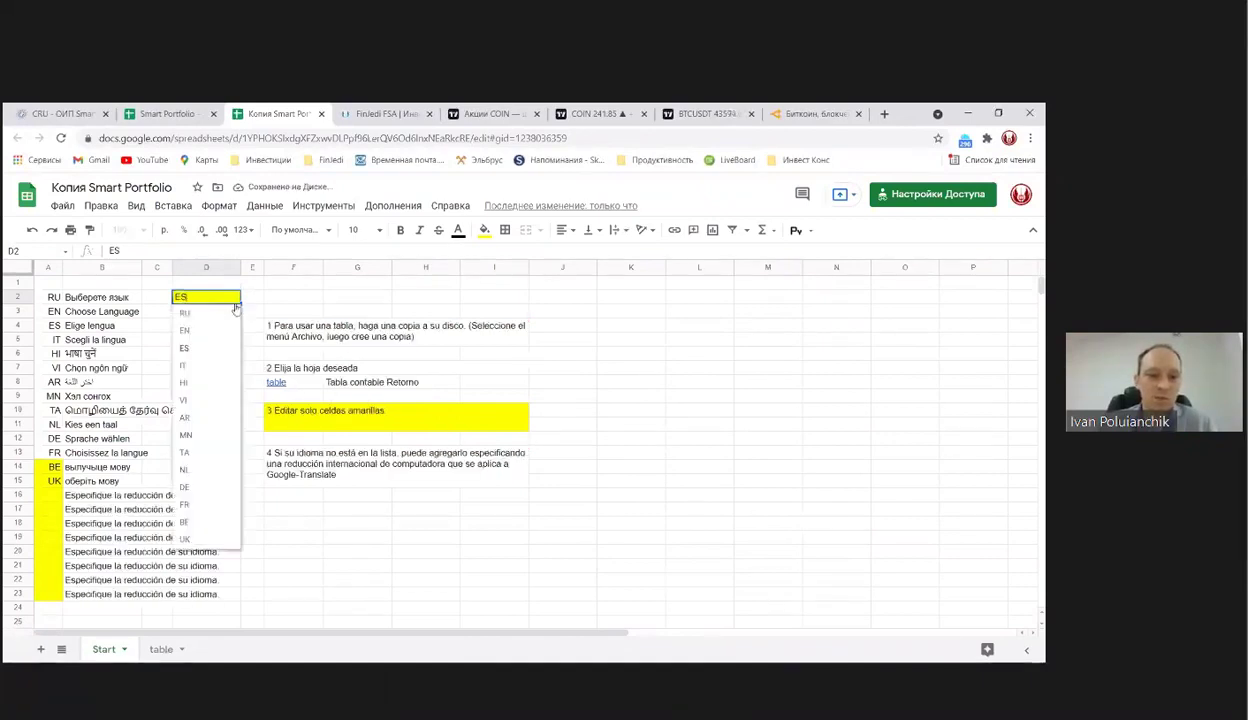
click(208, 365)
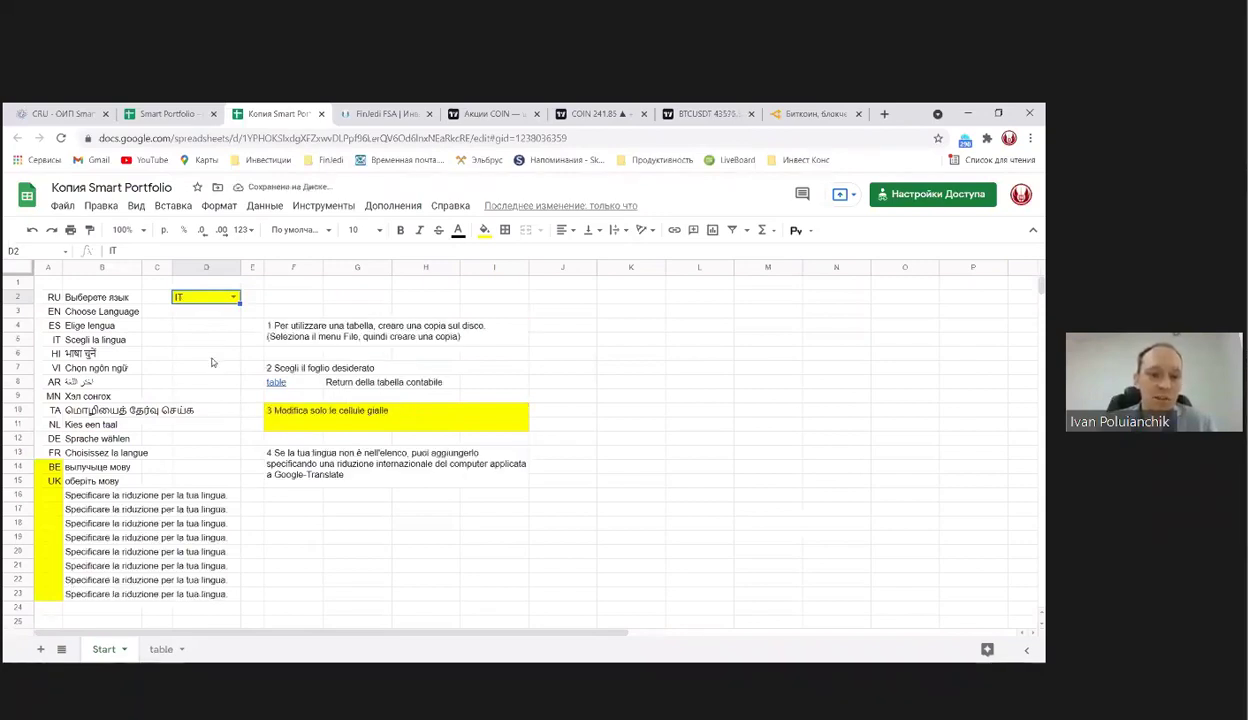
click(232, 297)
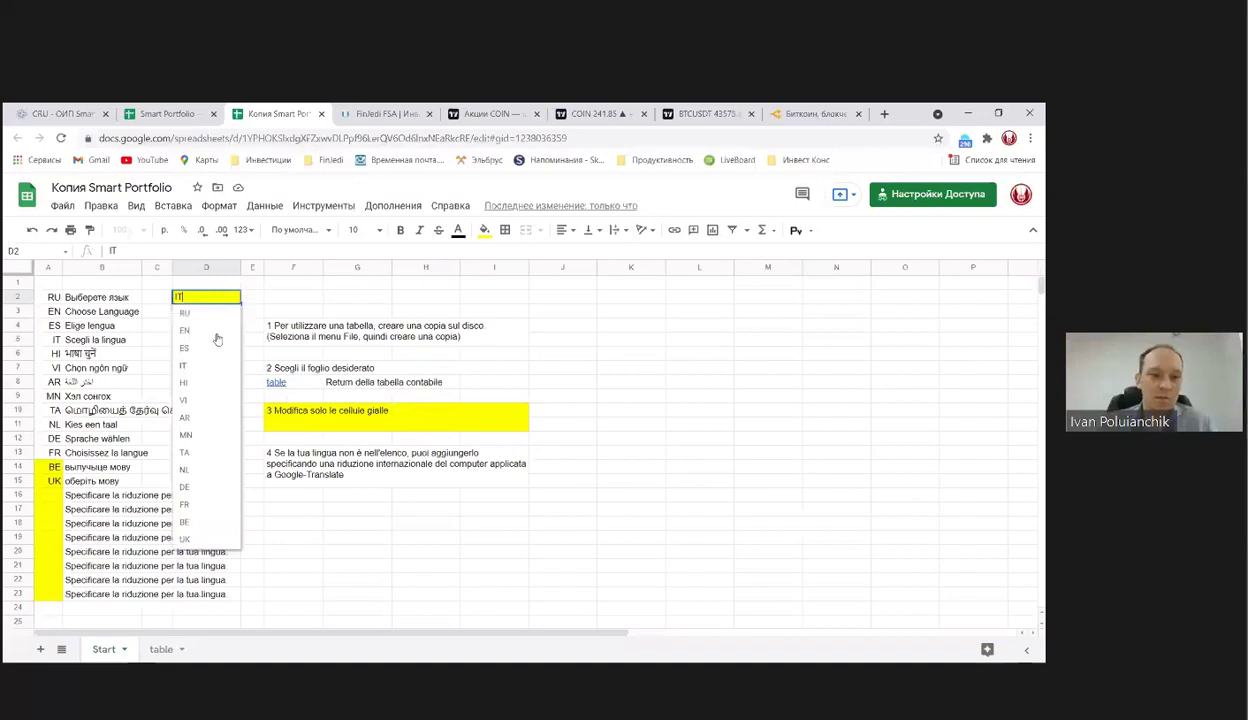
click(195, 334)
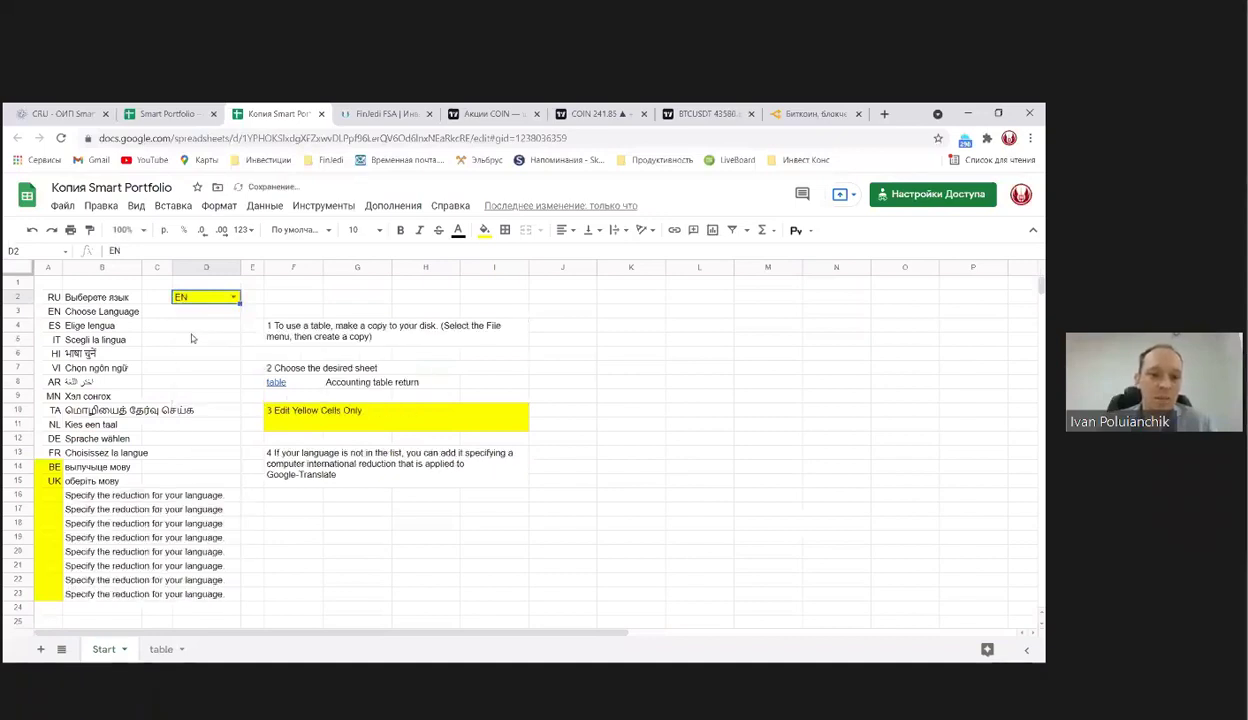
Clear the sample dates, investment deductions and capital values in B6:D11 of the "table" sheet.
click(165, 646)
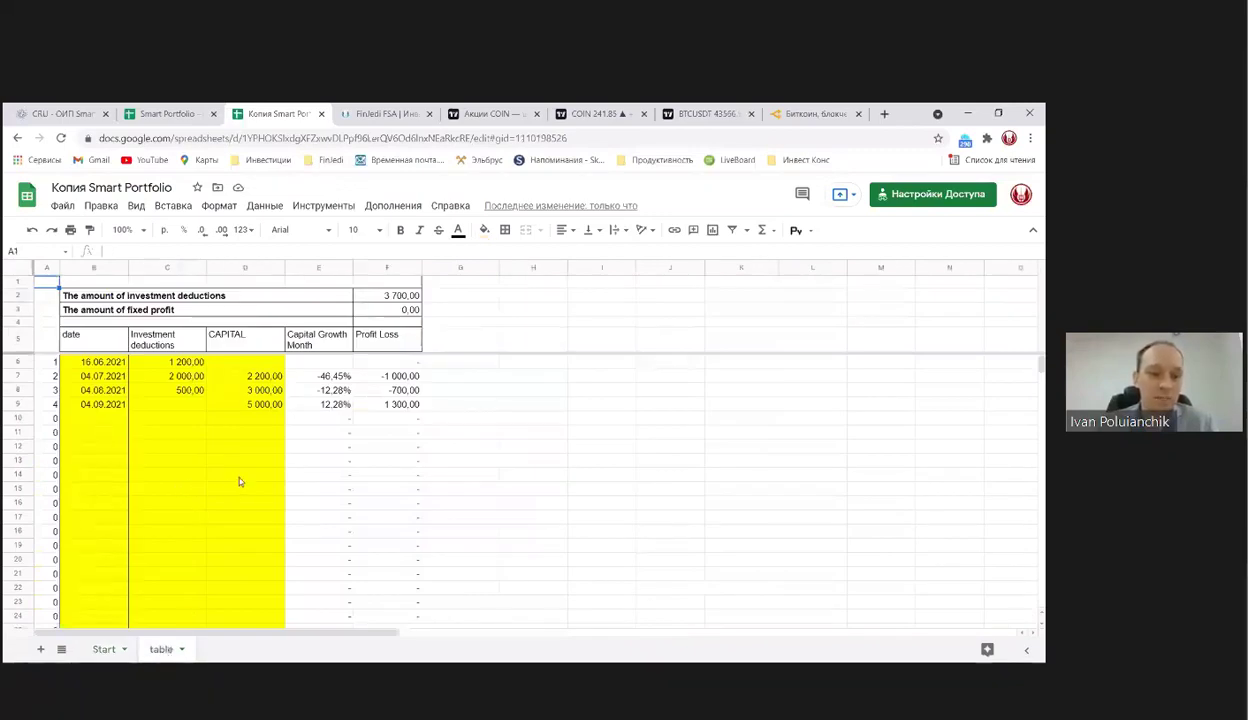
click(97, 364)
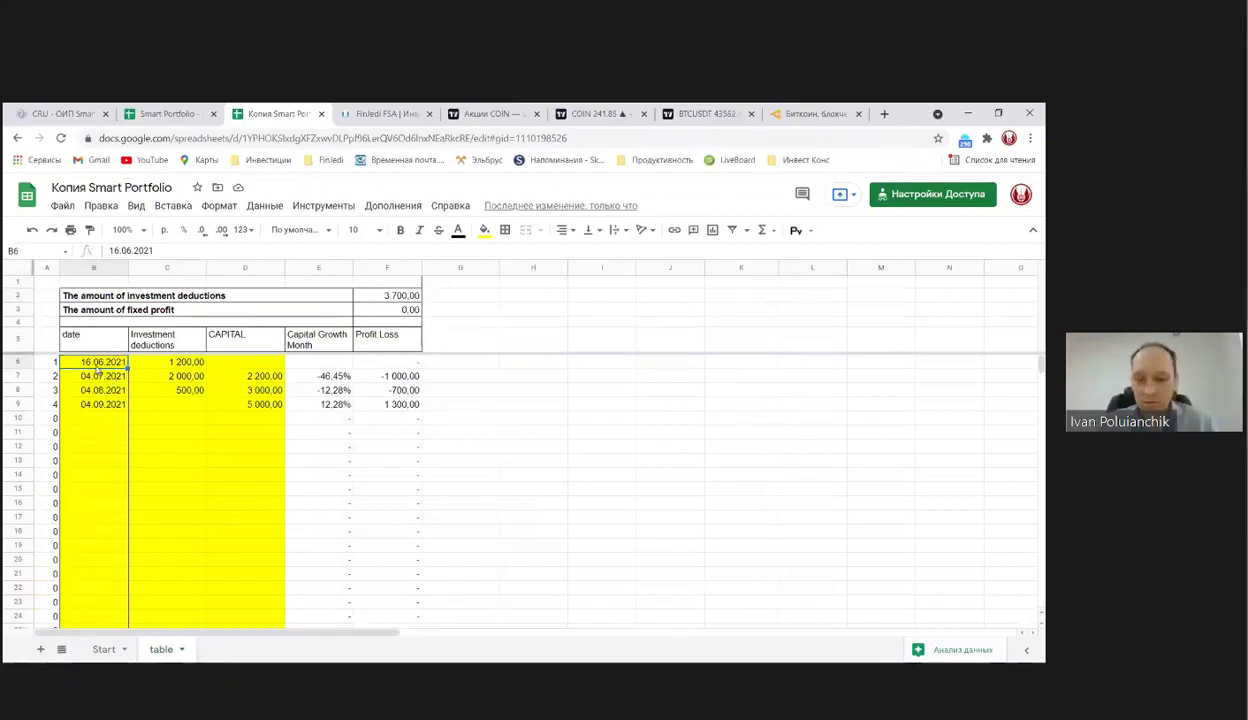
drag(96, 363, 251, 441)
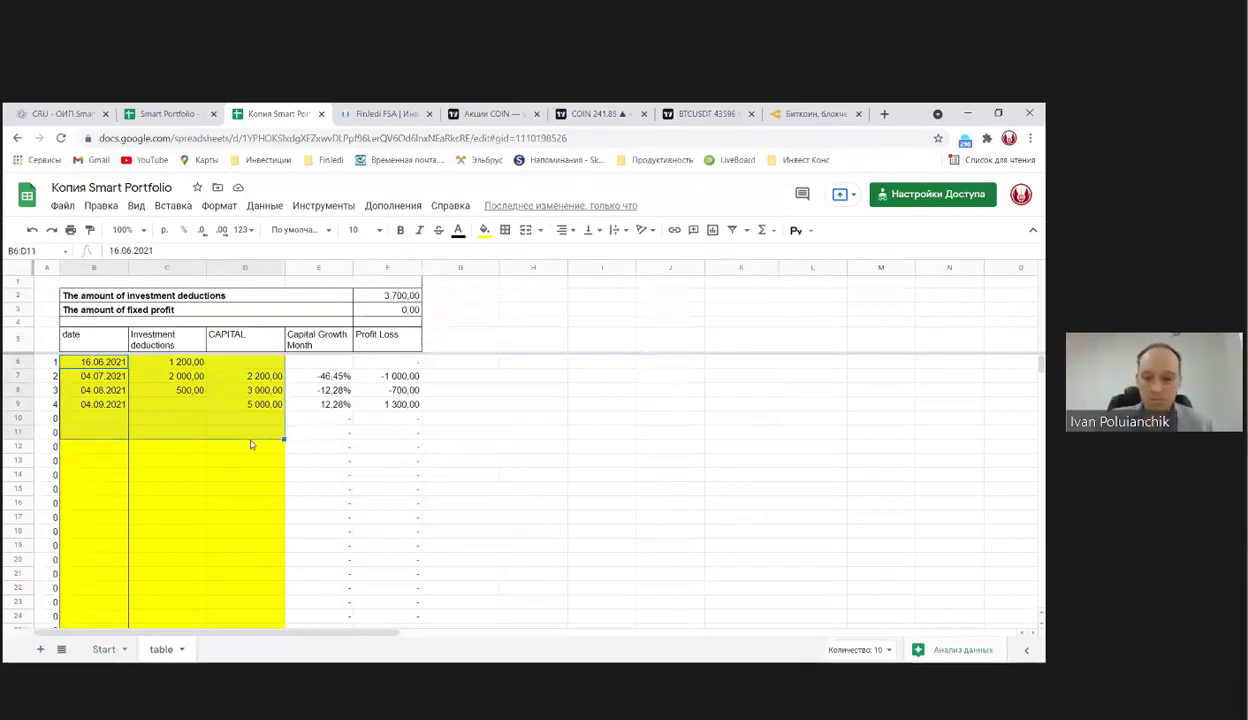
key(Delete)
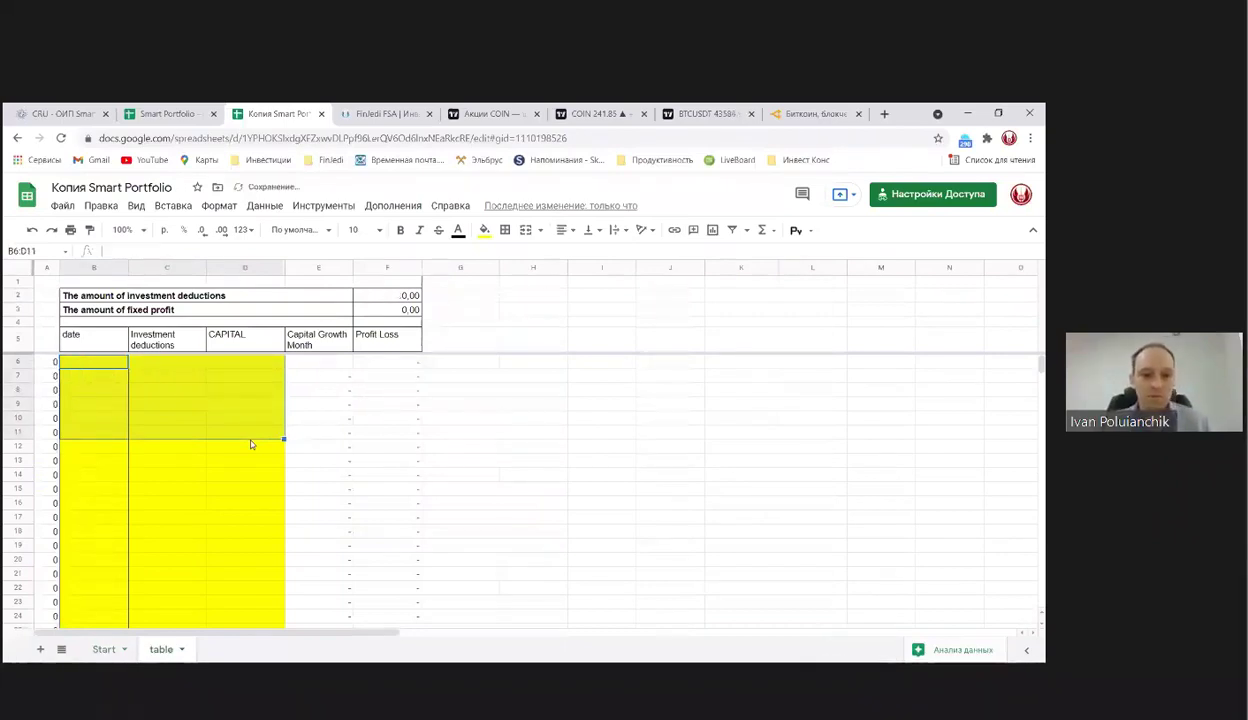
click(206, 465)
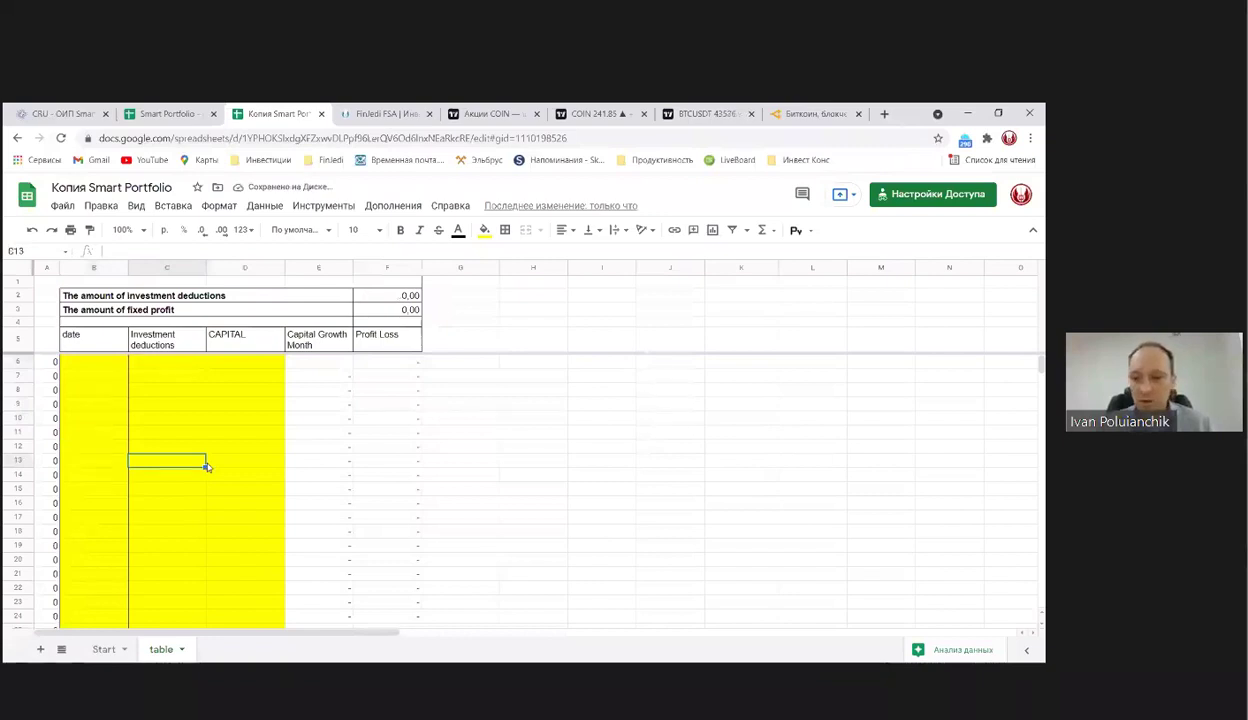
Enter the date 01.09.2021 and an investment deduction of 2000 in row 6.
click(102, 364)
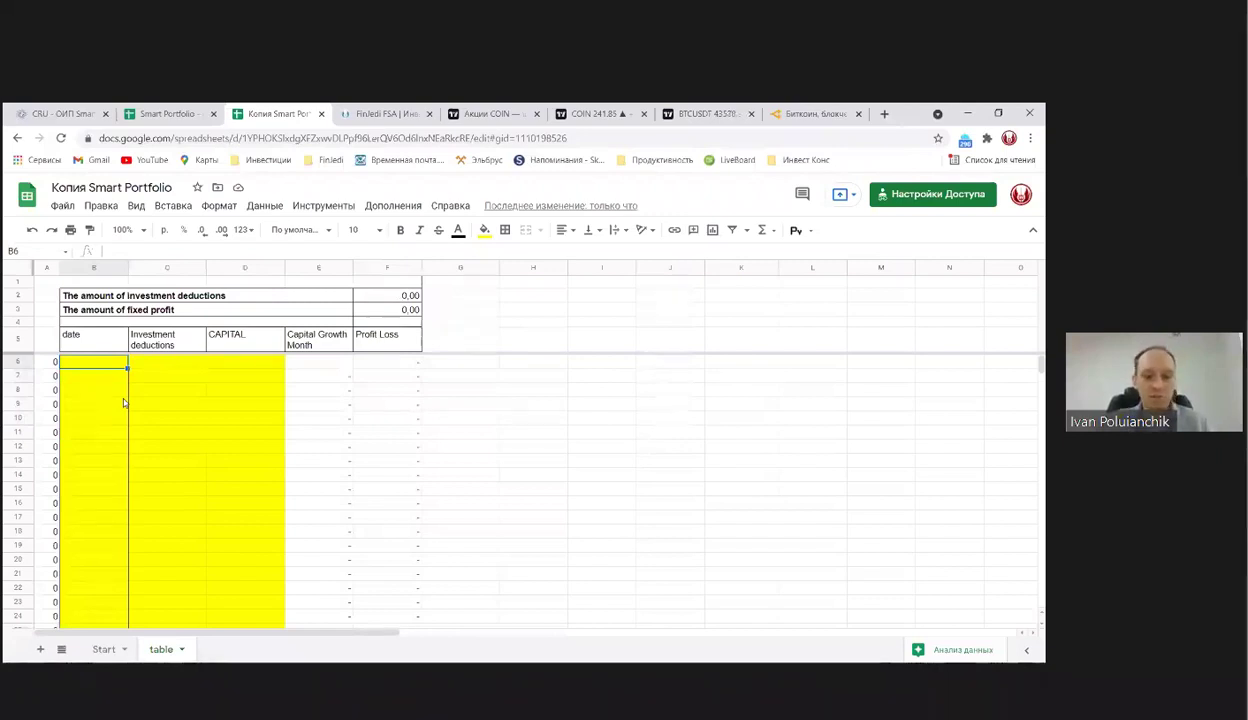
text(1)
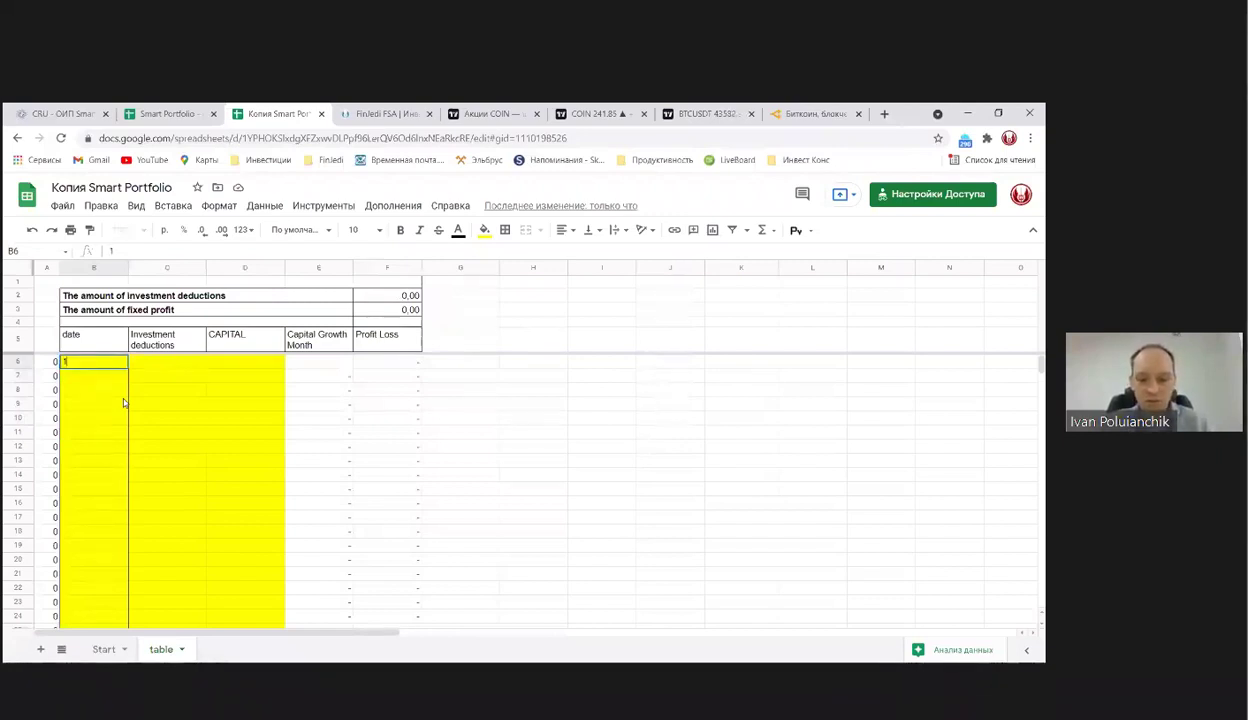
text(-089-2021)
key(Return)
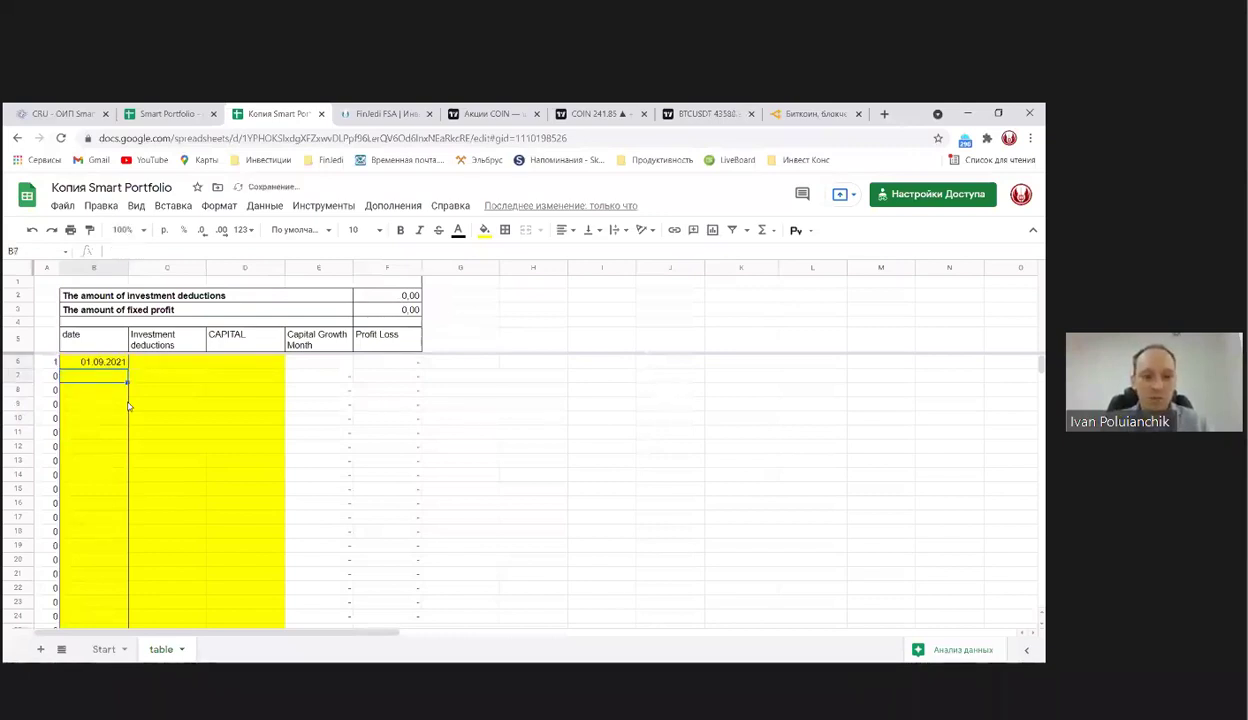
key(Up)
key(Right)
text(2000)
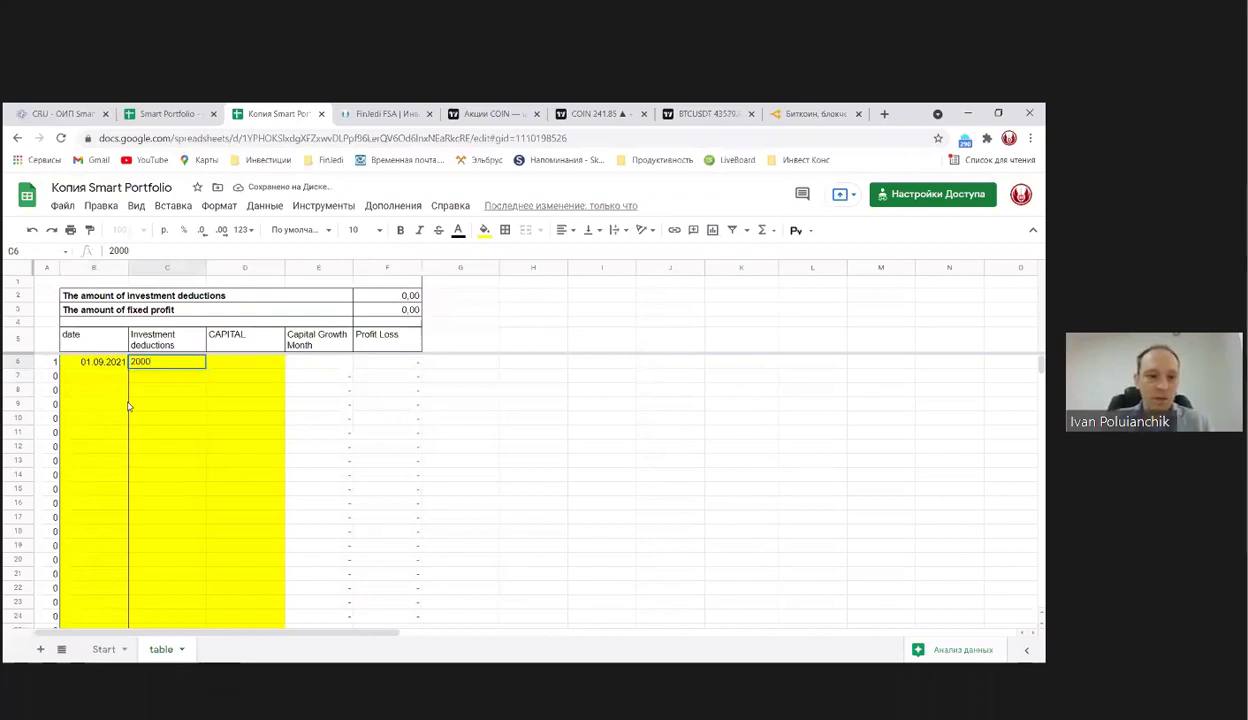
key(Return)
Enter the date 02.09.2021 and an investment deduction of 1200 in row 7.
key(Left)
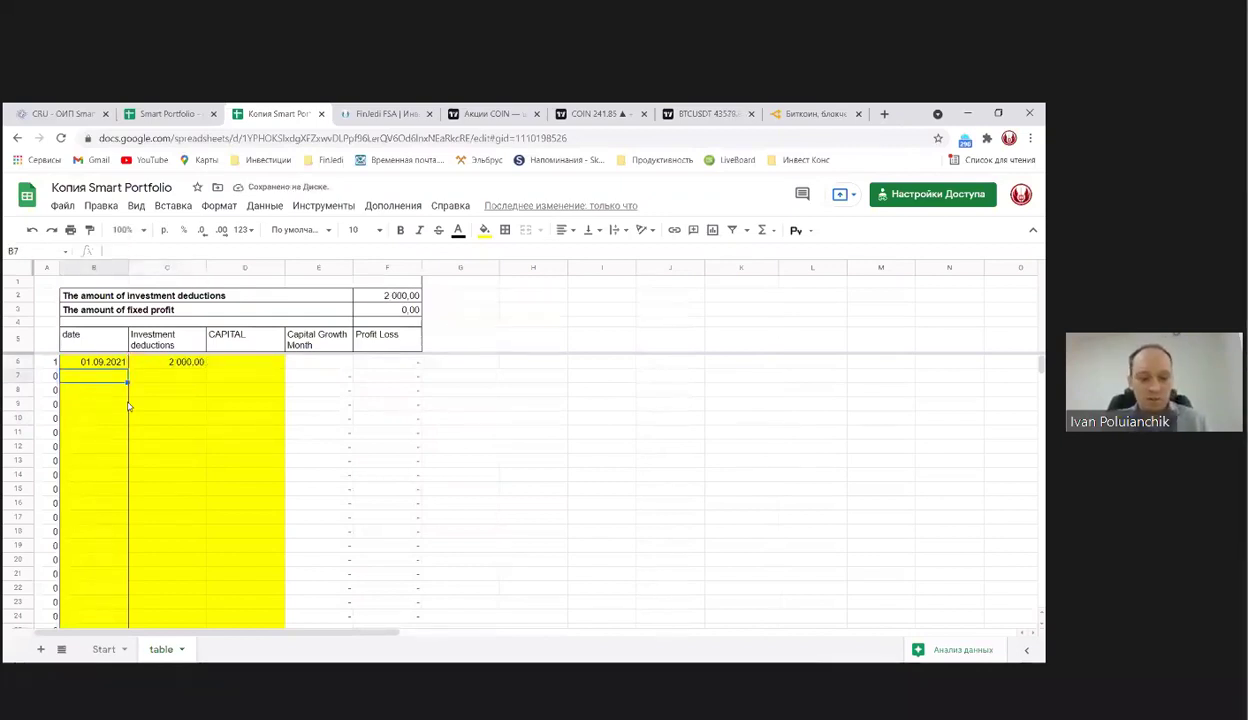
text(2)
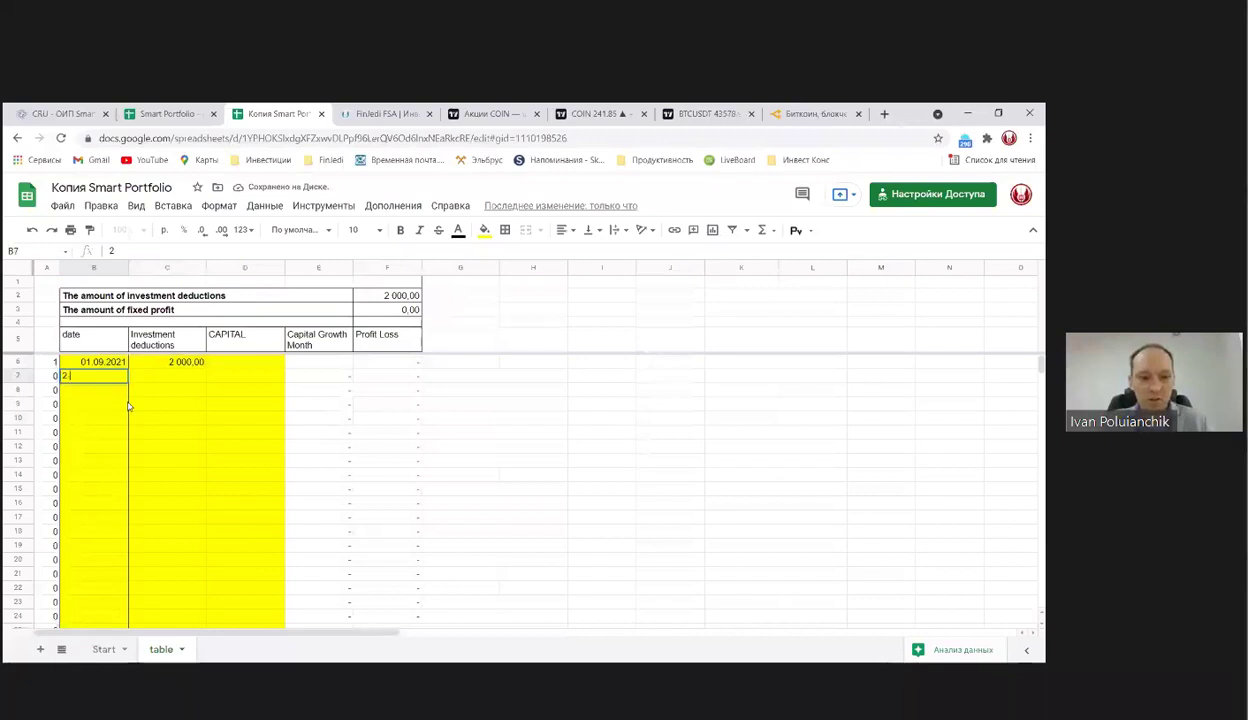
text(-09)
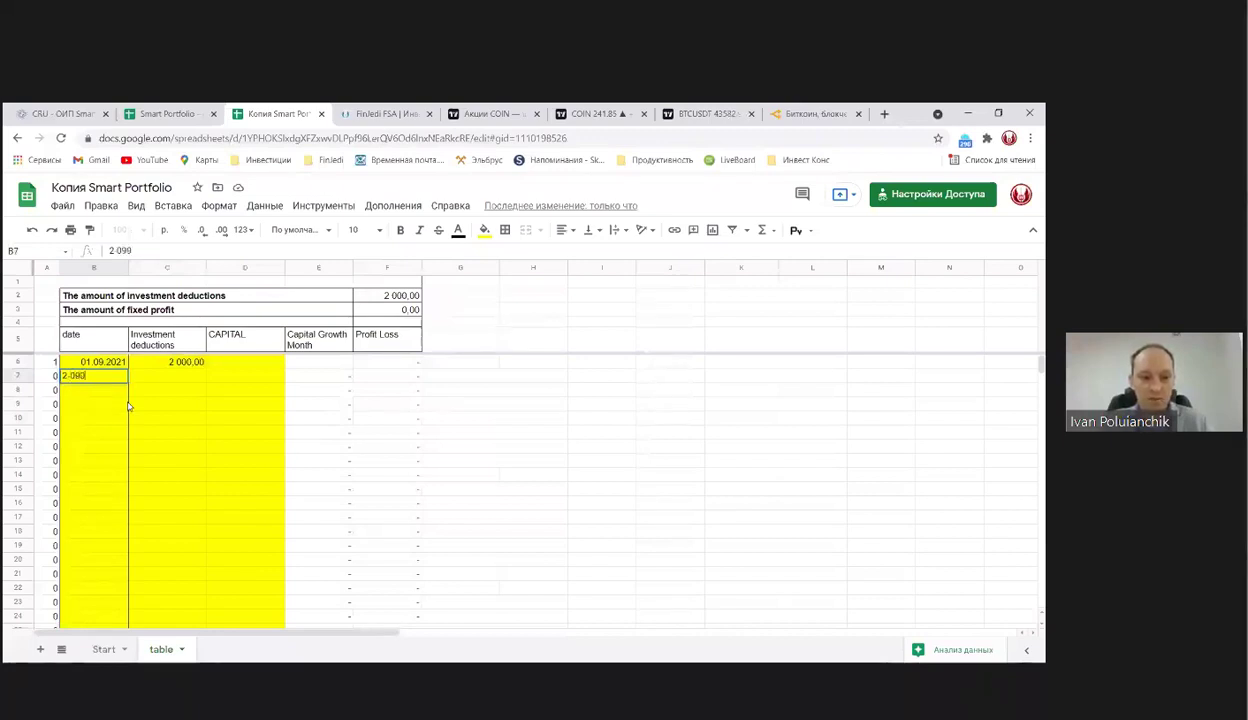
text(-21)
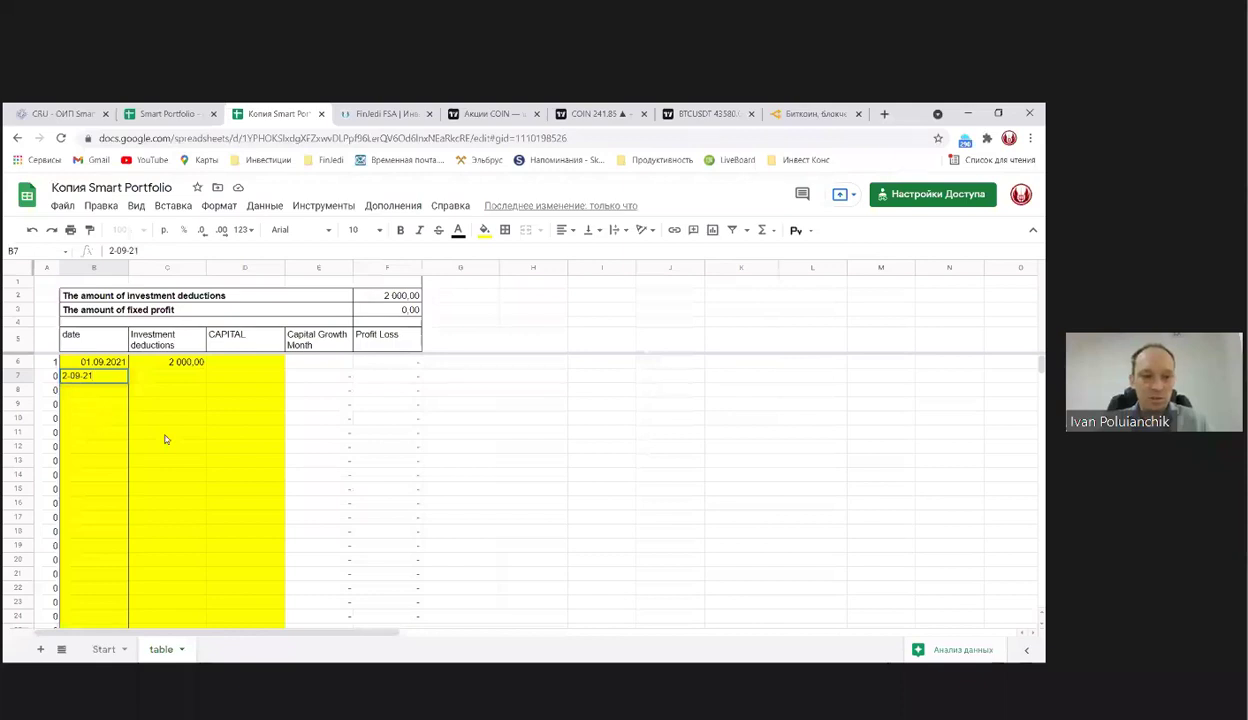
key(Tab)
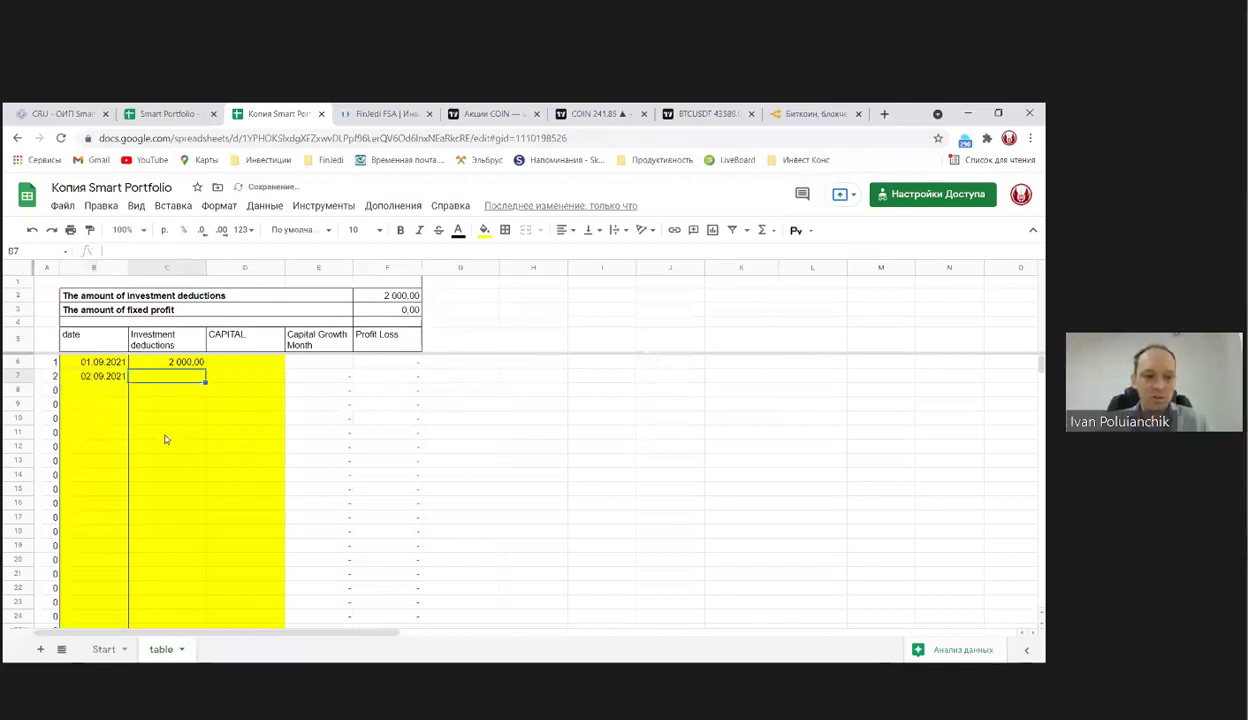
text(1200)
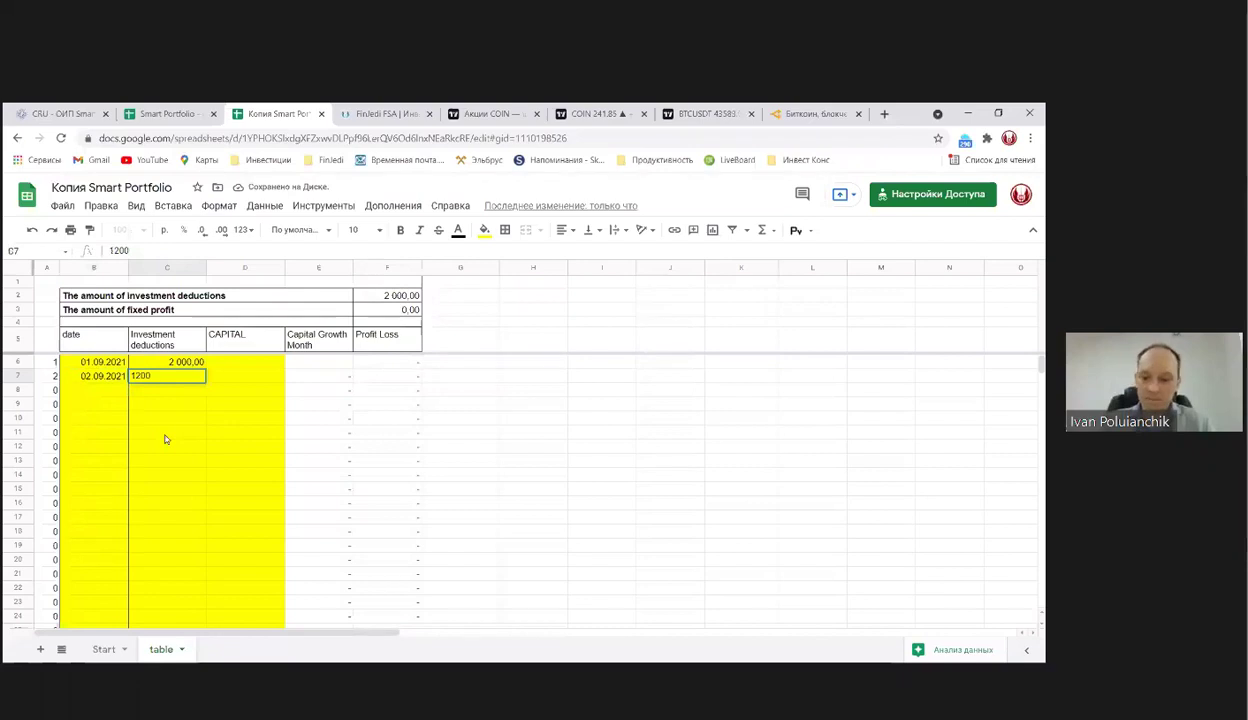
key(Tab)
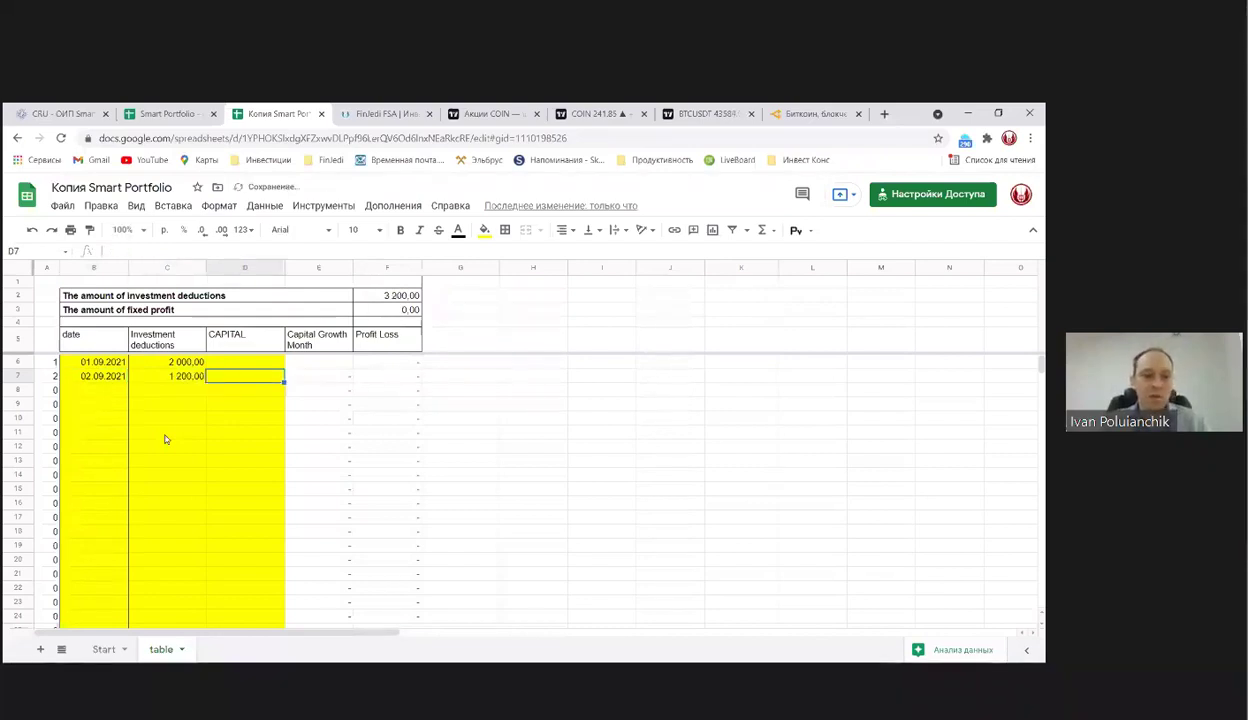
Enter a capital of 2000 for the 01.09.2021 entry and select the capital cell of the 02.09.2021 entry.
key(Up)
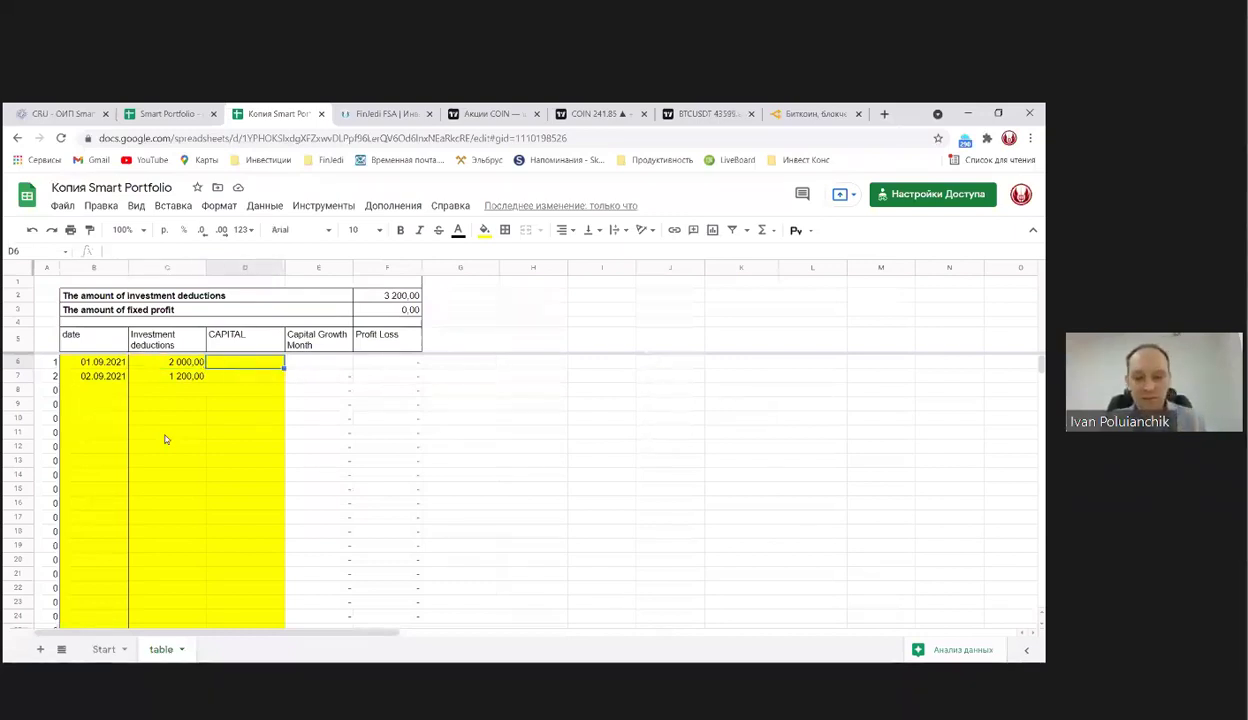
text(2 000)
key(Return)
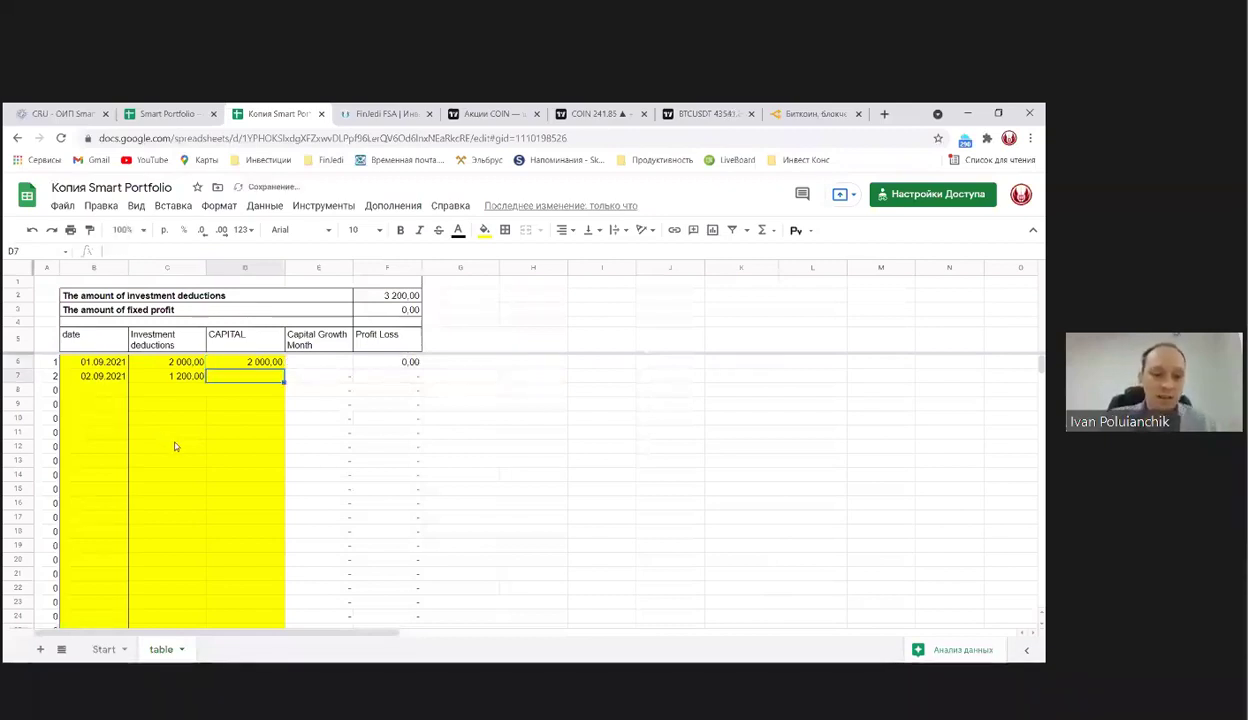
key(Left)
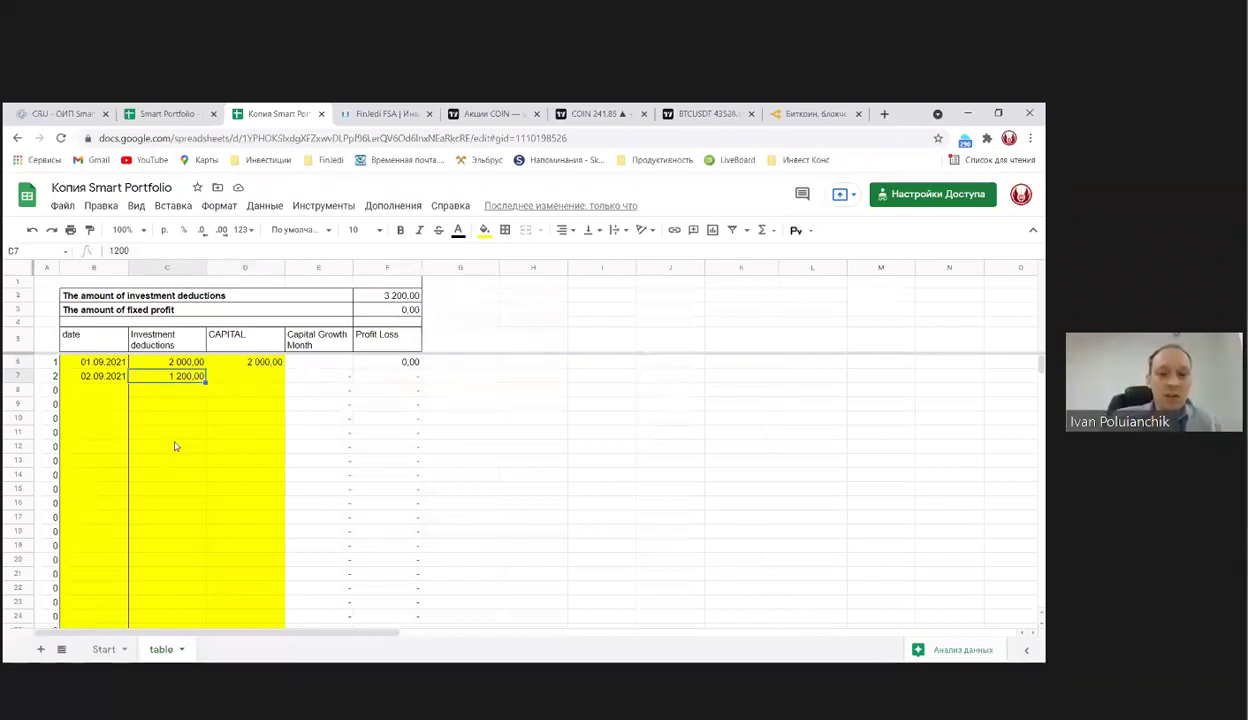
key(Right)
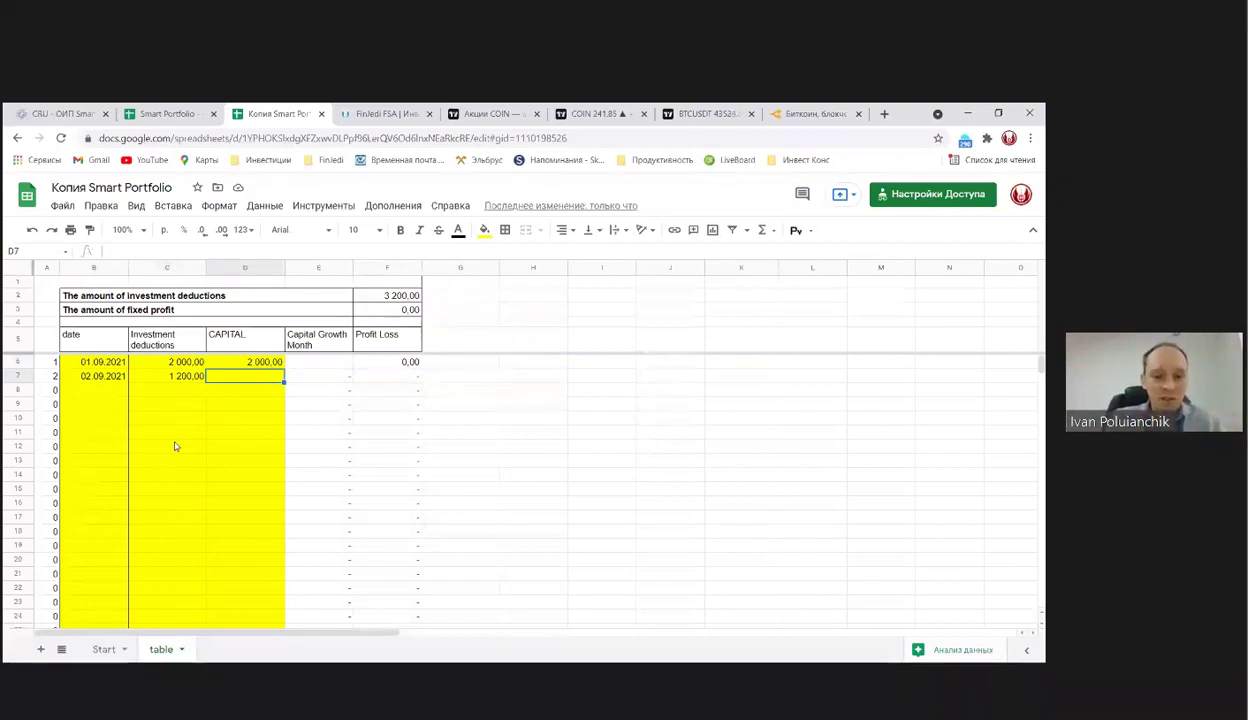
Enter a capital of 2000 for the 02.09.2021 entry and check its profit/loss and the total of investment deductions.
text(2000)
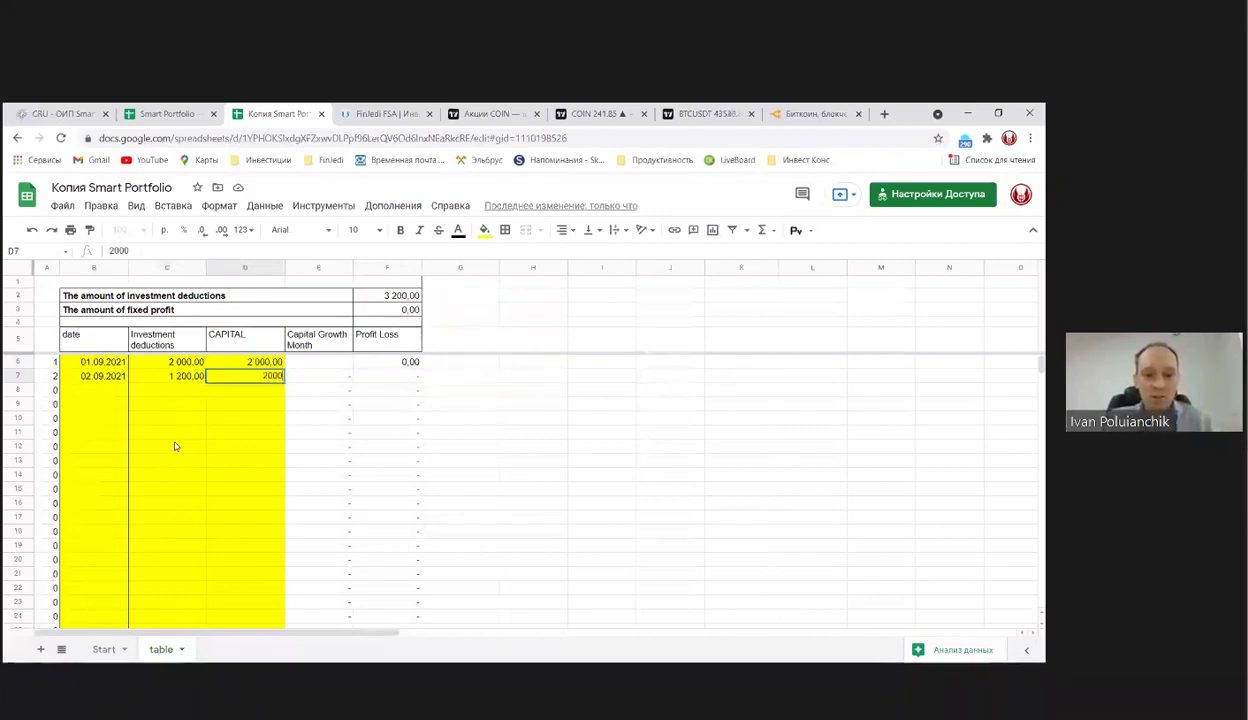
key(Return)
key(Up)
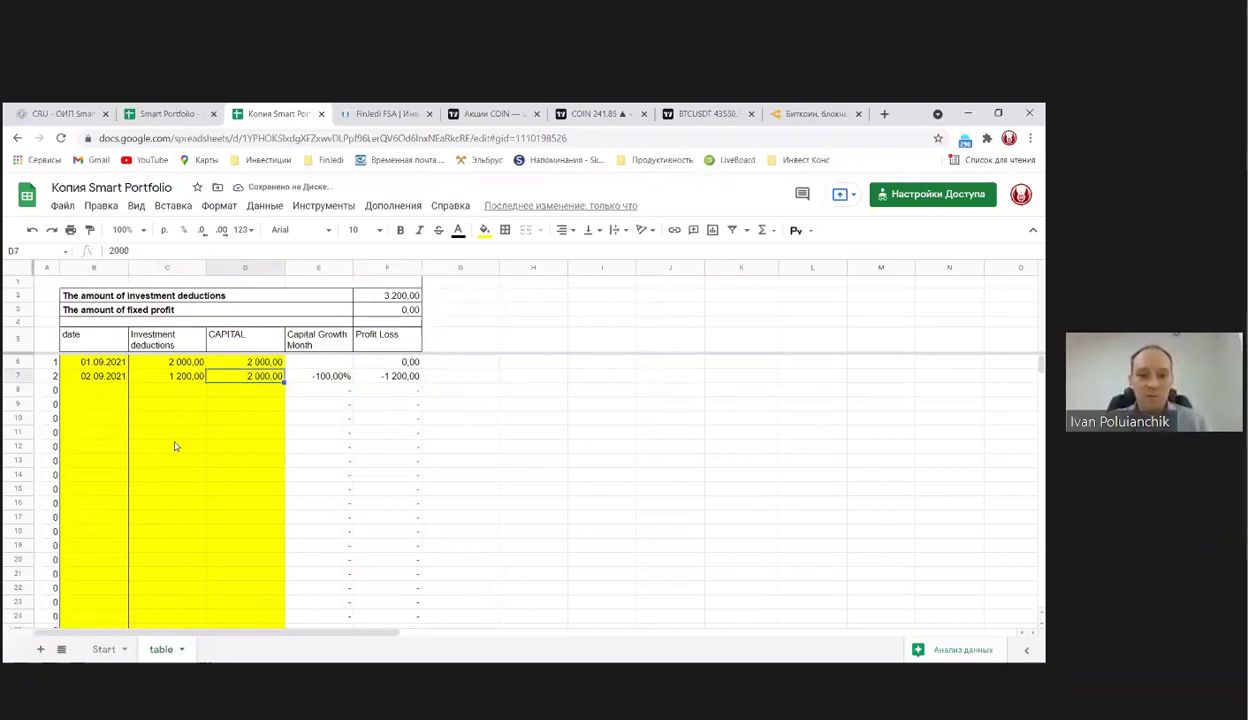
click(380, 375)
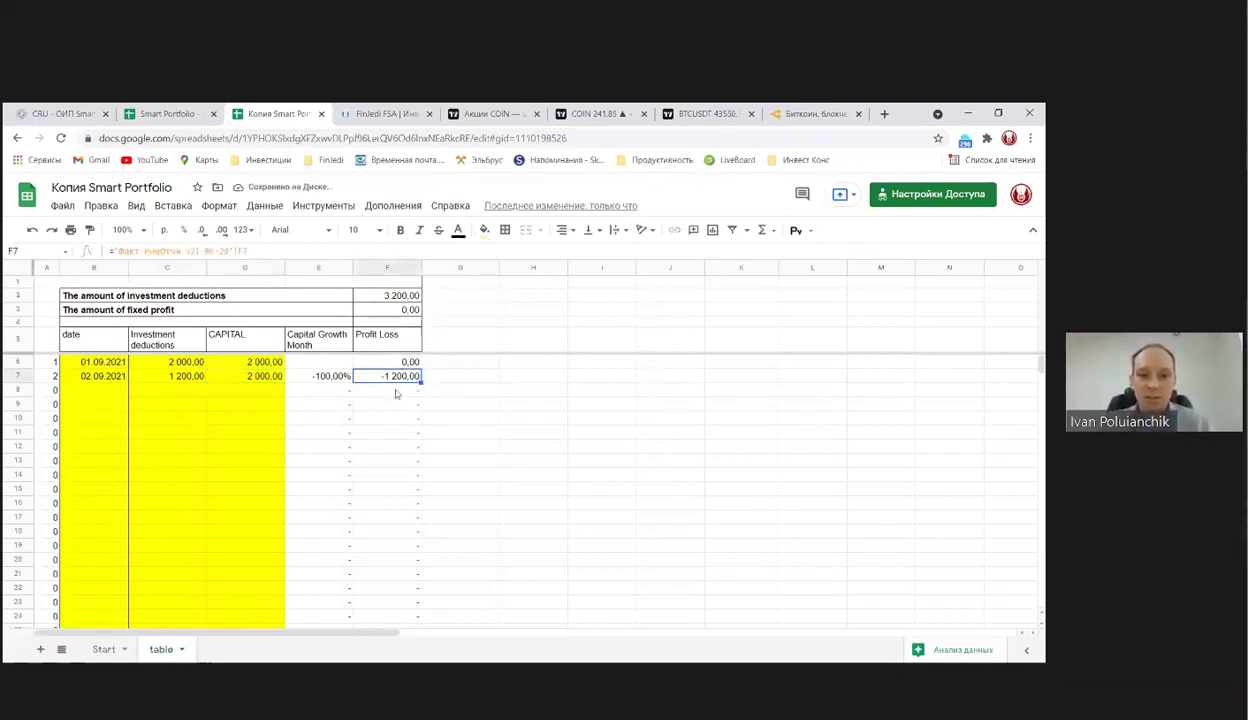
click(383, 294)
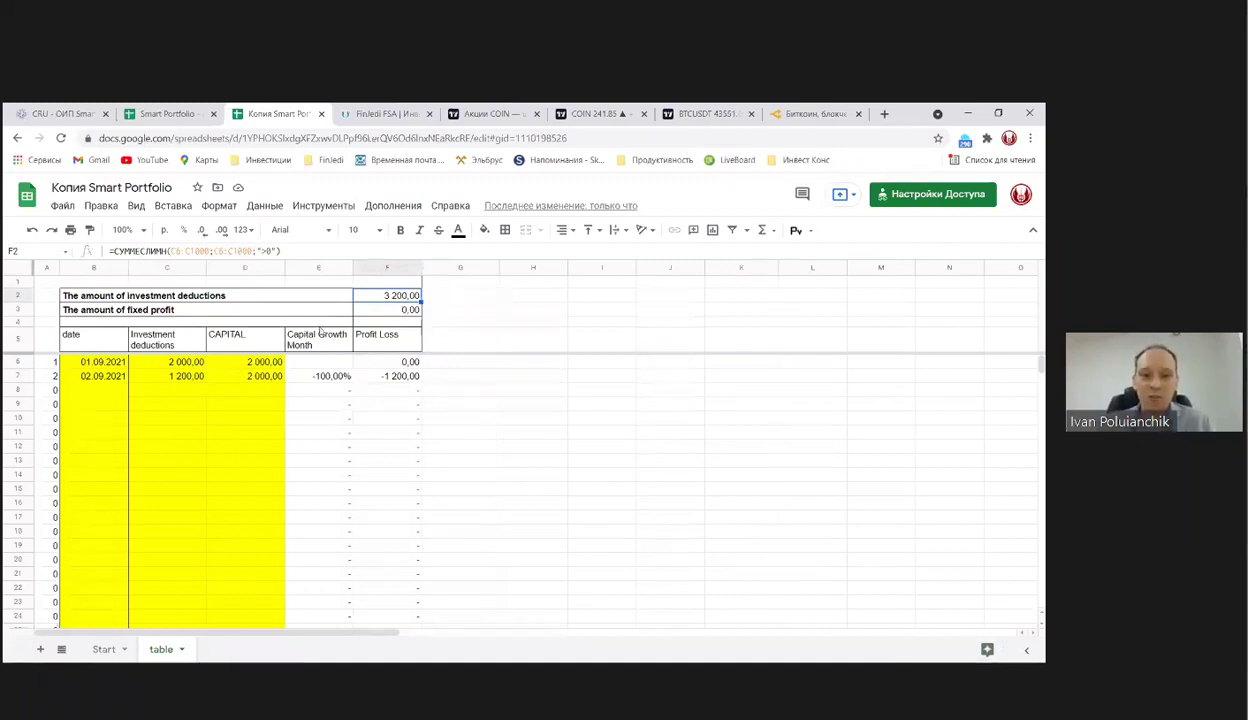
click(259, 378)
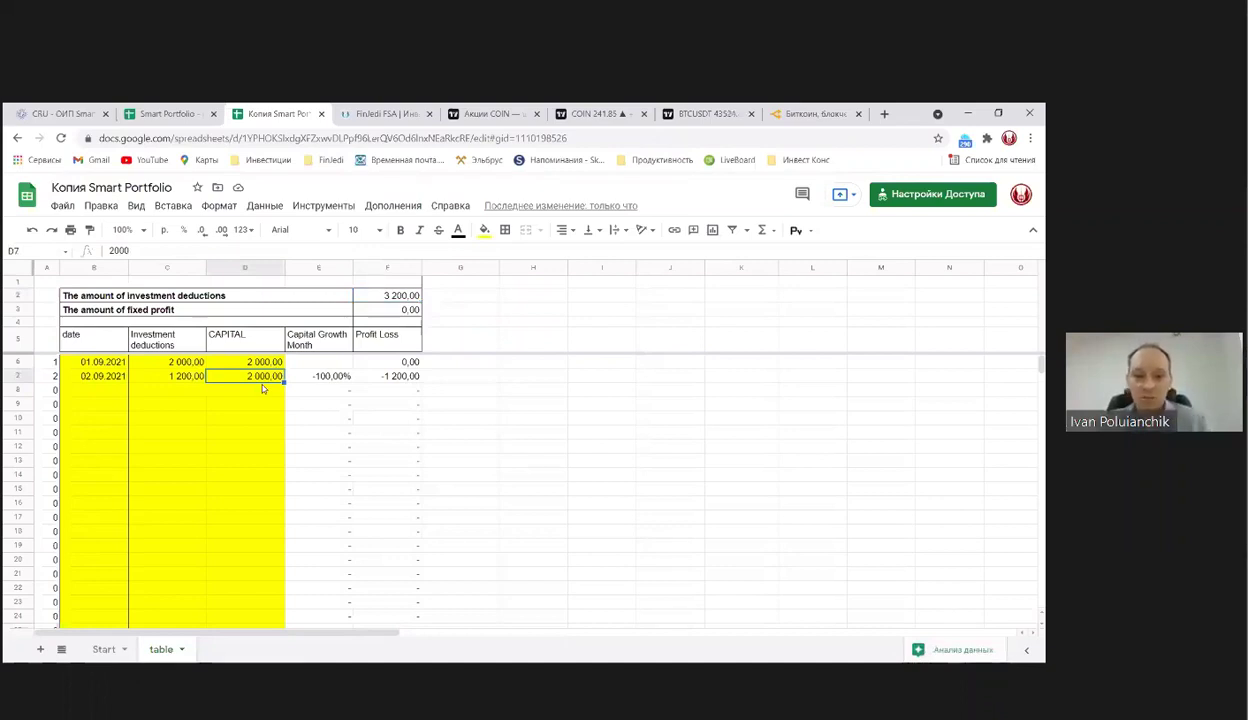
click(394, 381)
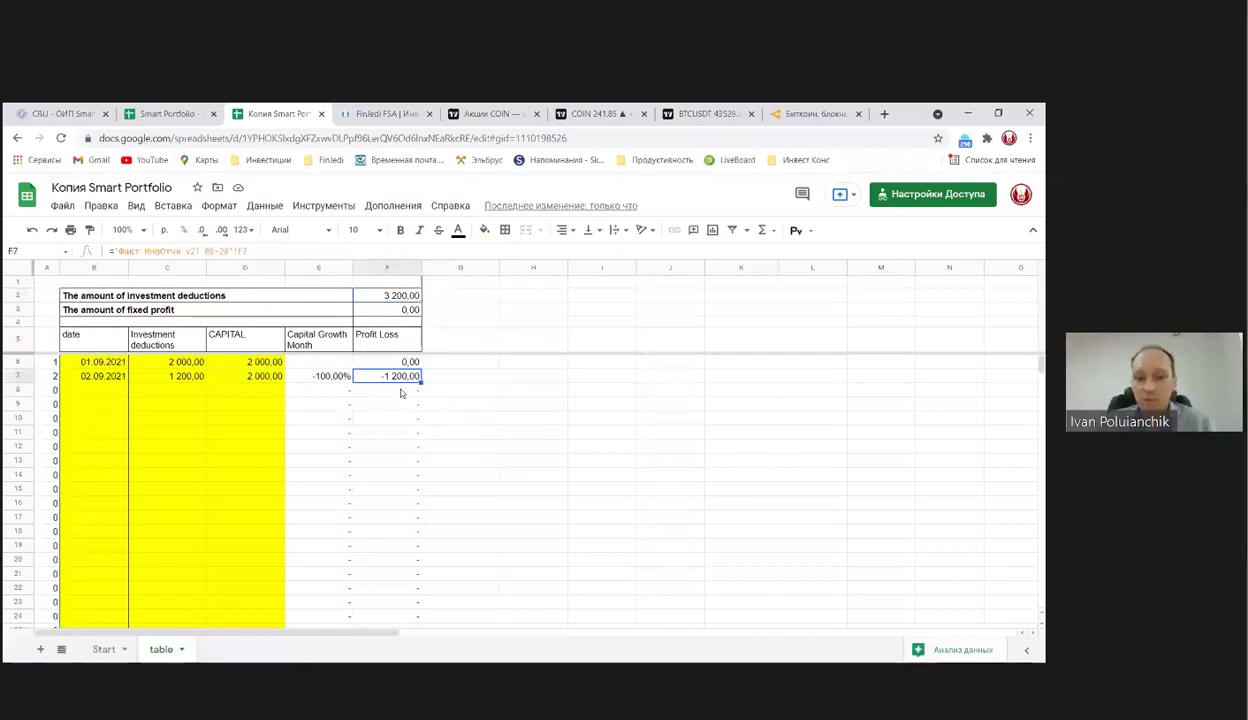
Enter the date 10.09.2021 and a capital of 2500 in row 8 and check that entry's growth and profit/loss.
click(100, 395)
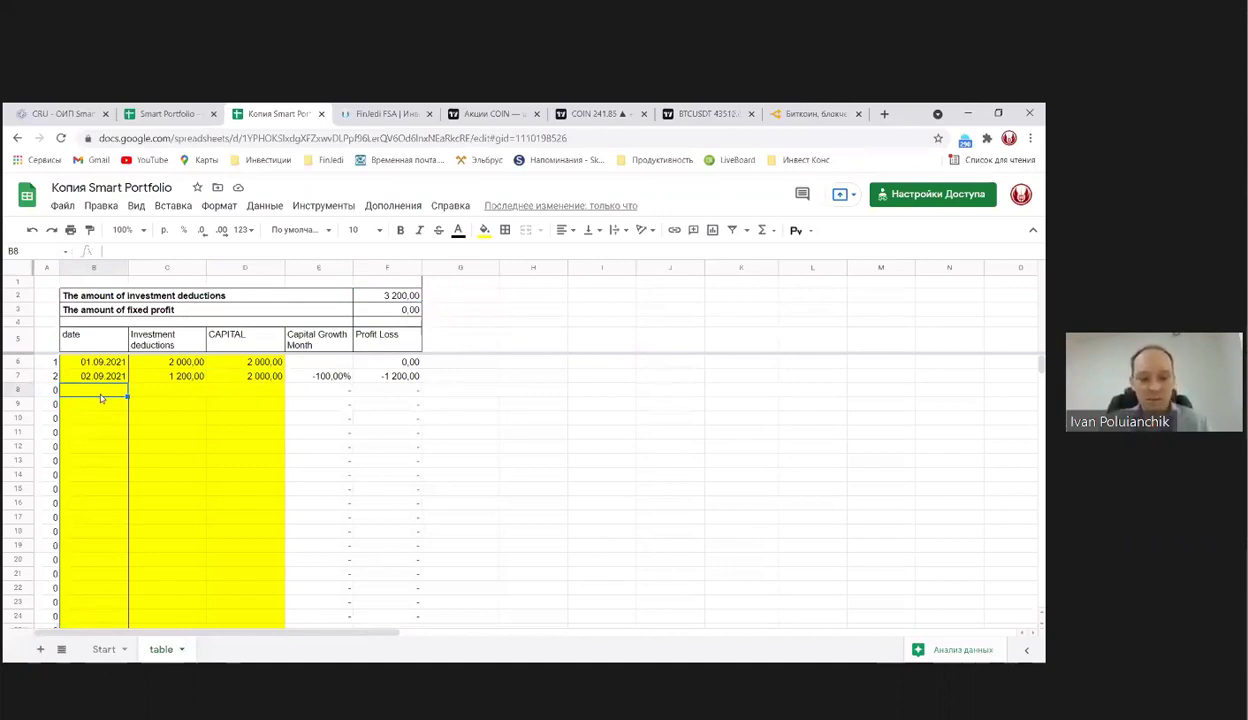
text(10)
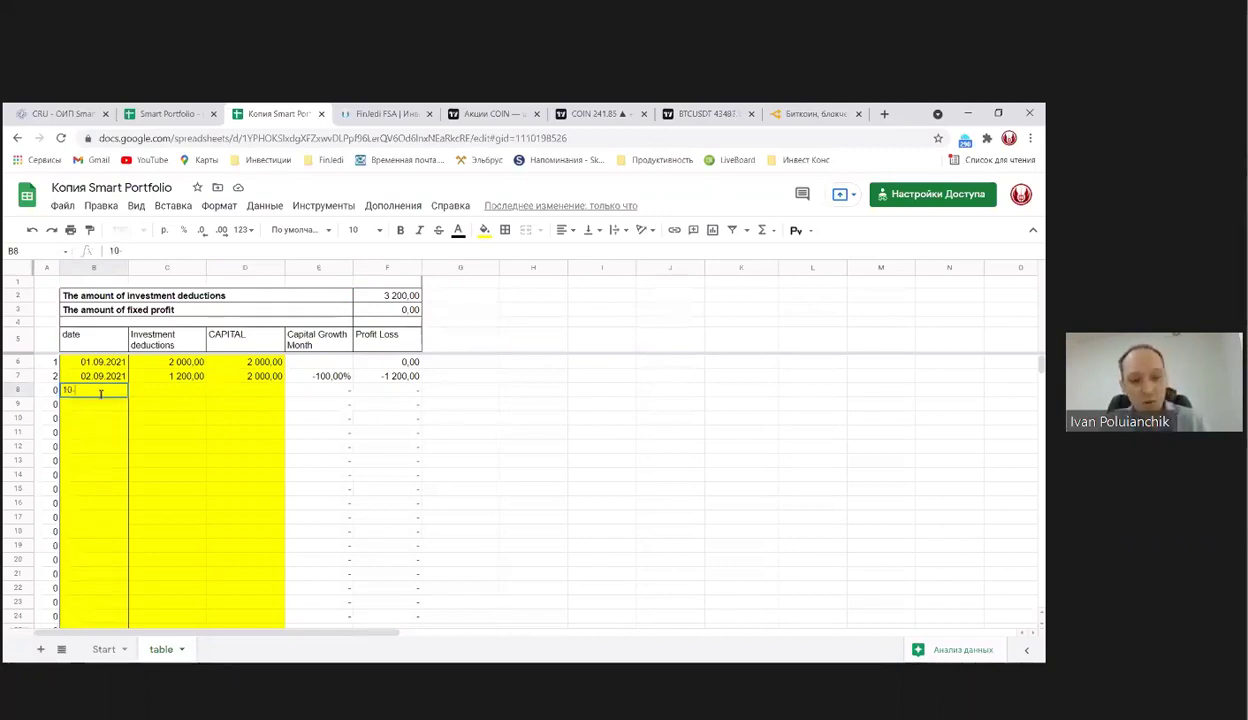
text(-09)
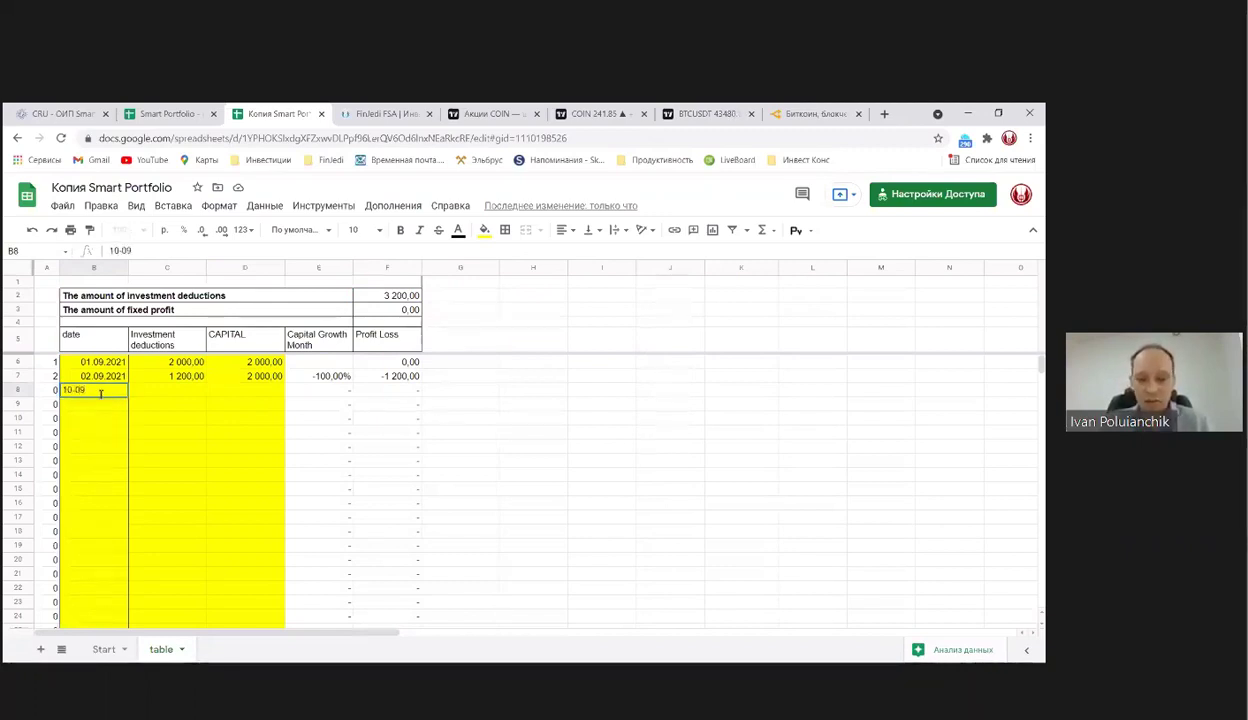
text(-2021)
key(Tab)
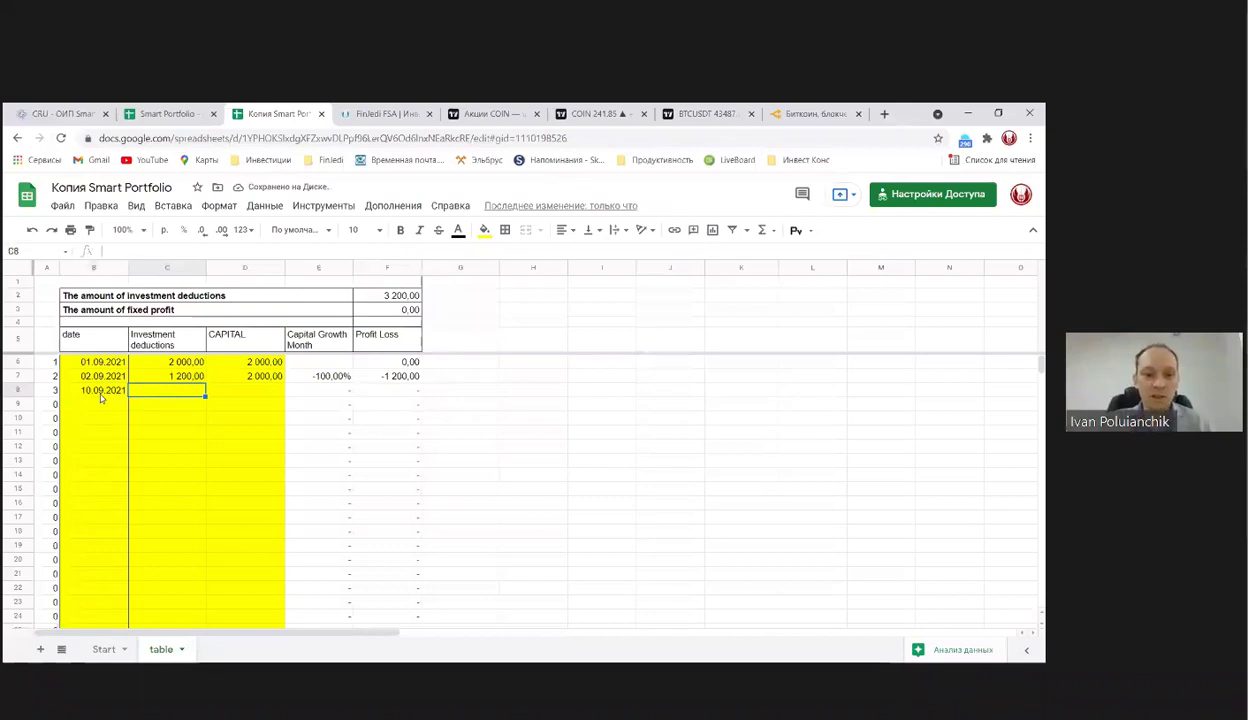
key(Tab)
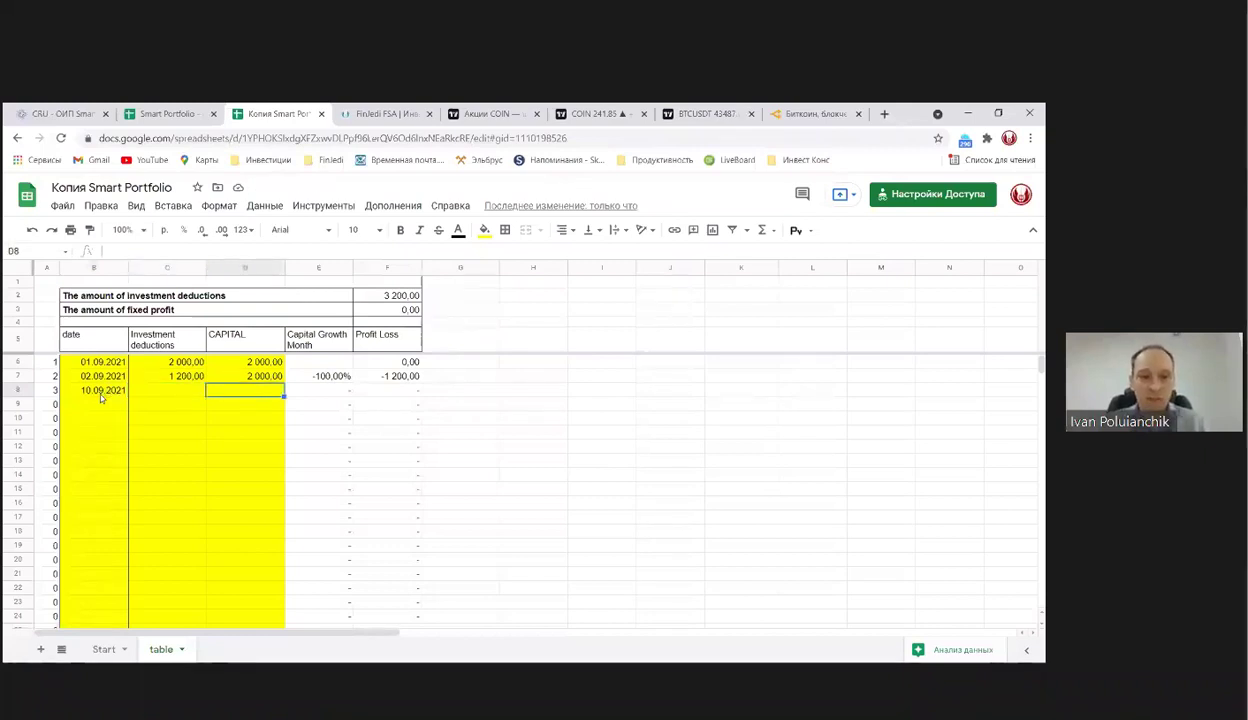
text(2 500)
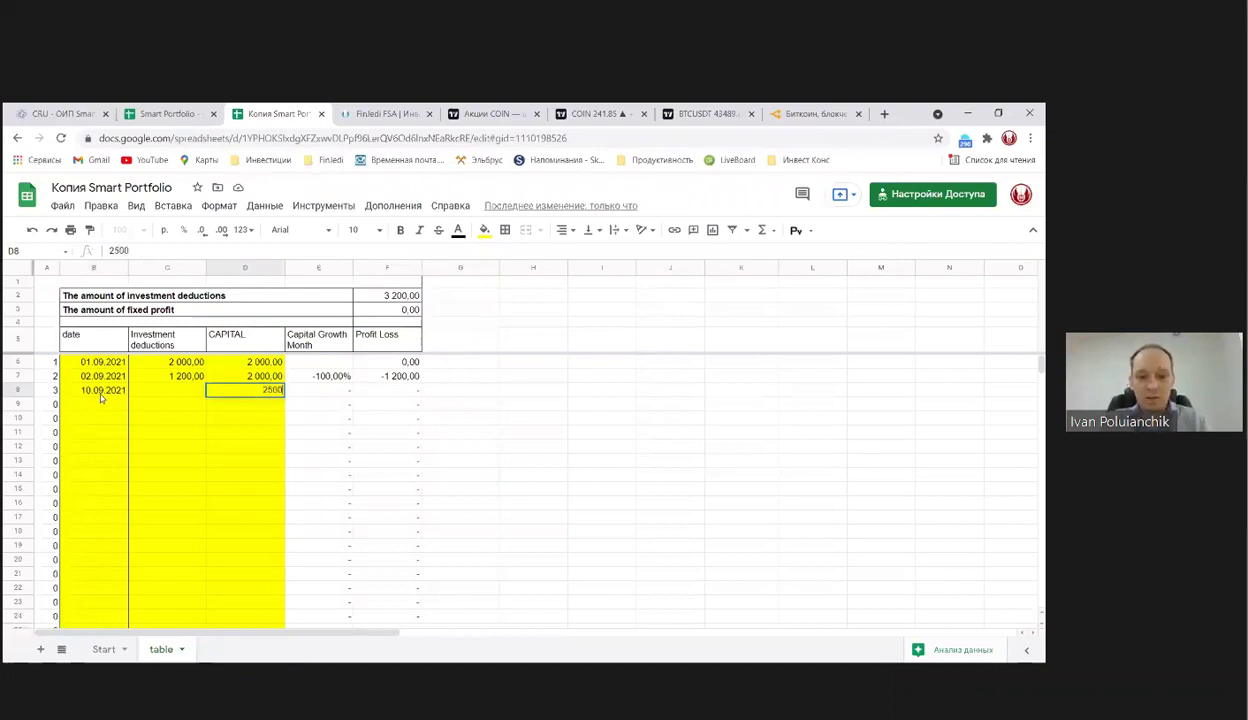
key(Return)
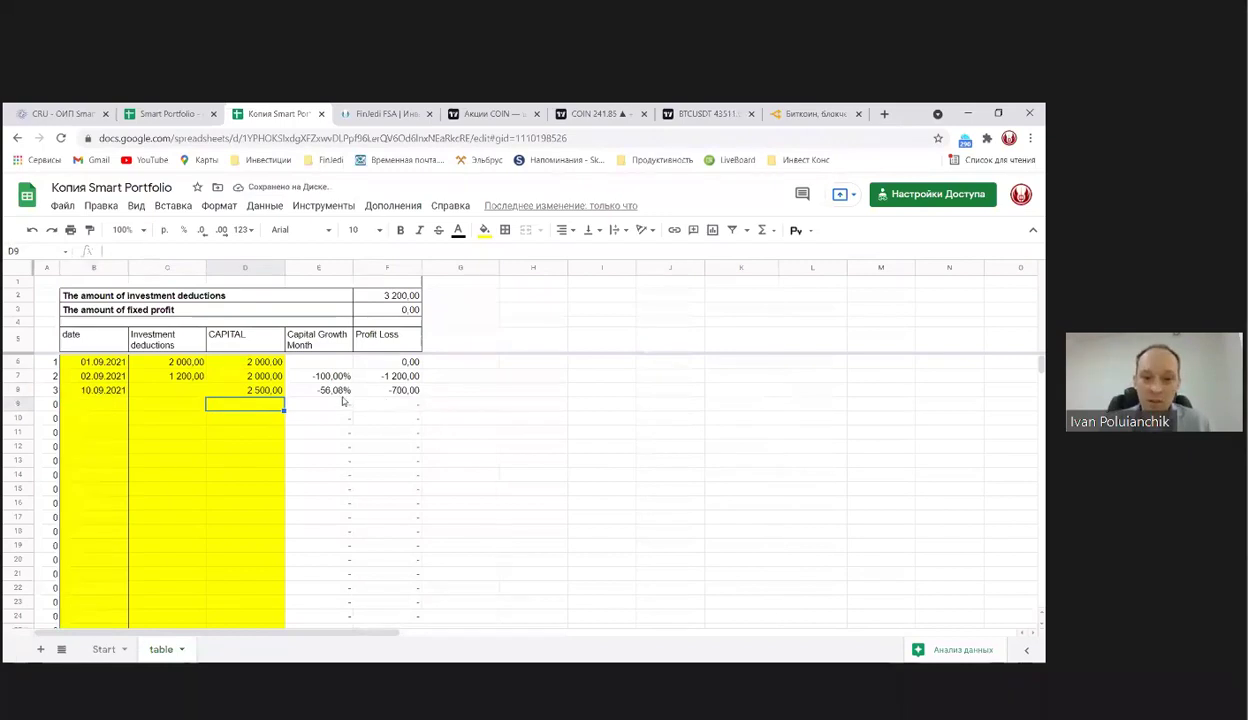
click(324, 389)
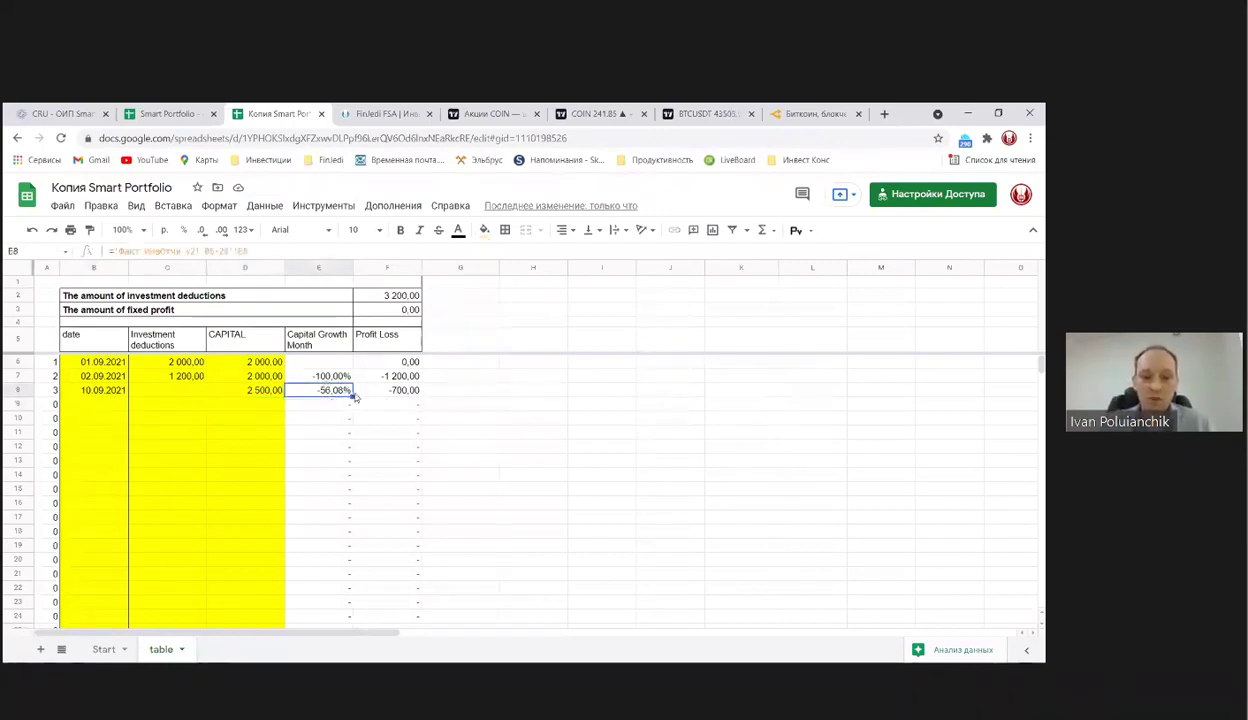
click(380, 389)
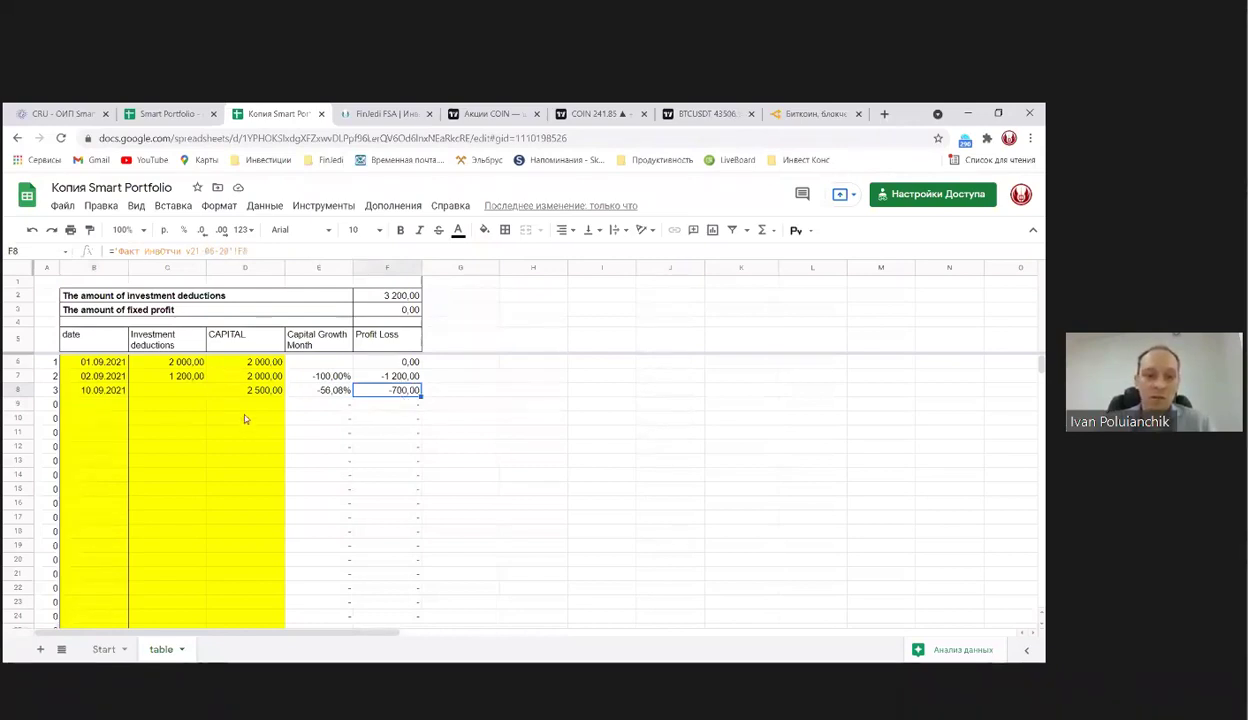
Enter the date 15.09.2021 in row 9.
click(110, 404)
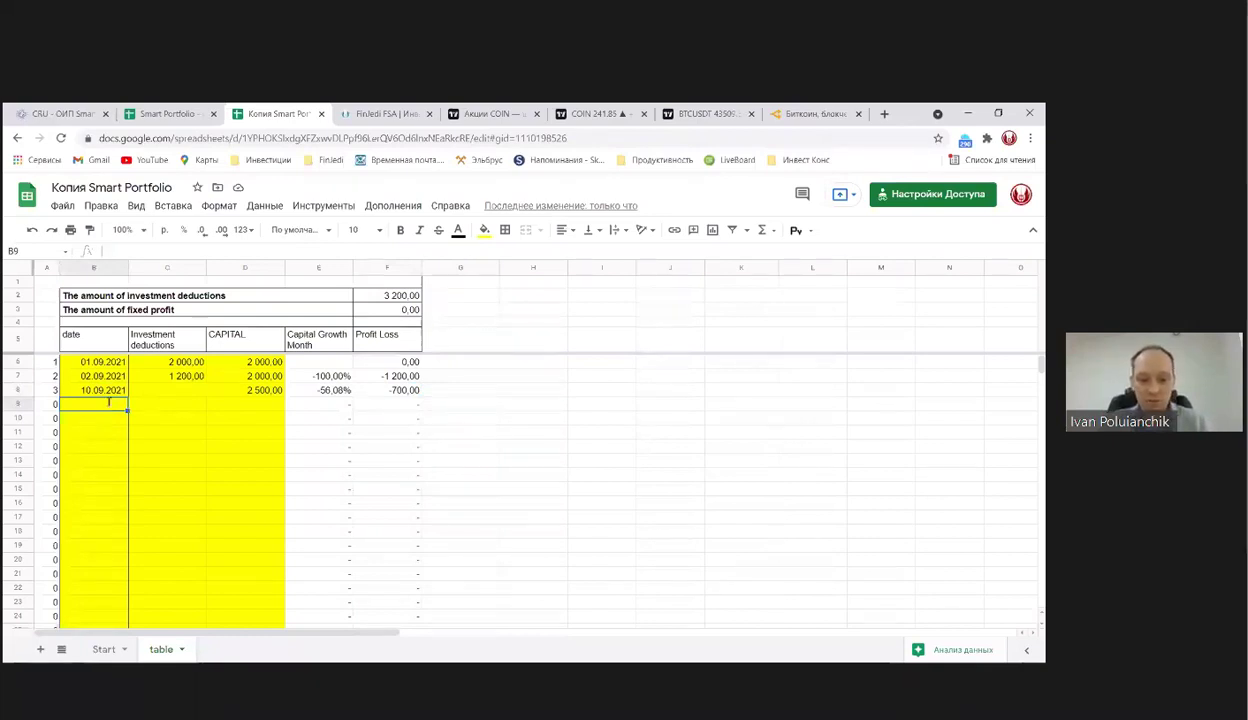
text(15)
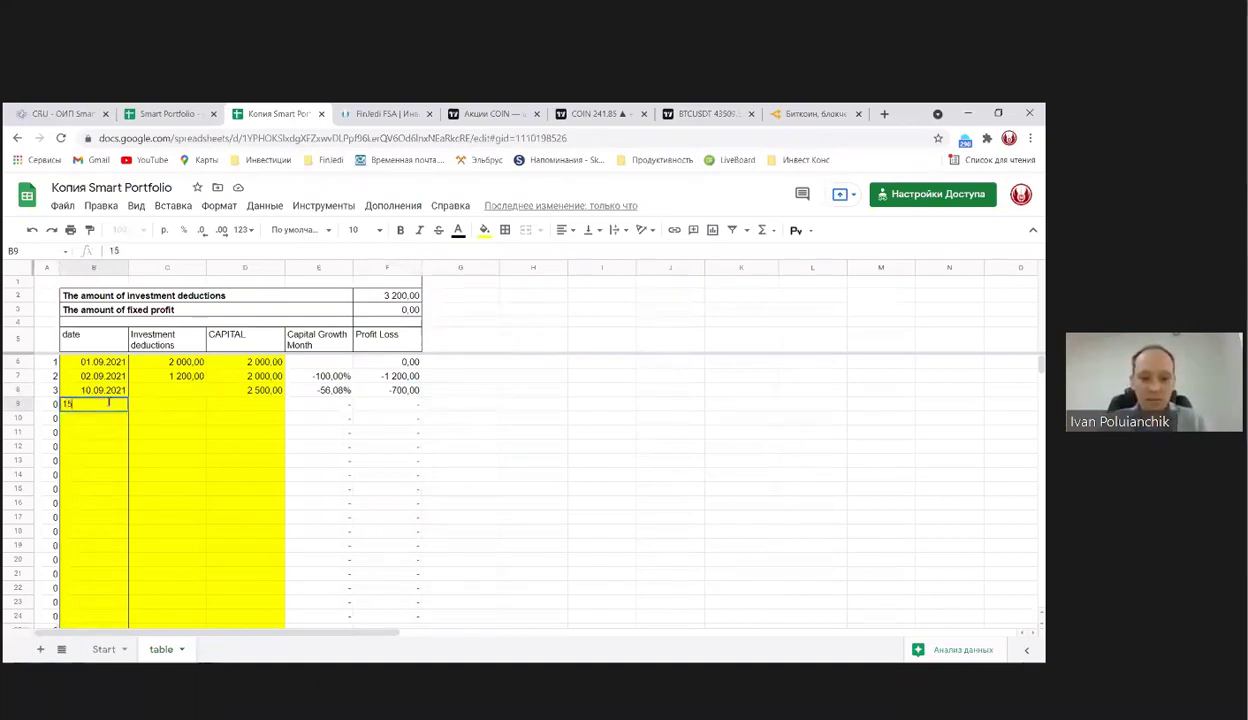
text(-0)
text(9)
text(-2021)
key(Return)
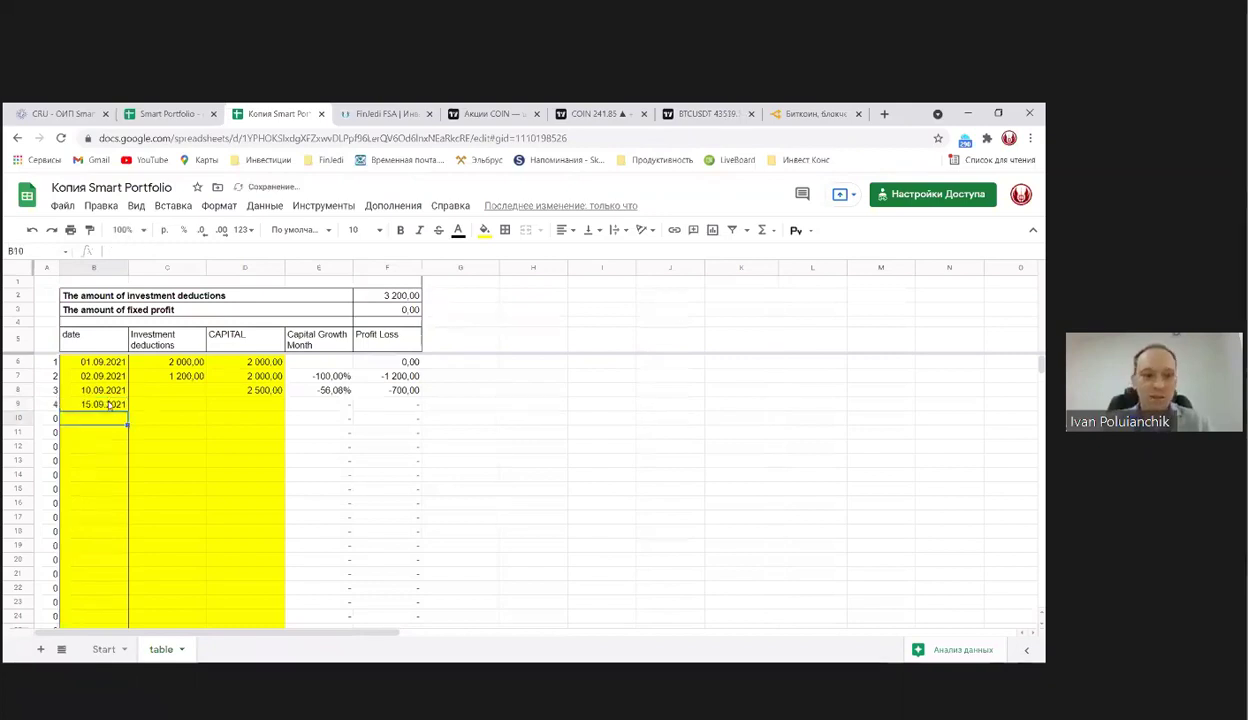
key(Up)
key(Right)
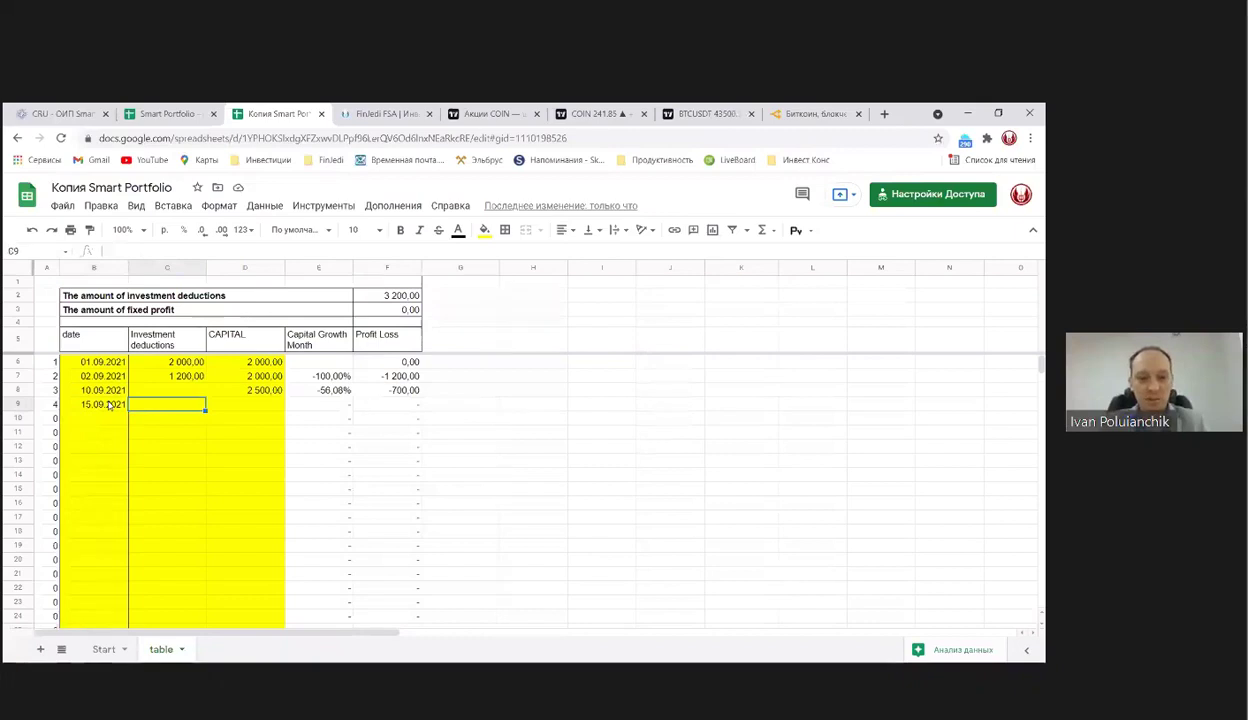
text(500)
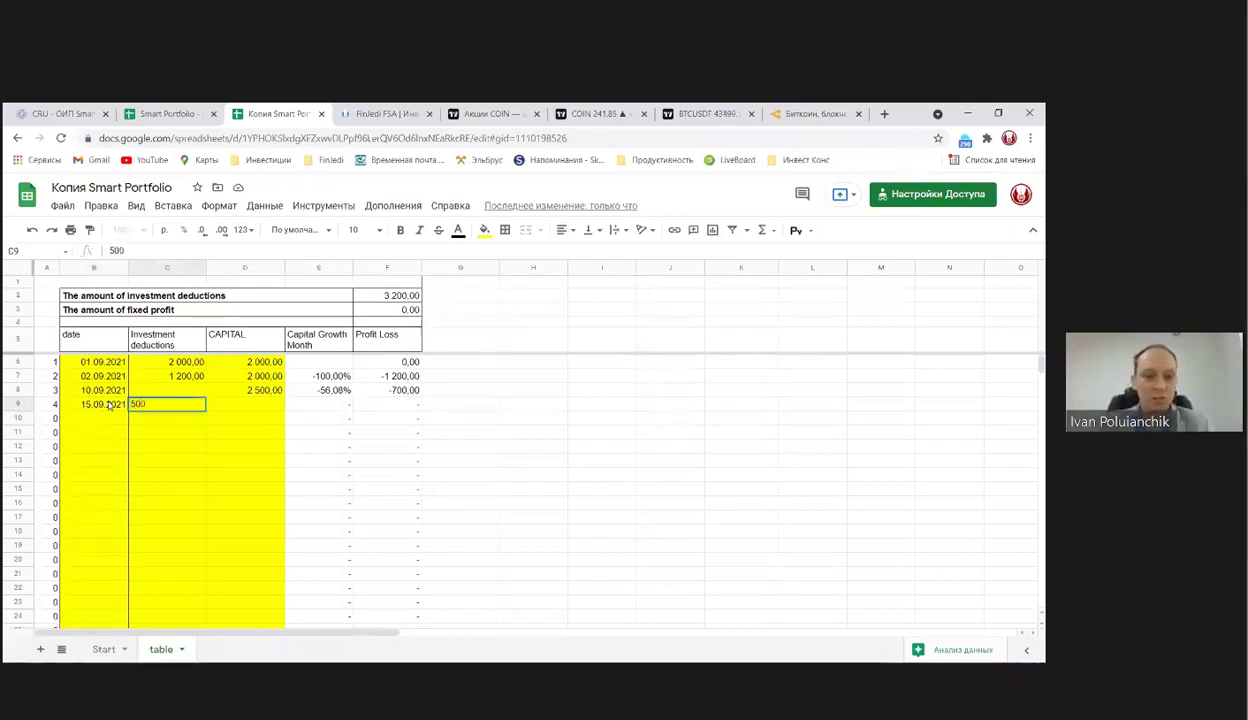
key(Tab)
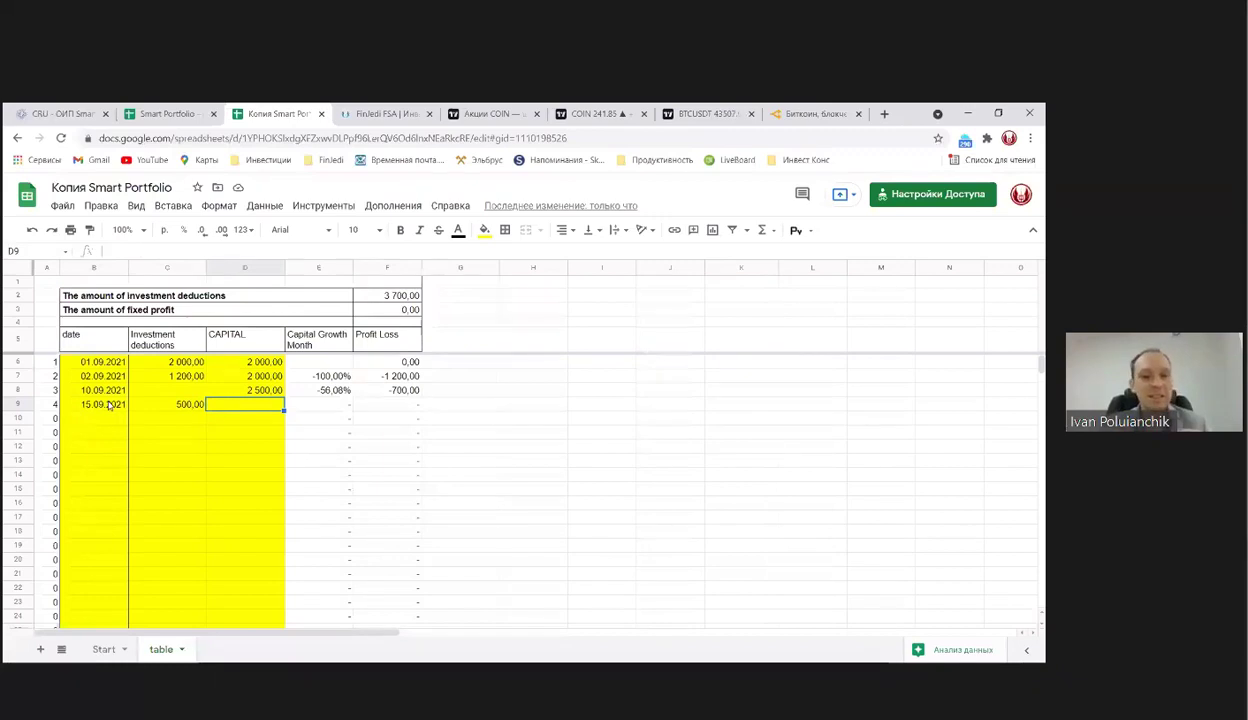
key(Left)
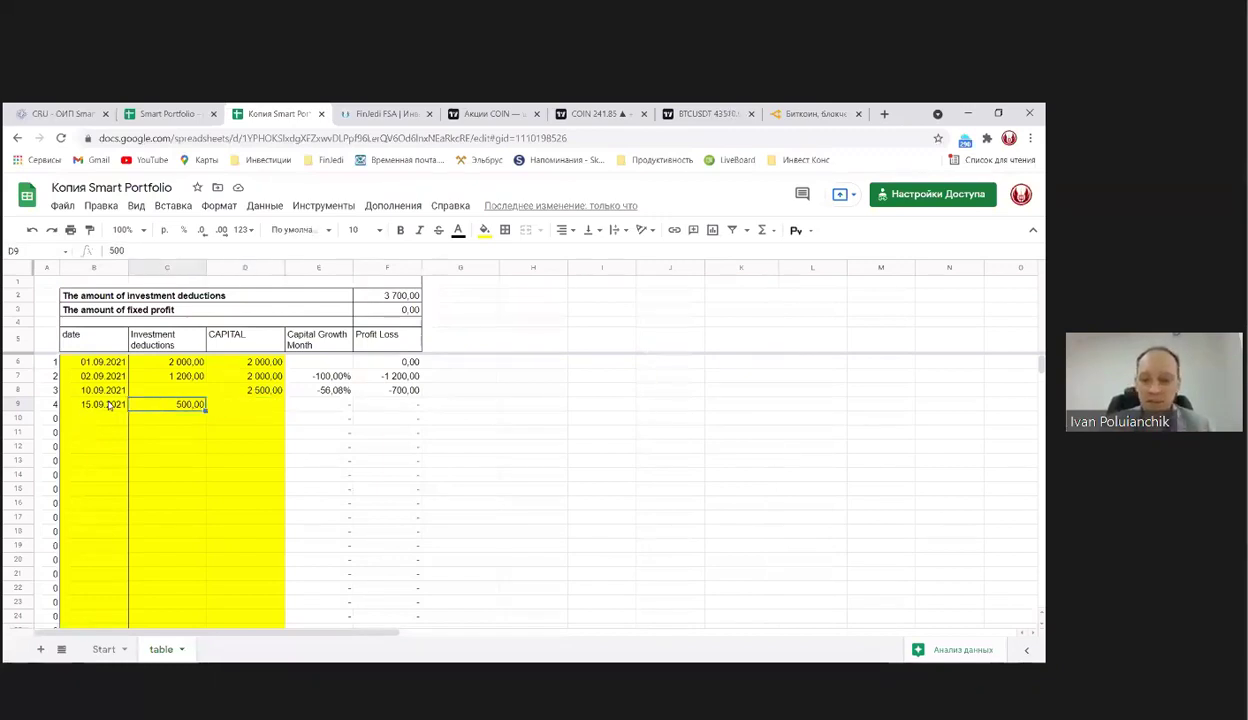
key(Delete)
Enter a capital of 1700 for the 15.09.2021 entry and check its capital growth and profit/loss.
key(Right)
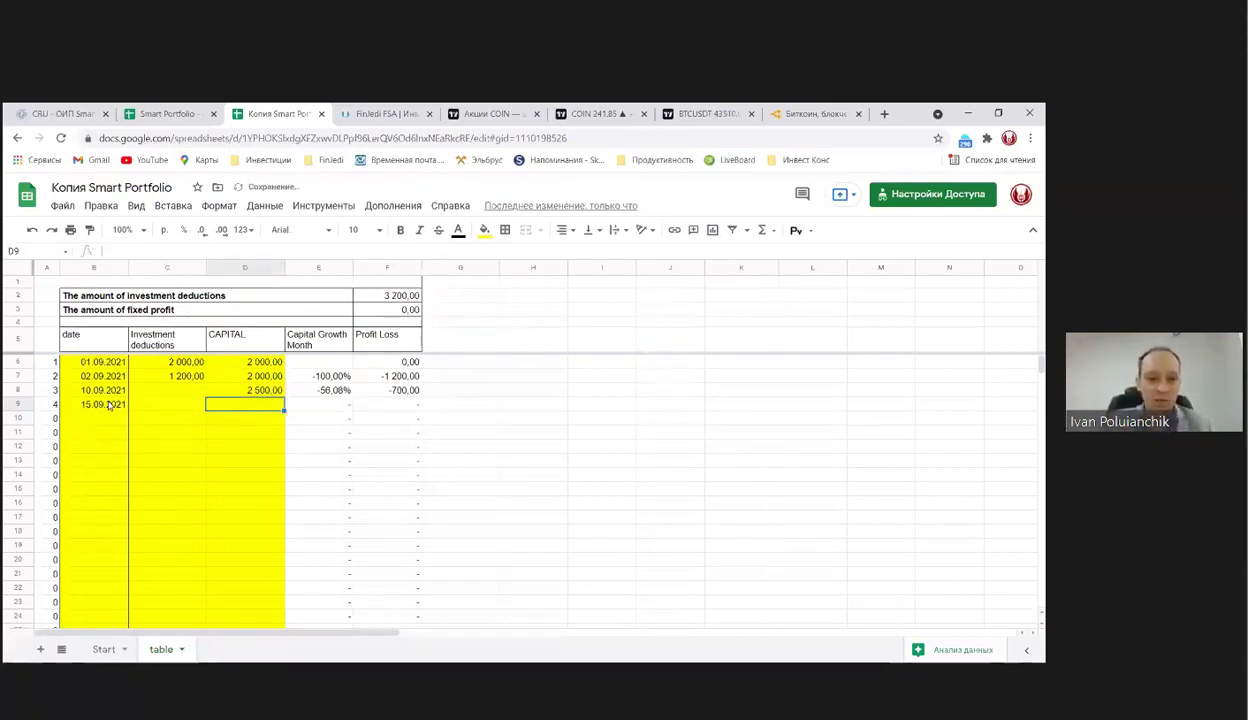
text(1)
text(700)
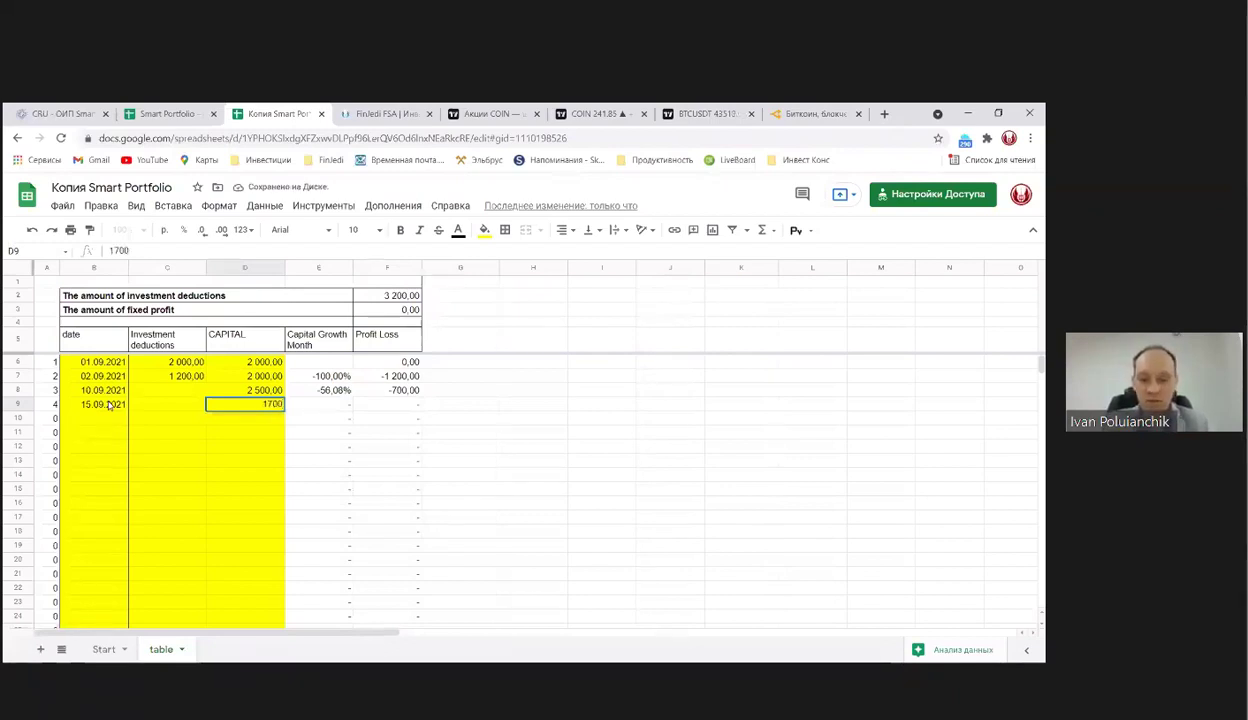
key(Return)
key(Up)
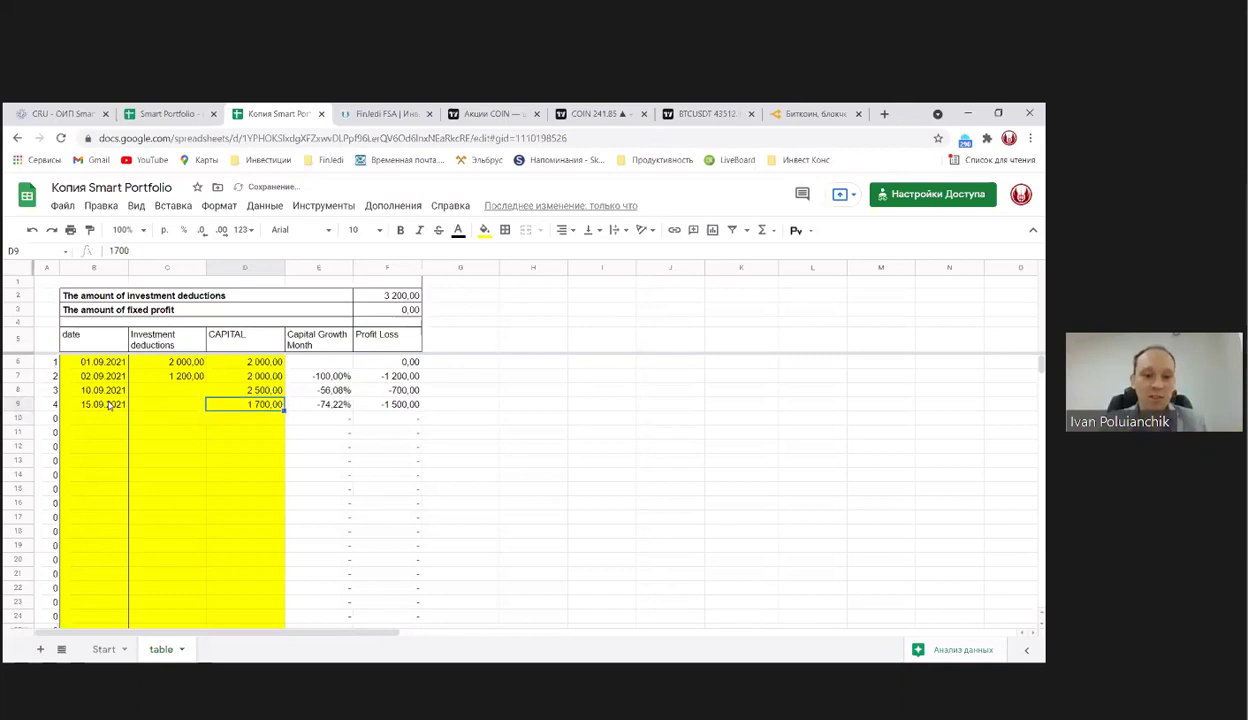
key(Right)
key(Right)
Enter an investment deduction of 500 for the 15.09.2021 entry.
key(Left)
key(Left)
key(Left)
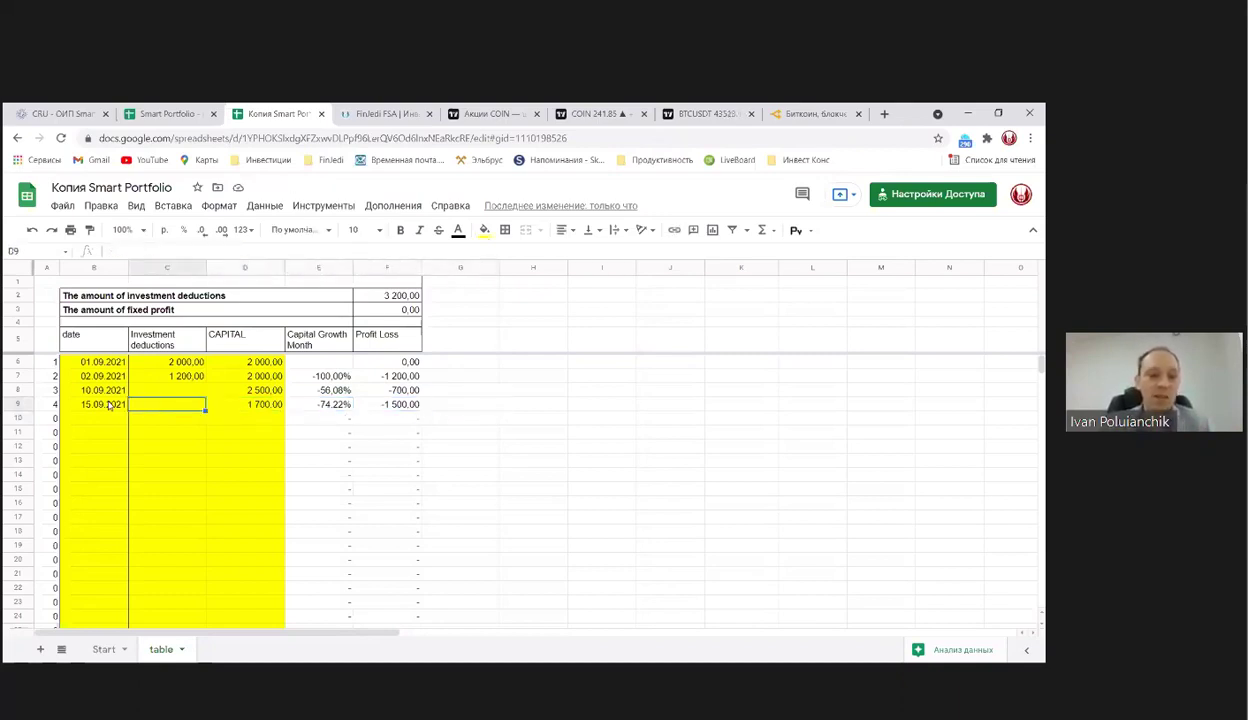
text(500)
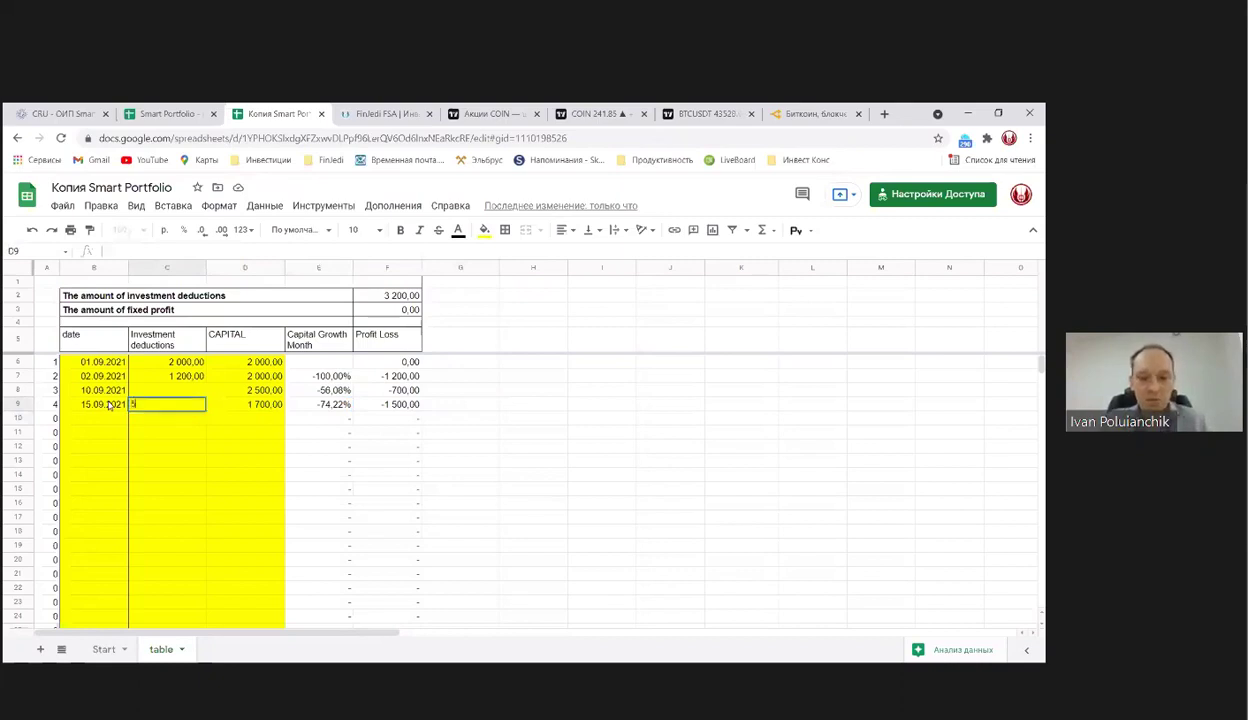
key(Return)
key(Up)
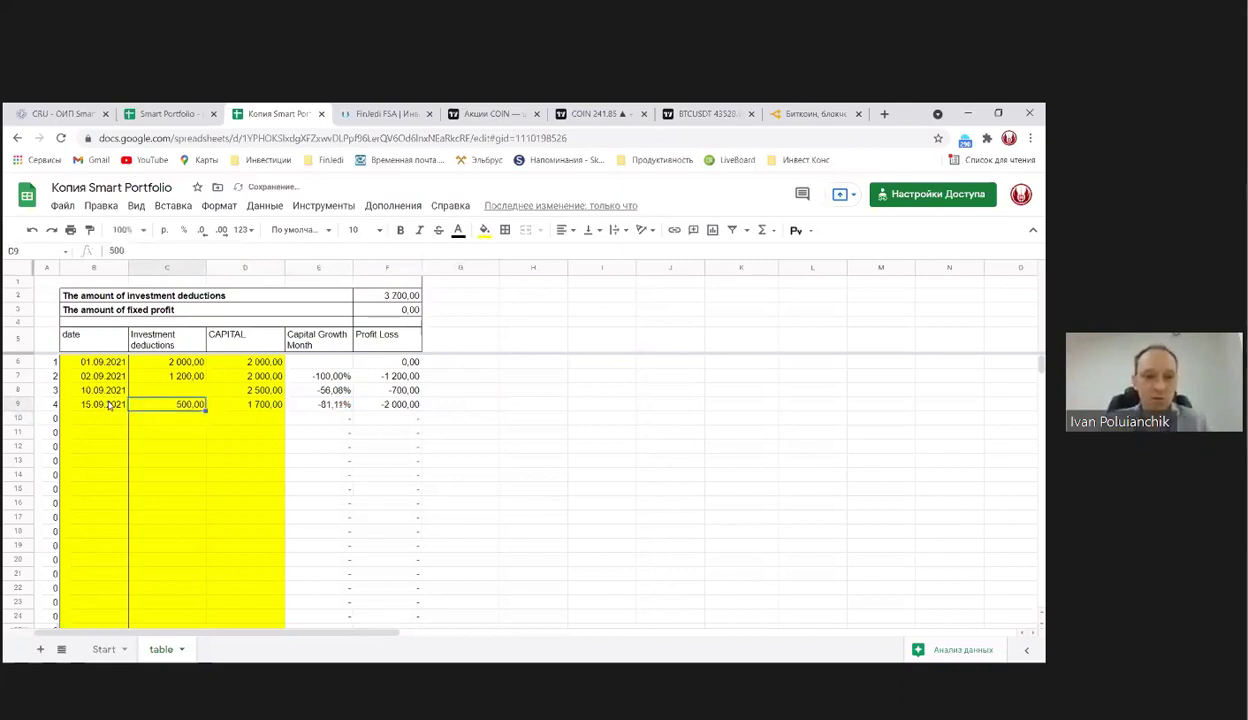
Set the capital of the 15.09.2021 entry to 2200 and check the total amount of investment deductions.
key(Right)
click(112, 251)
drag(115, 251, 112, 252)
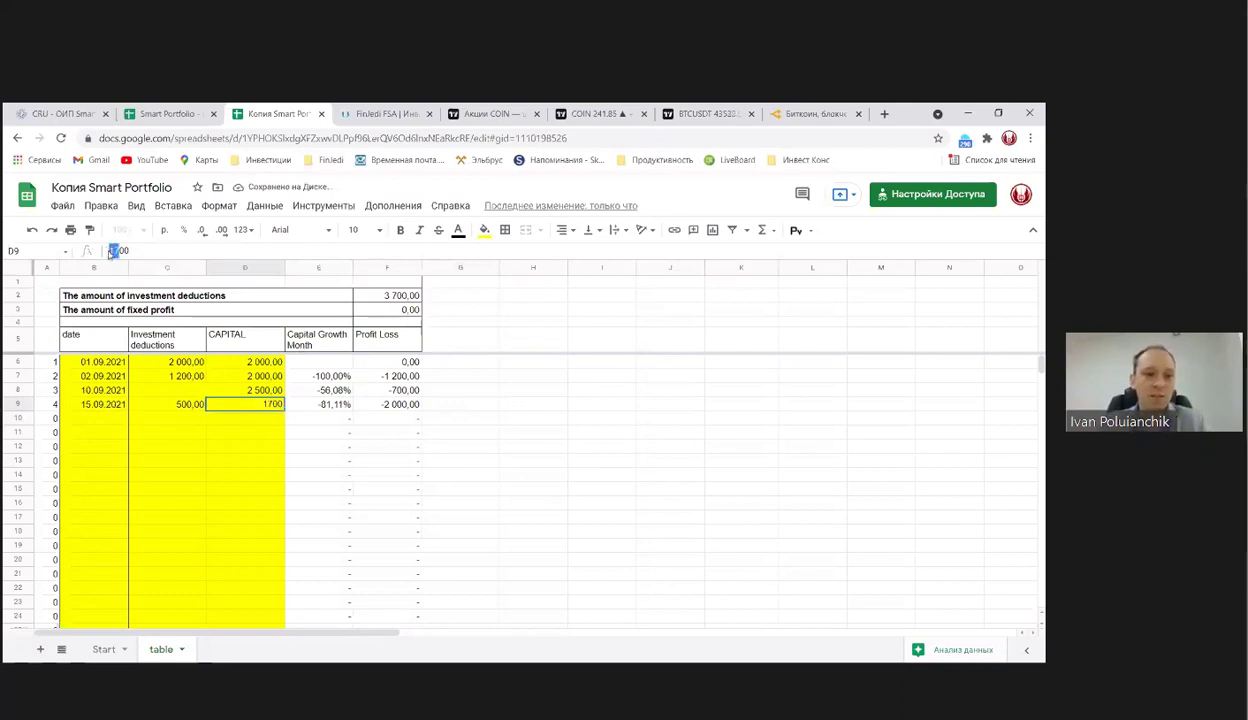
text(220)
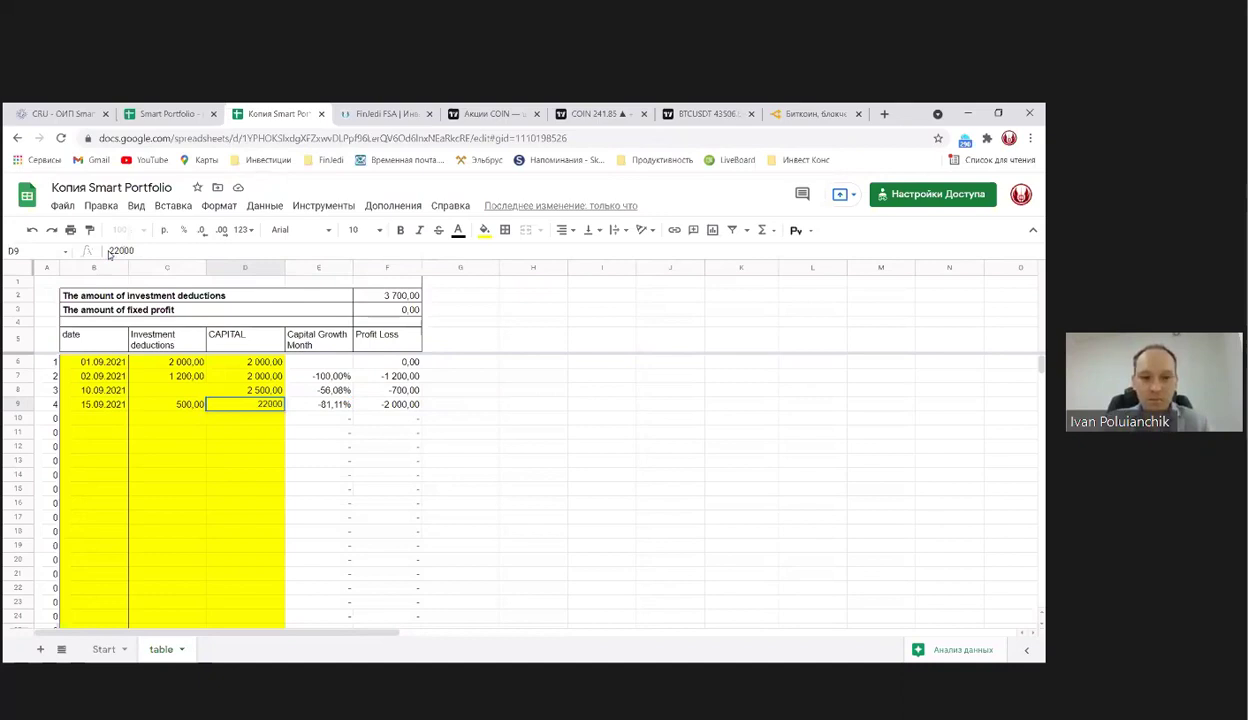
key(Return)
key(Up)
click(200, 405)
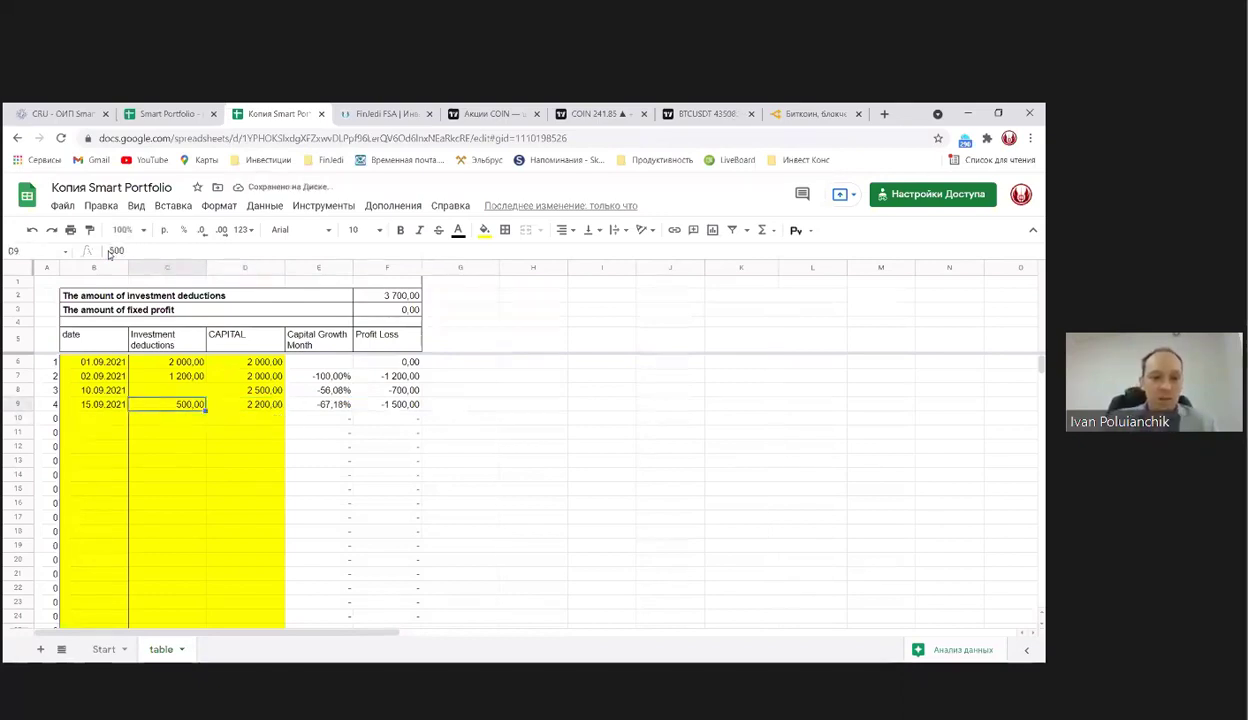
click(410, 296)
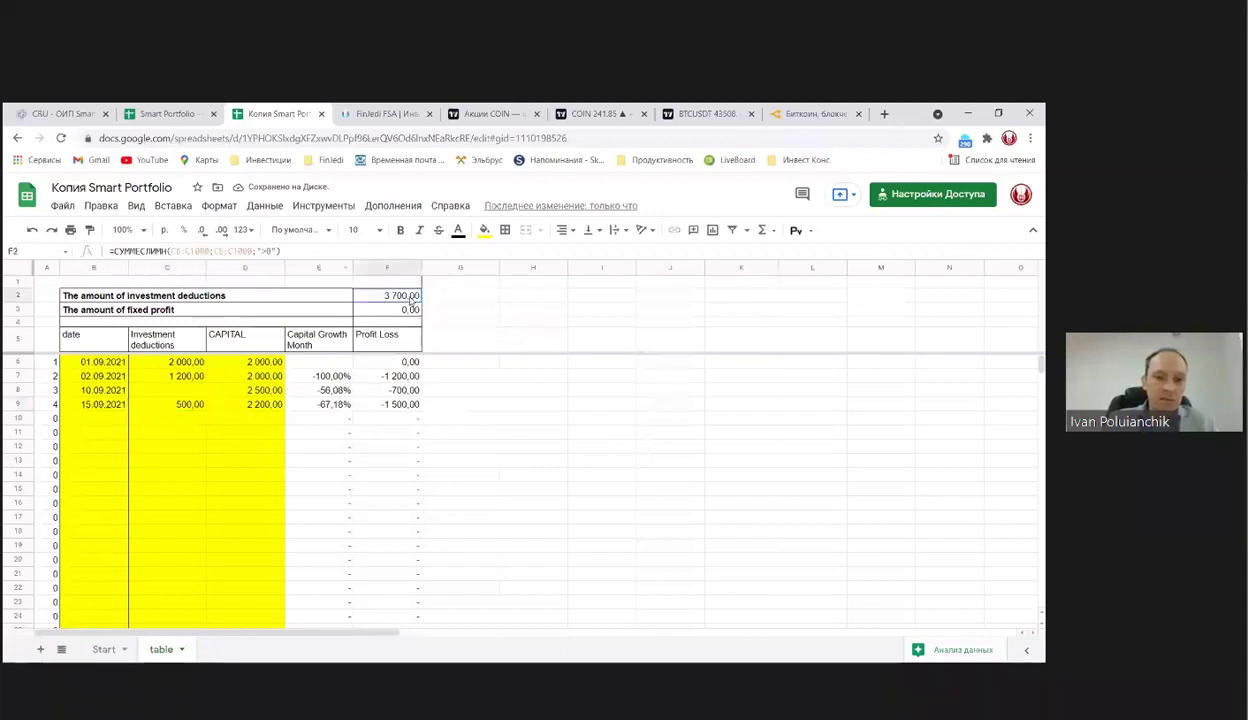
key(shift+Left)
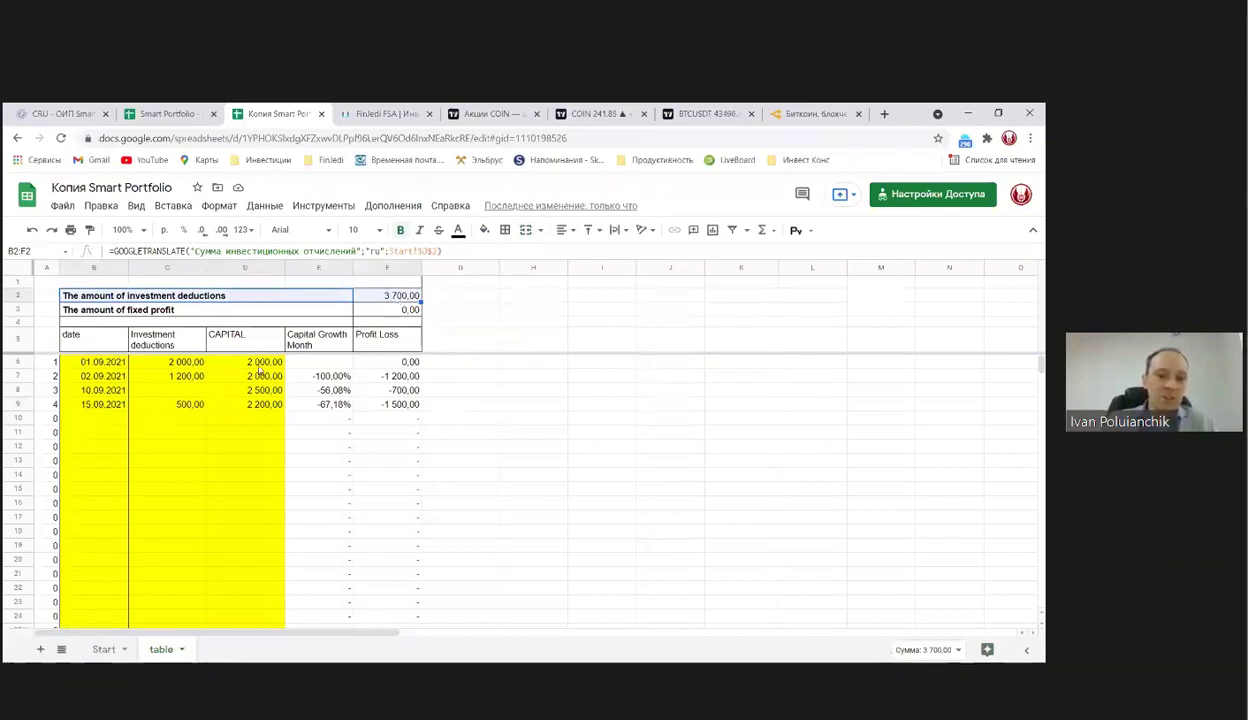
Enter the date 20.09.2021 in row 10.
click(100, 422)
text(20)
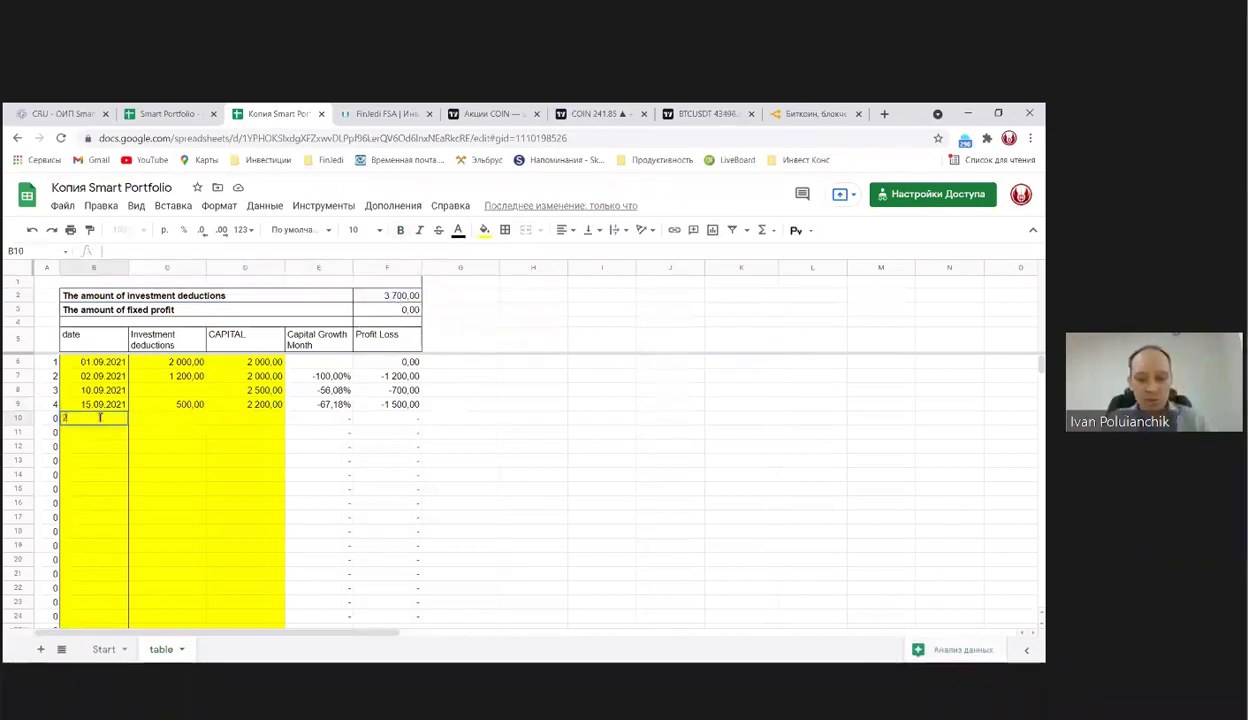
text(/)
text(-)
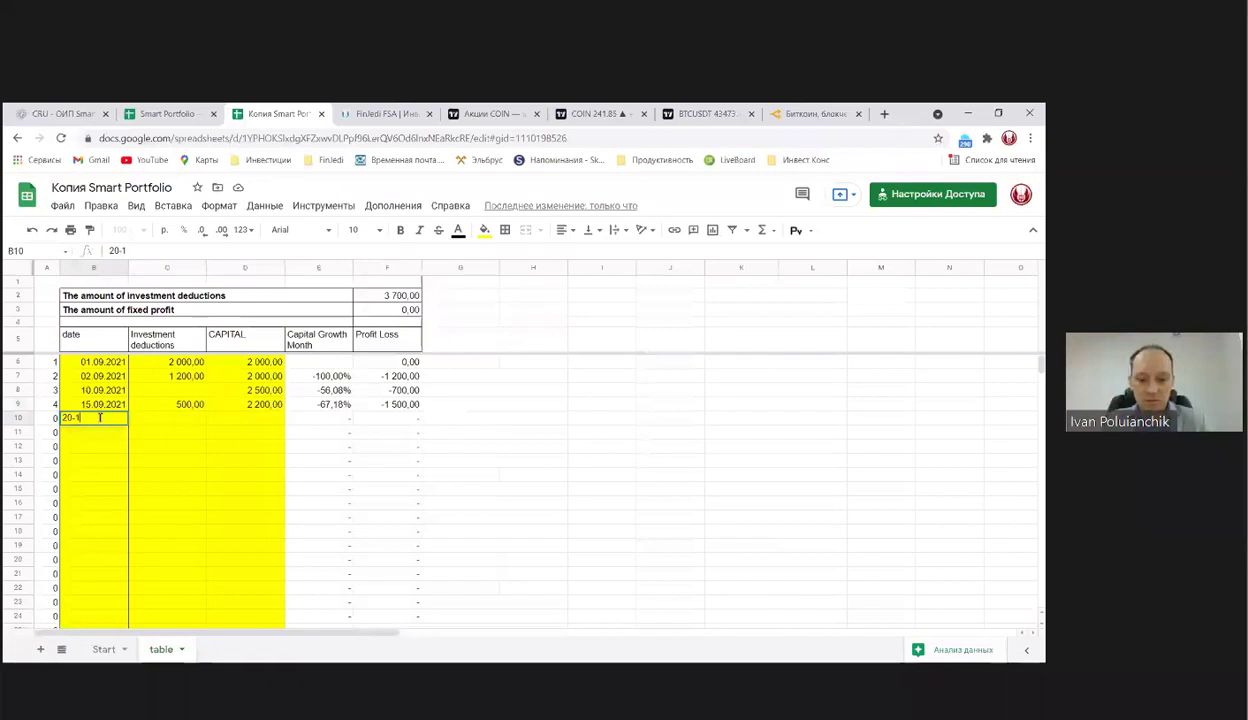
text(9-2)
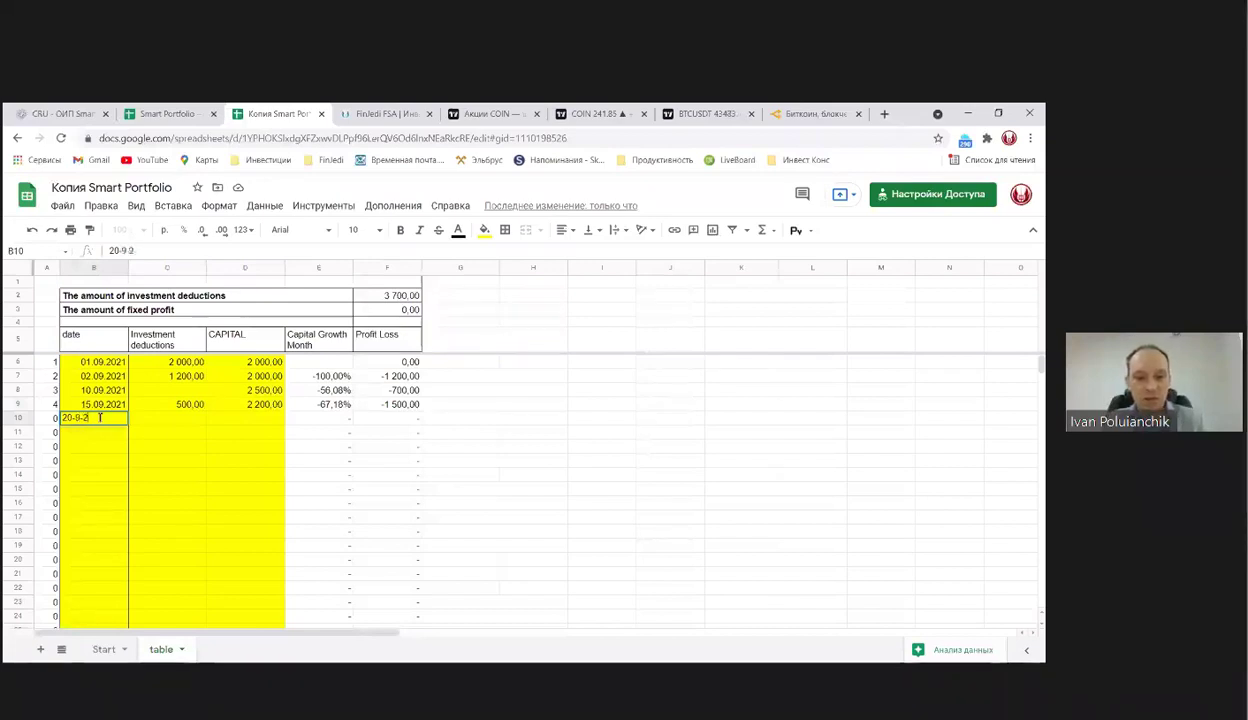
key(Return)
Enter a capital of 4400 for the 20.09.2021 entry and check its profit/loss and capital growth.
click(101, 419)
key(Tab)
key(Tab)
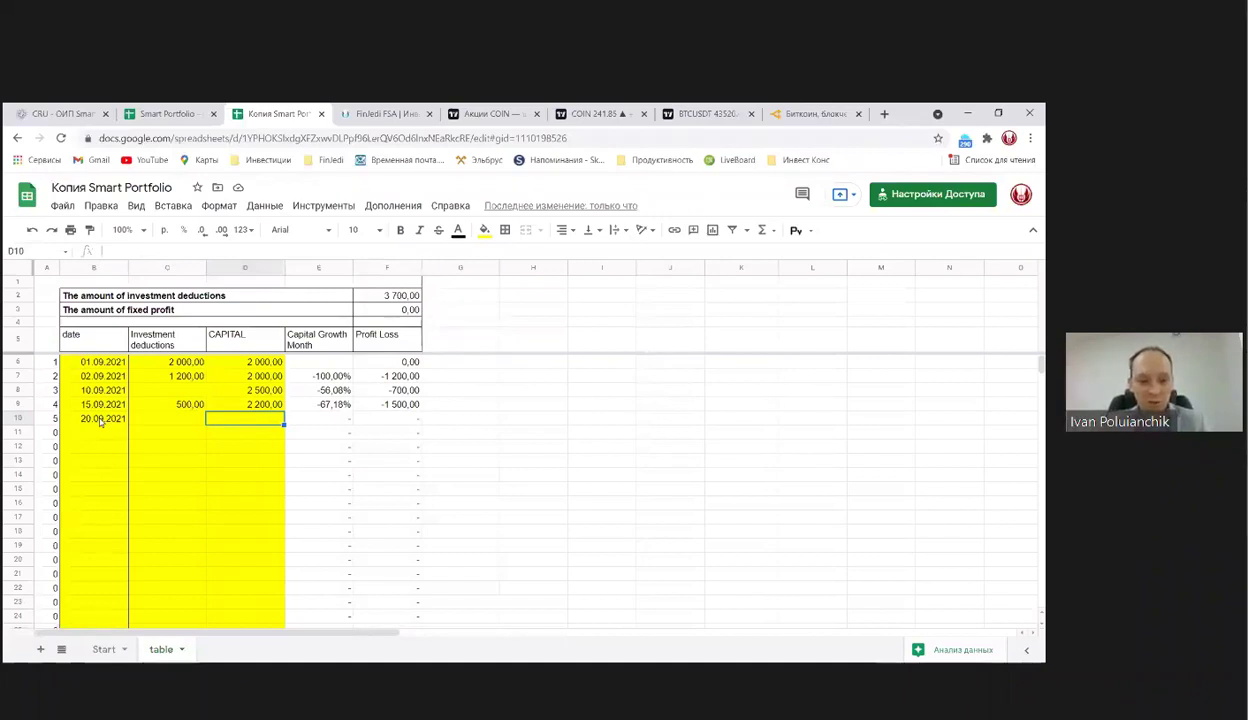
text(4400)
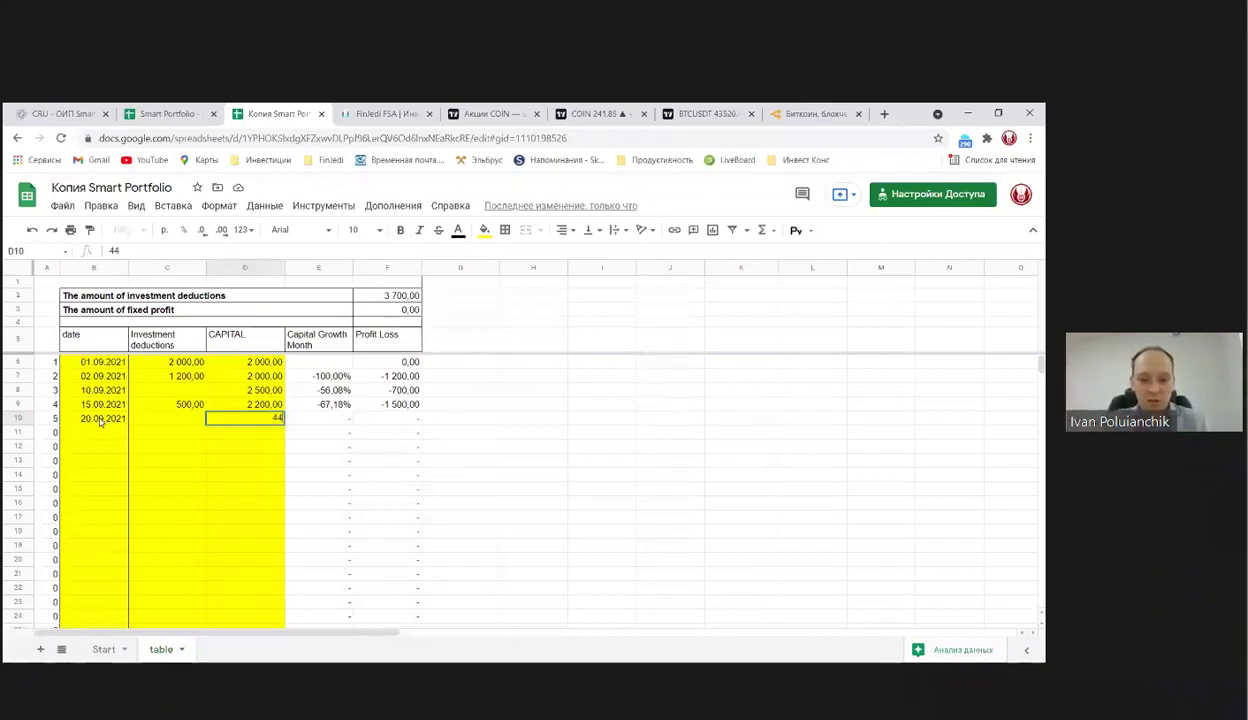
key(Return)
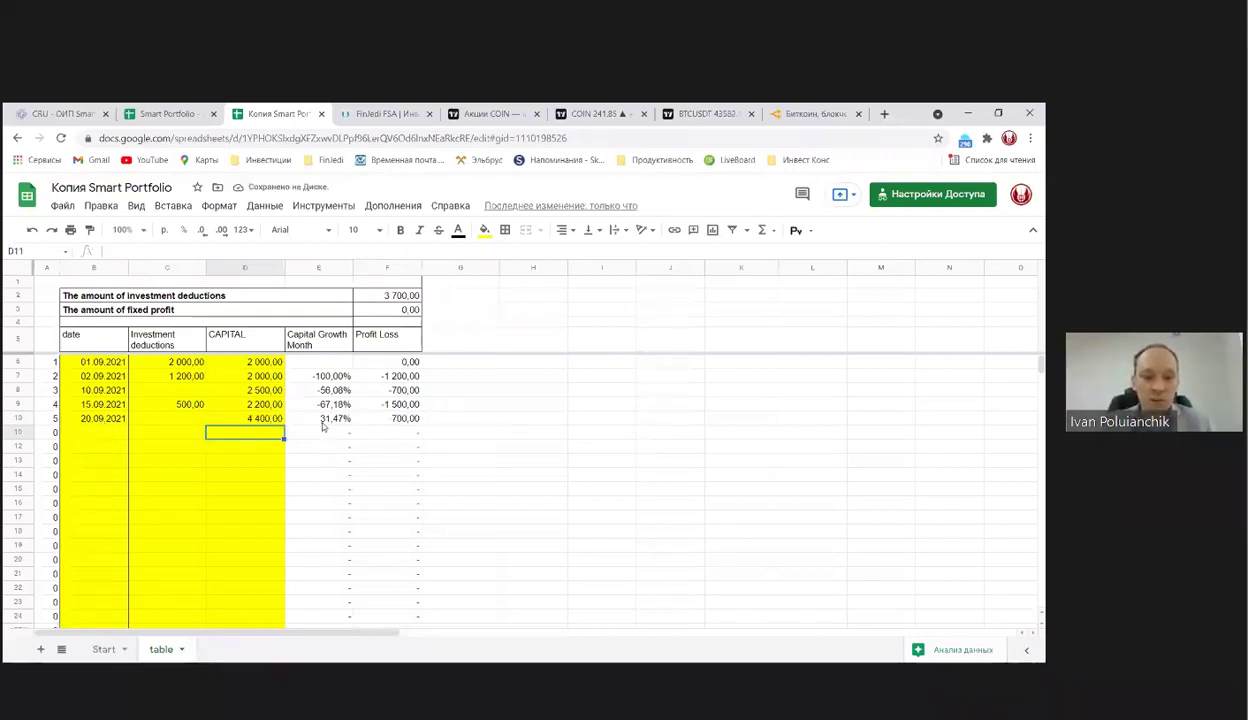
click(390, 417)
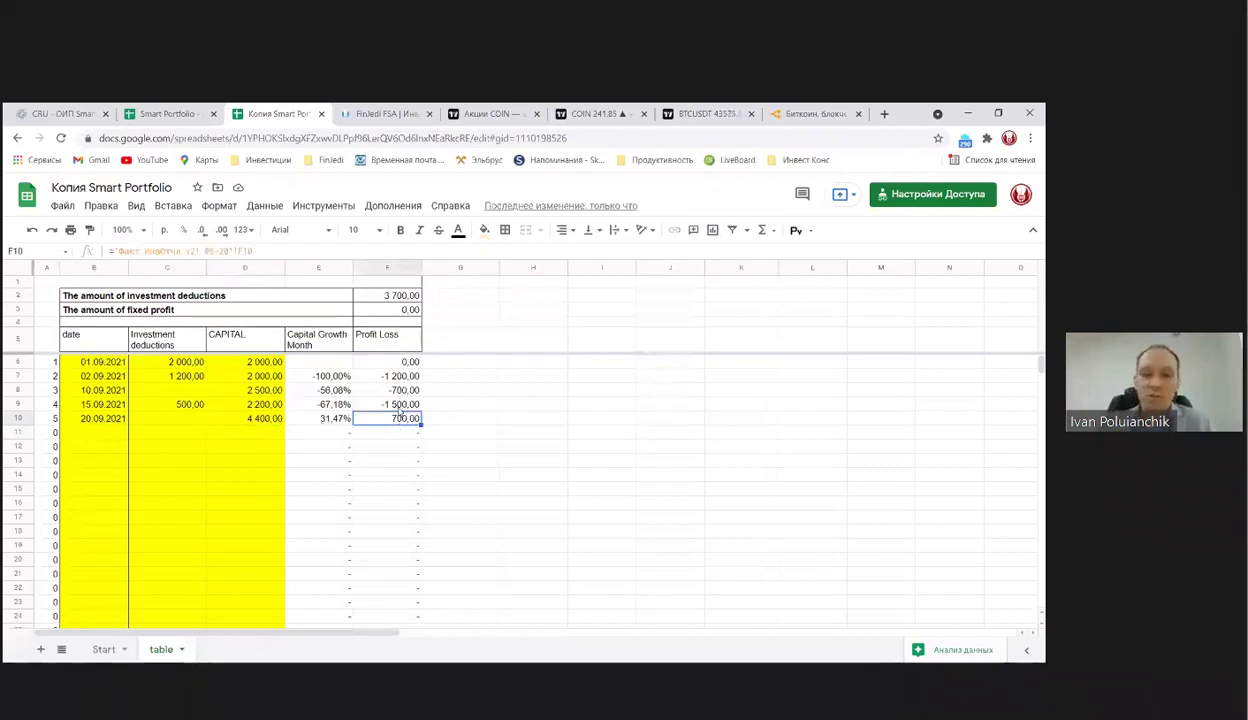
click(330, 424)
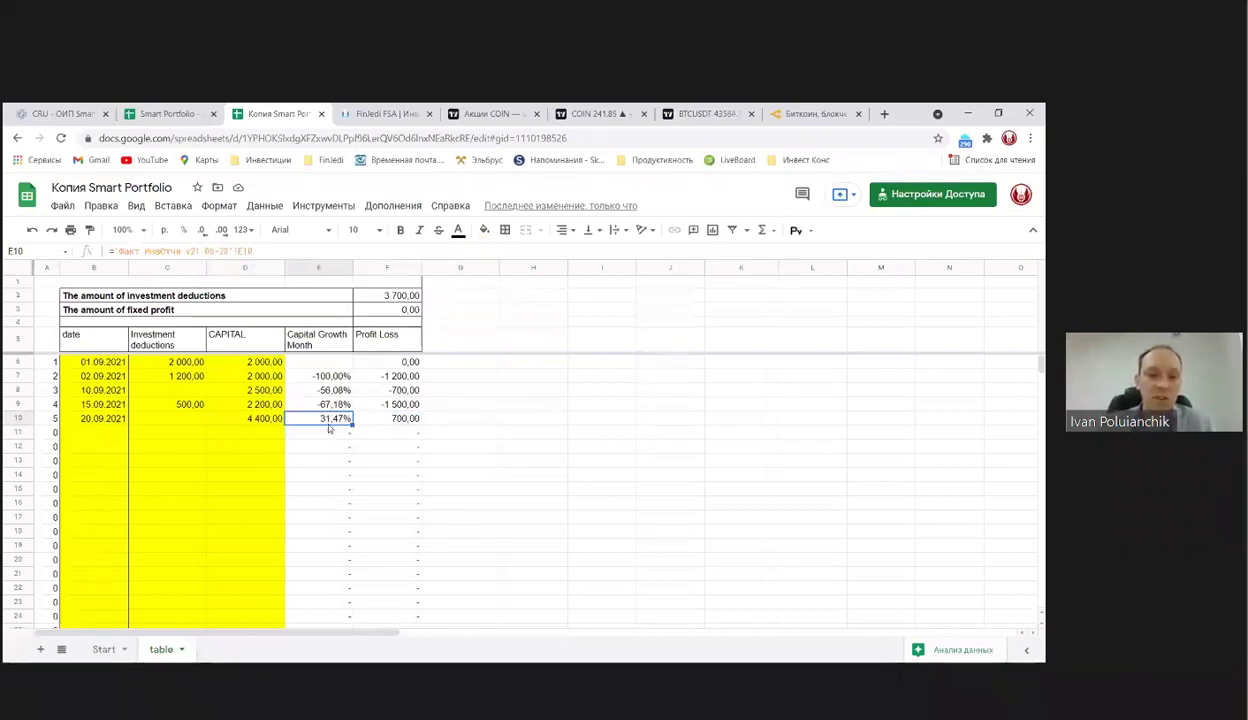
Add an entry dated 20.10.2021 in row 11 with an investment deduction of 500.
click(100, 433)
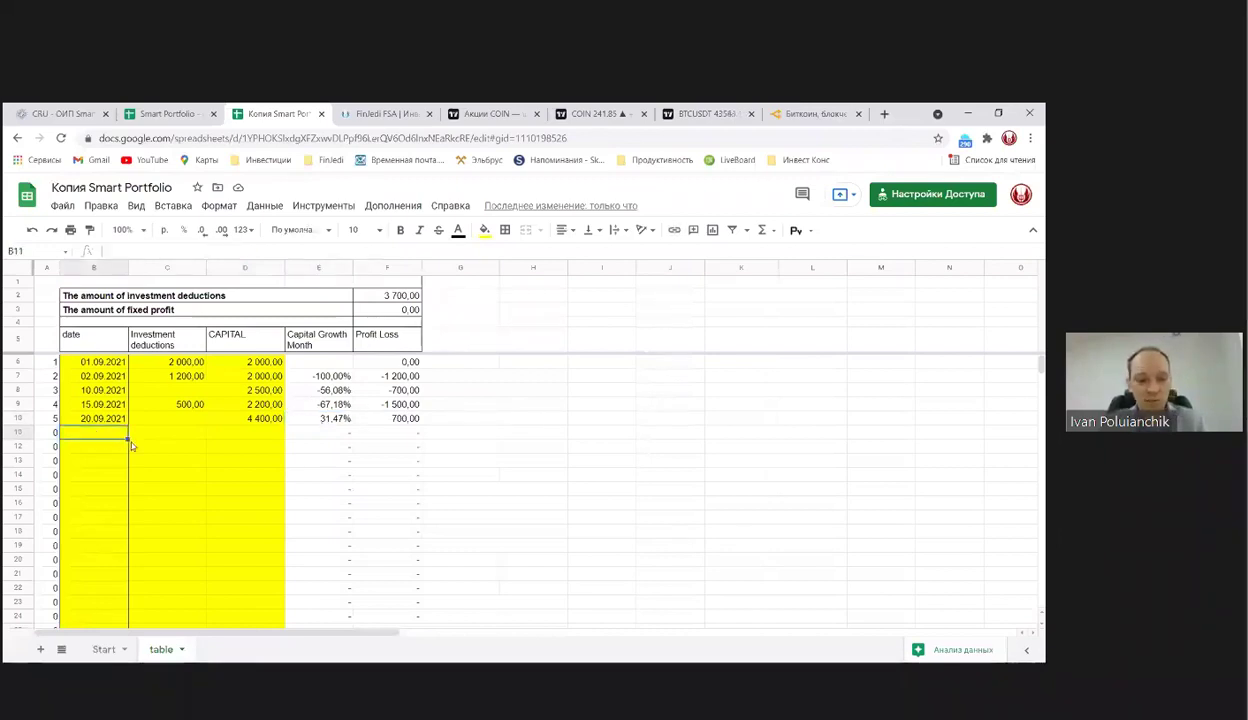
text(2)
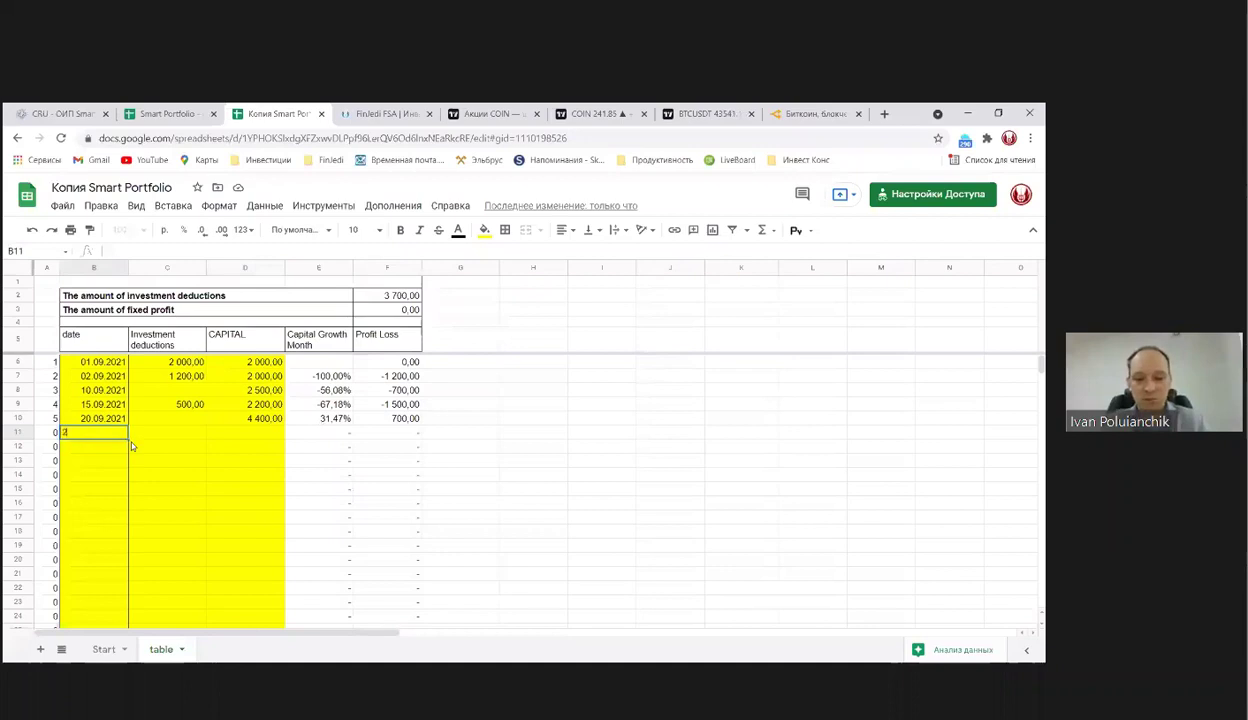
text(0.10)
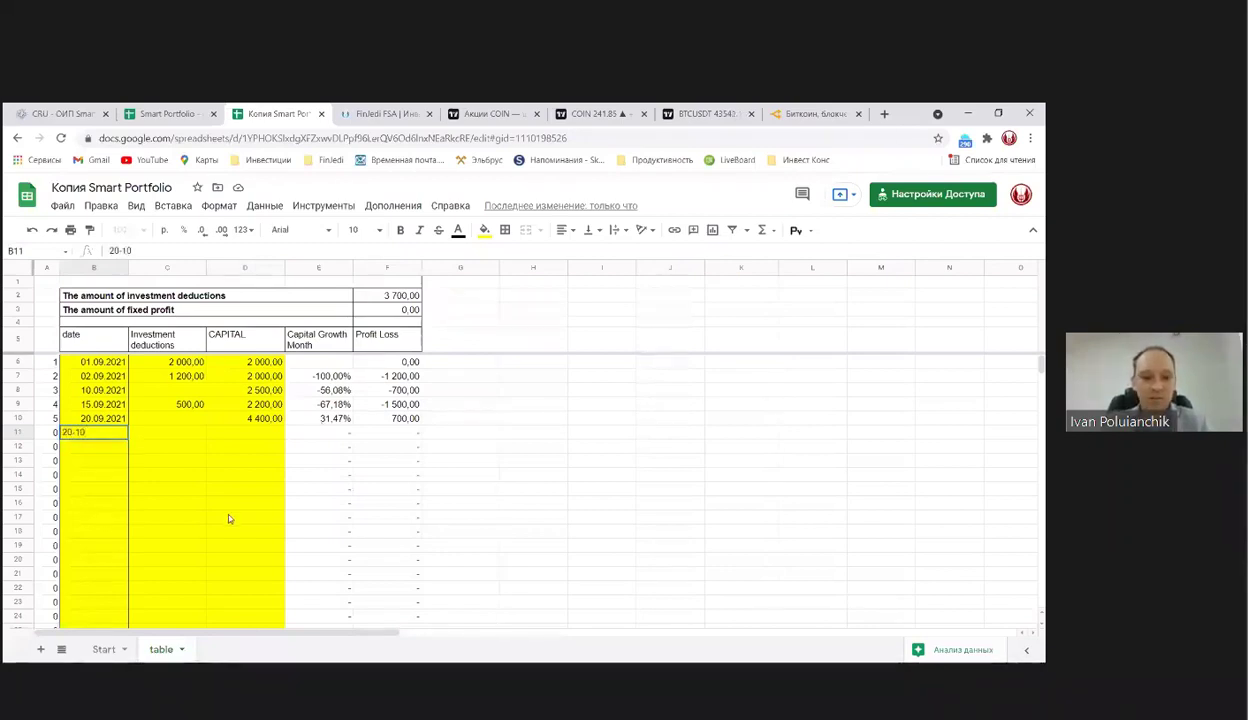
text(-21)
key(Tab)
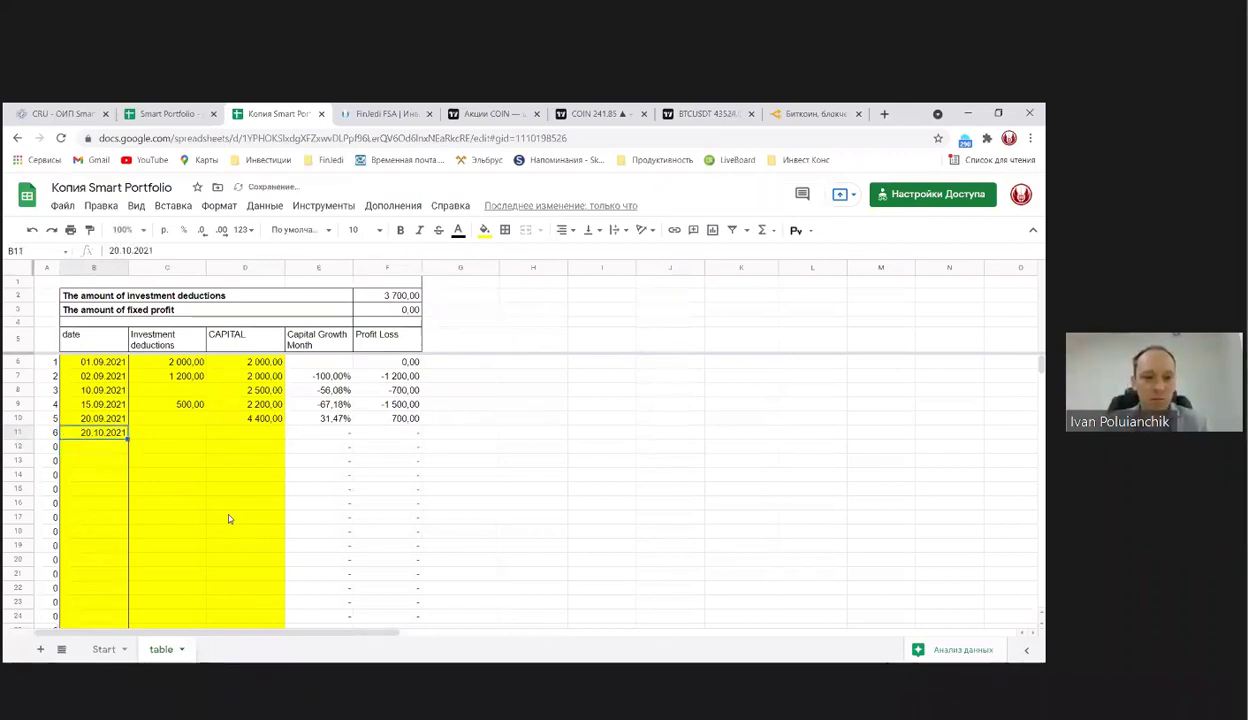
text(500)
key(Tab)
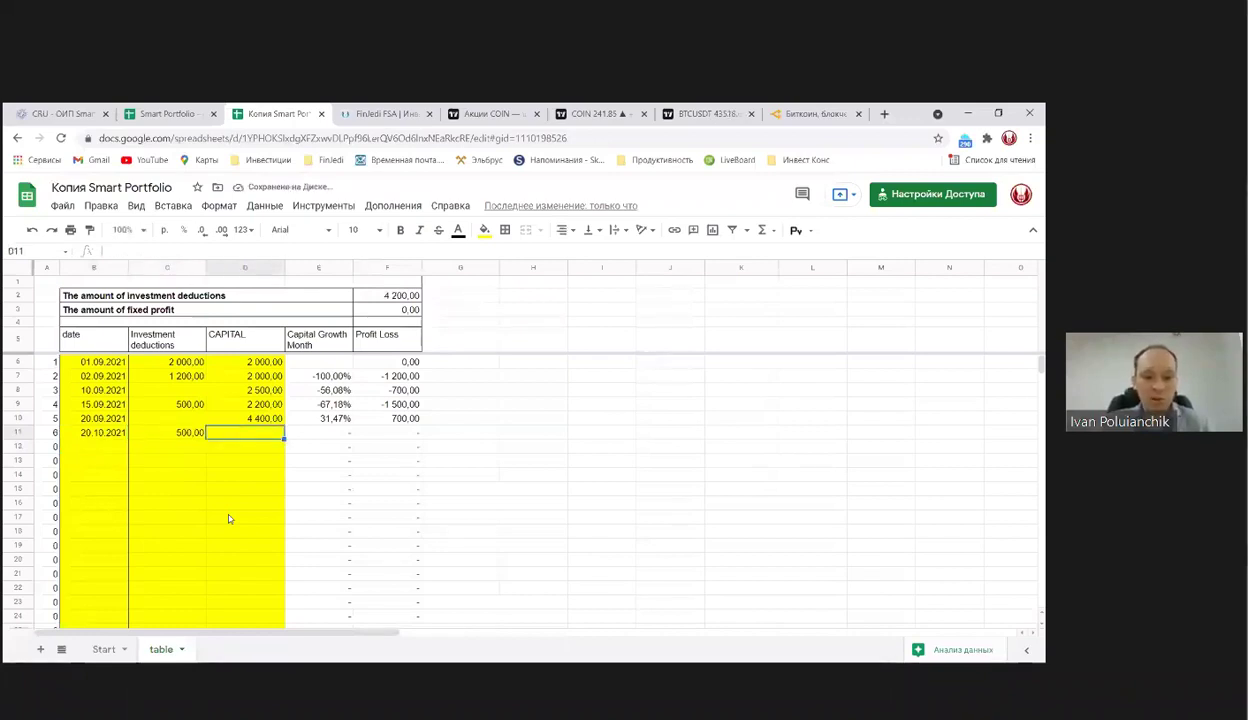
Enter a capital of 6000 for the 20.10.2021 entry and compare its profit/loss with the total investment deductions.
text(6 000)
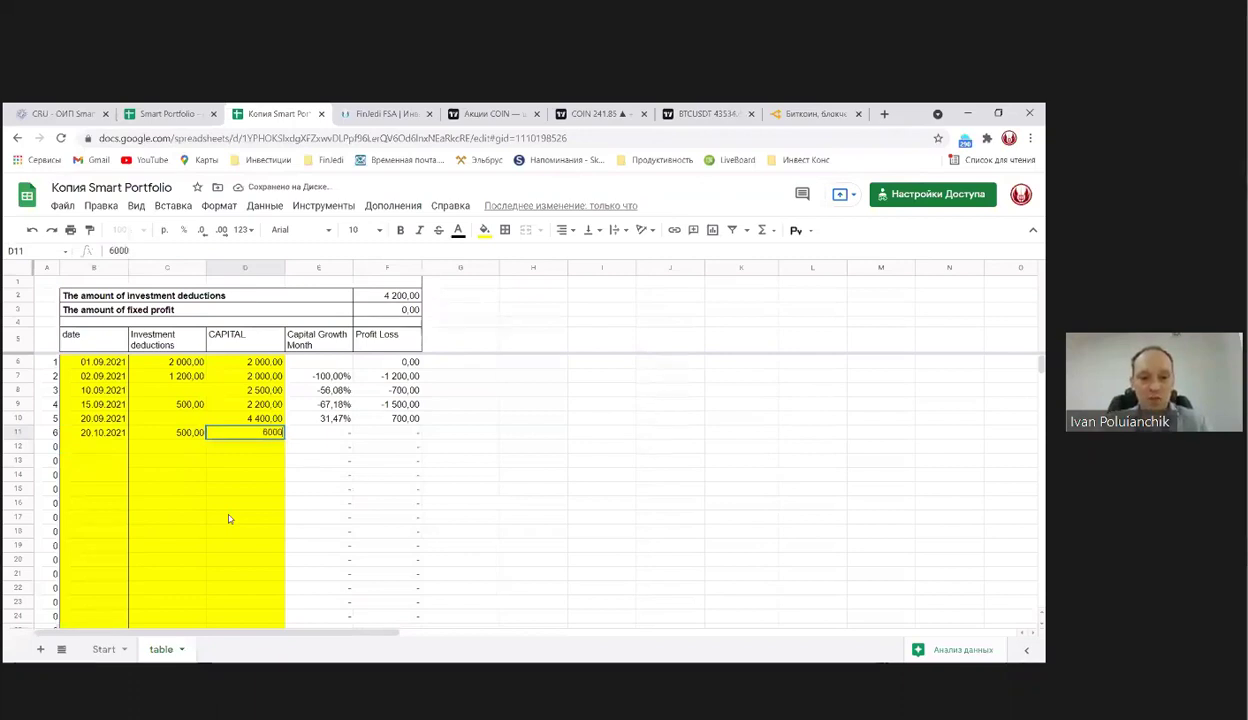
key(Return)
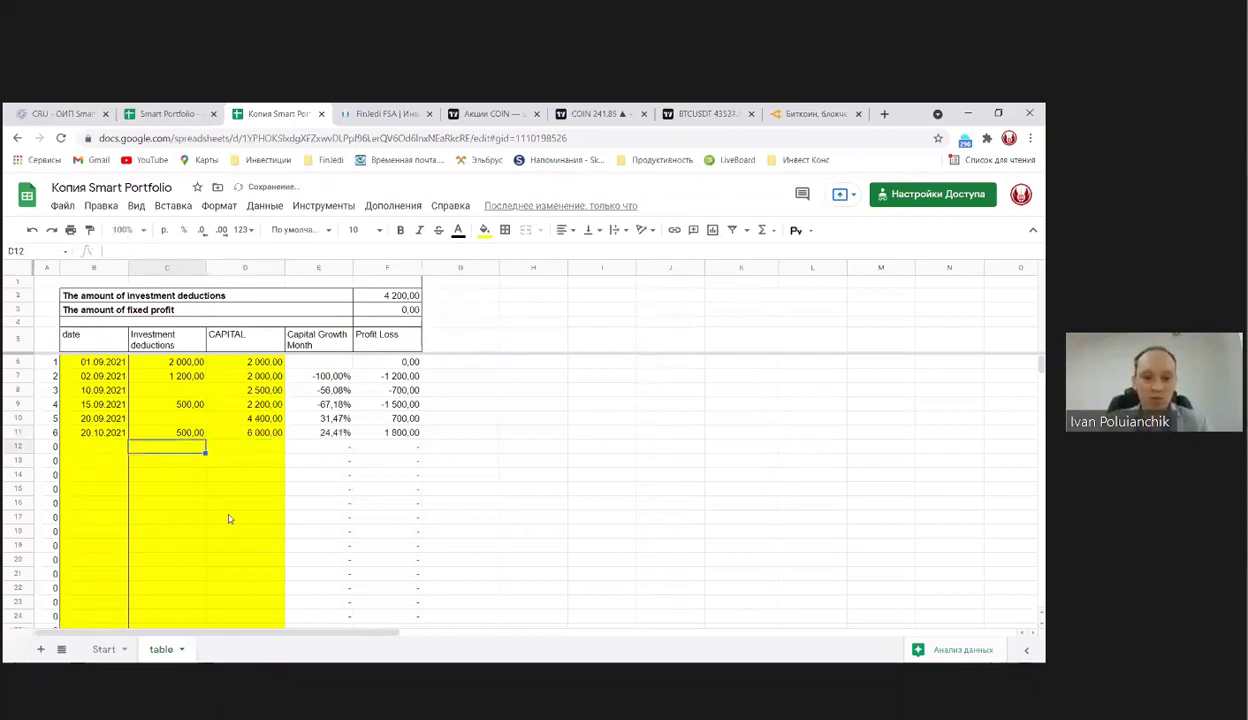
click(397, 433)
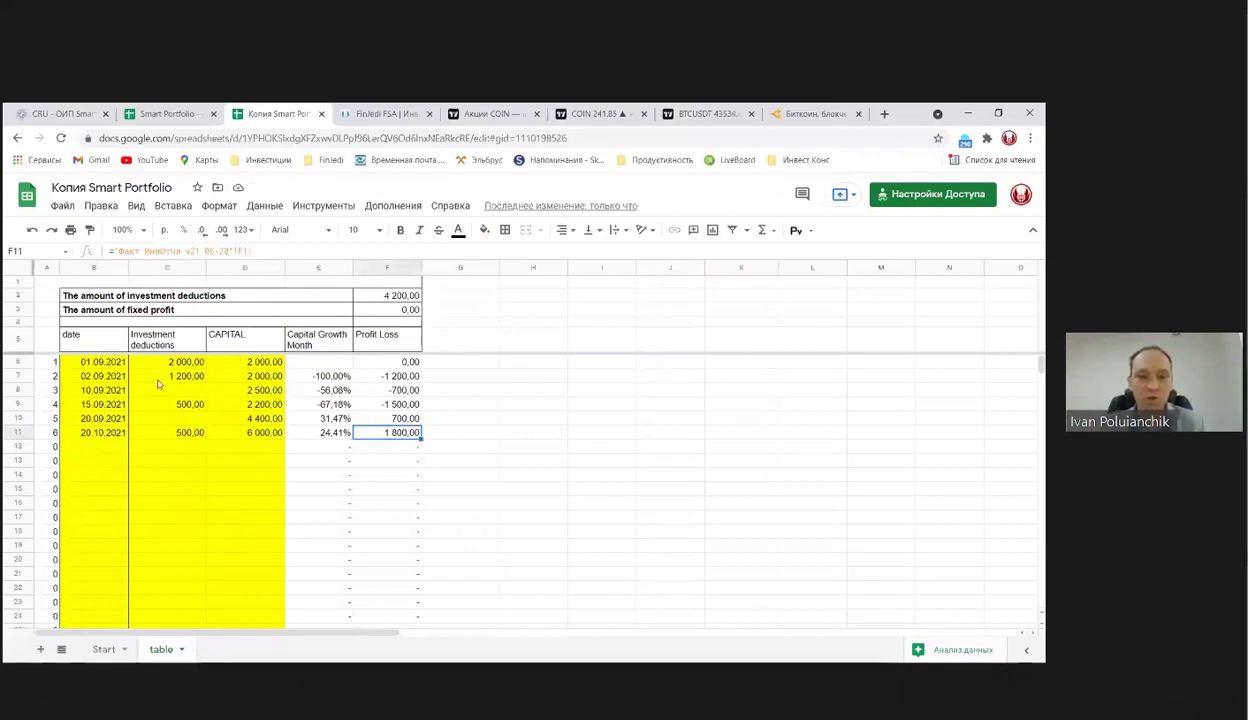
click(400, 298)
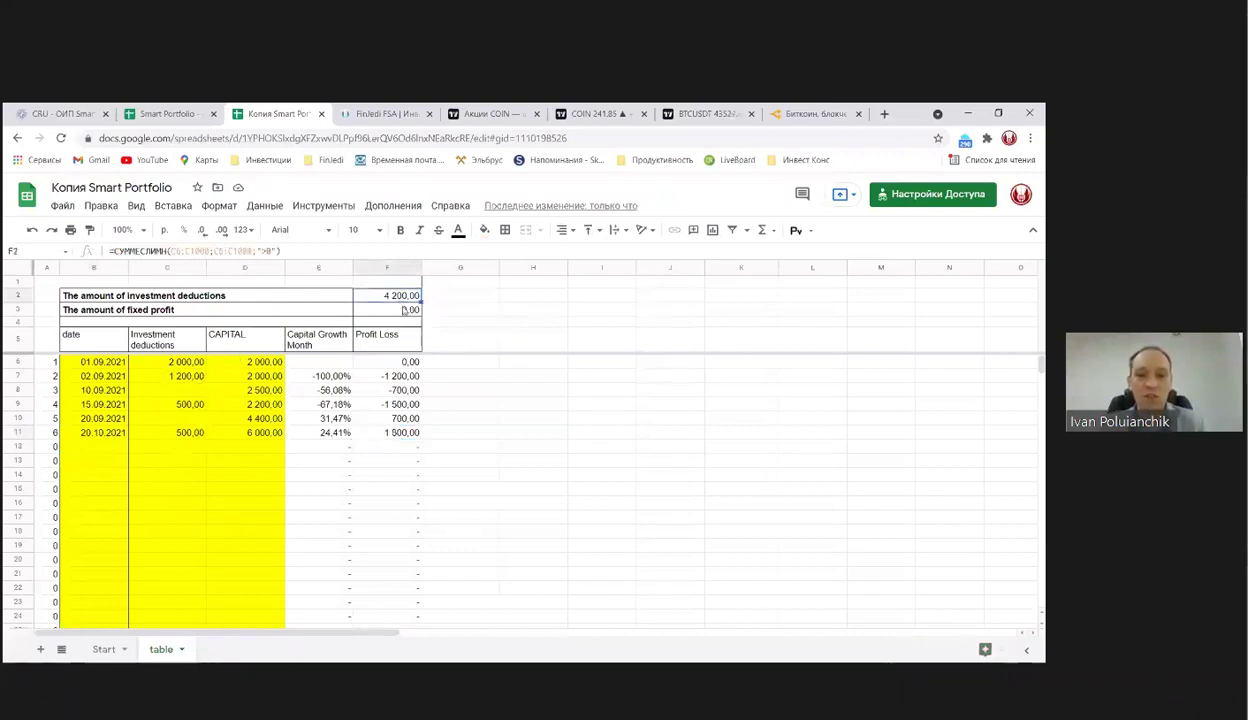
click(268, 434)
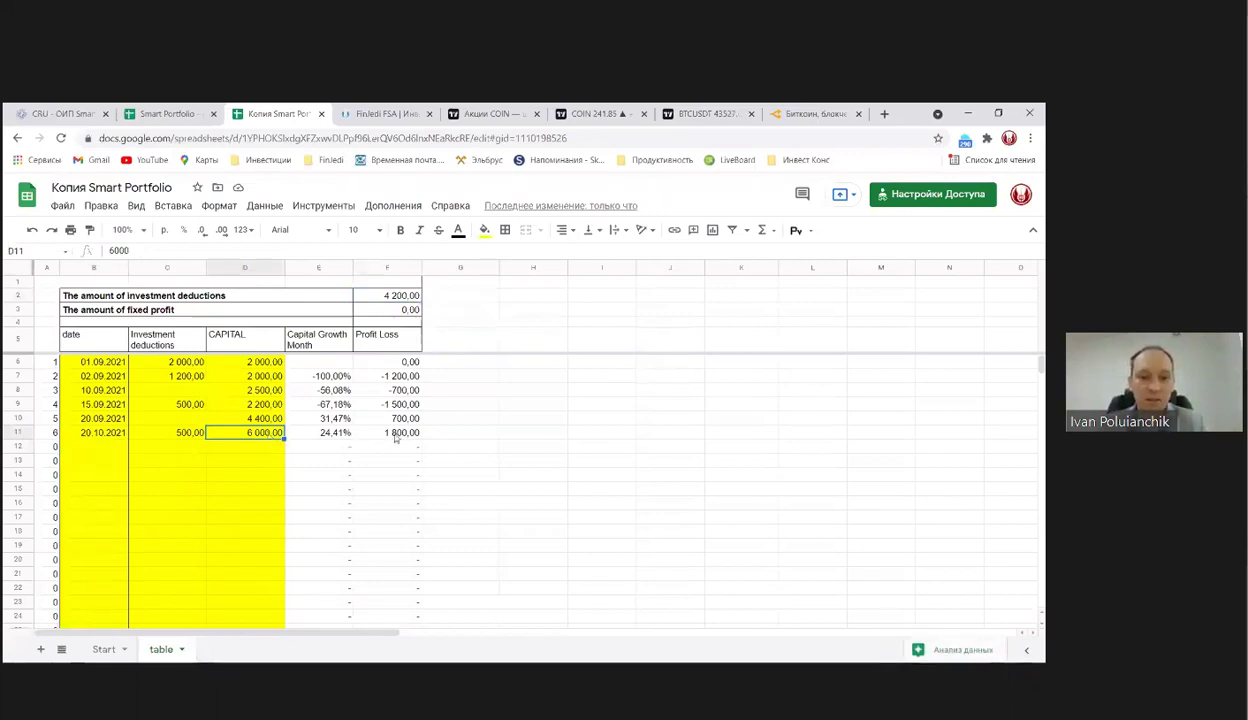
Add an entry dated 20.11.2021 in row 12 with an investment deduction of 500.
click(92, 446)
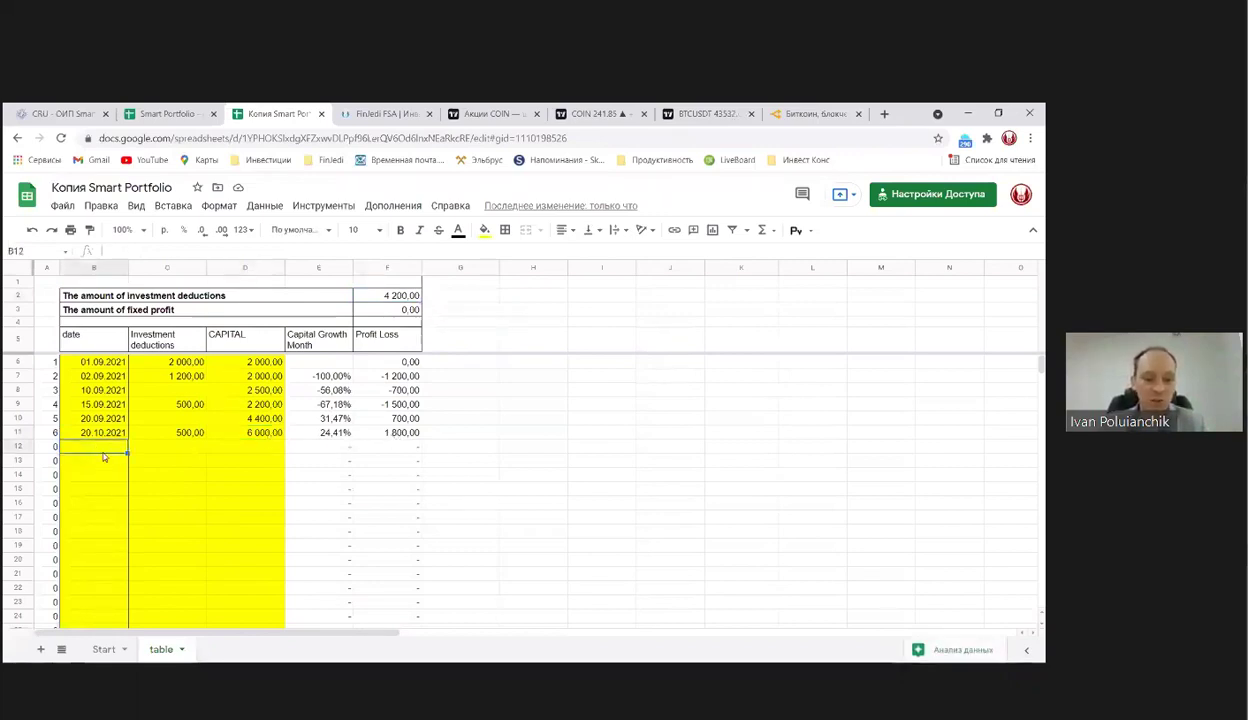
text(20-11-21)
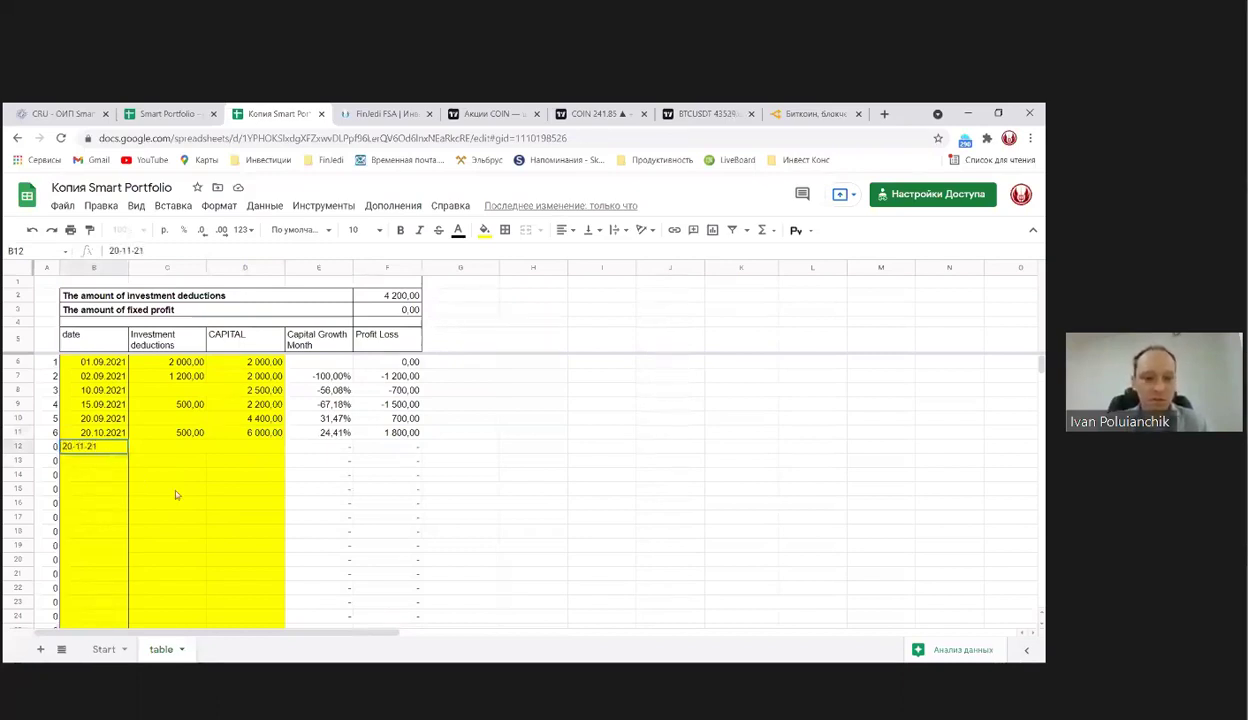
key(Tab)
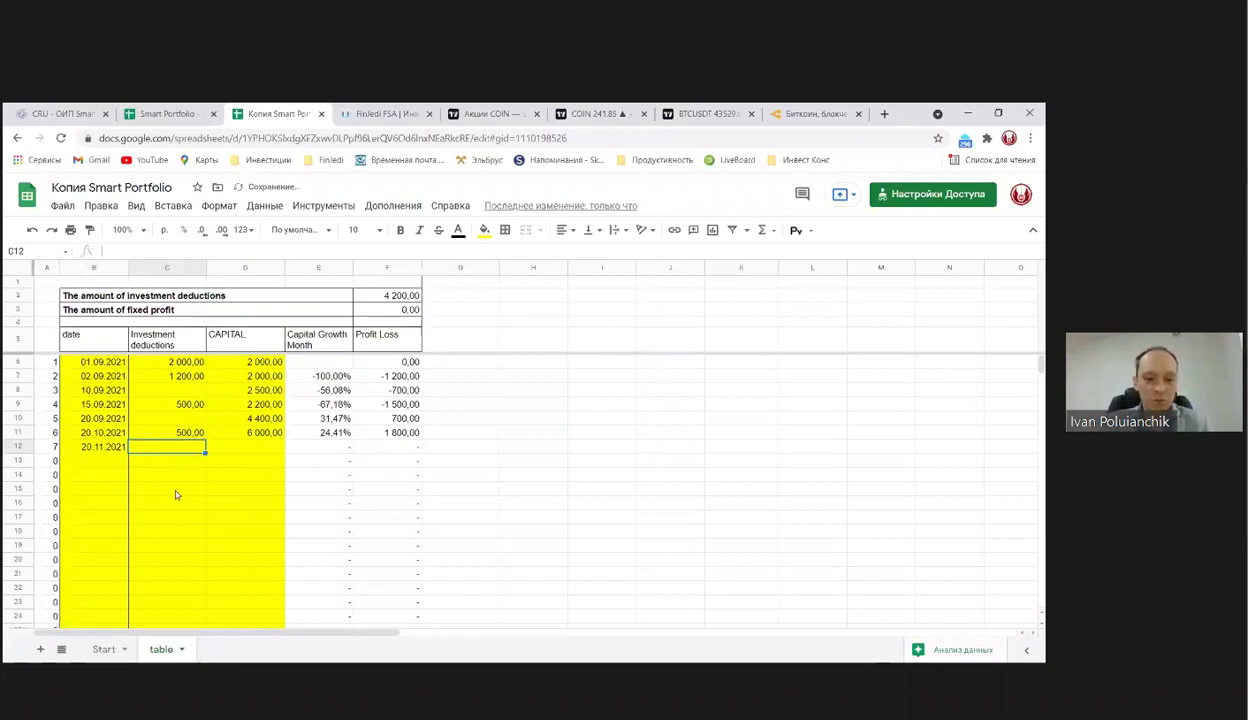
text(500)
key(Tab)
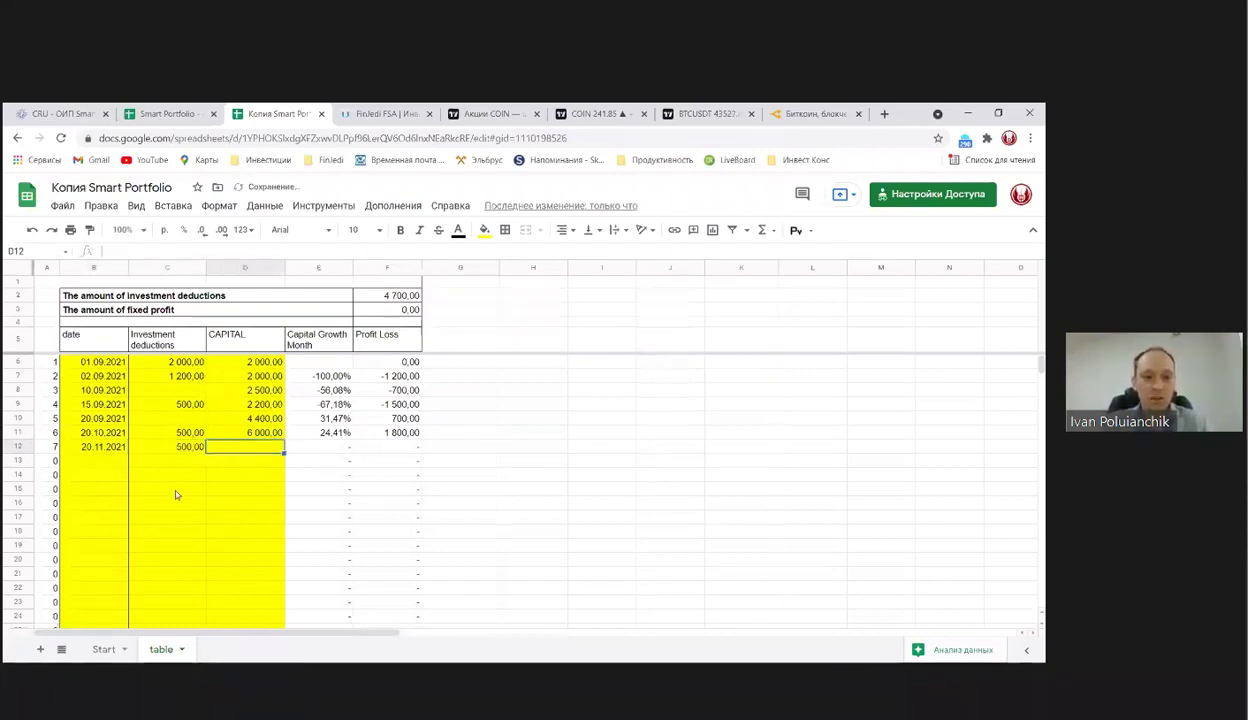
Enter a capital of 7000 for the 20.11.2021 entry and check its profit/loss and monthly capital growth.
text(5)
key(BackSpace)
text(7000)
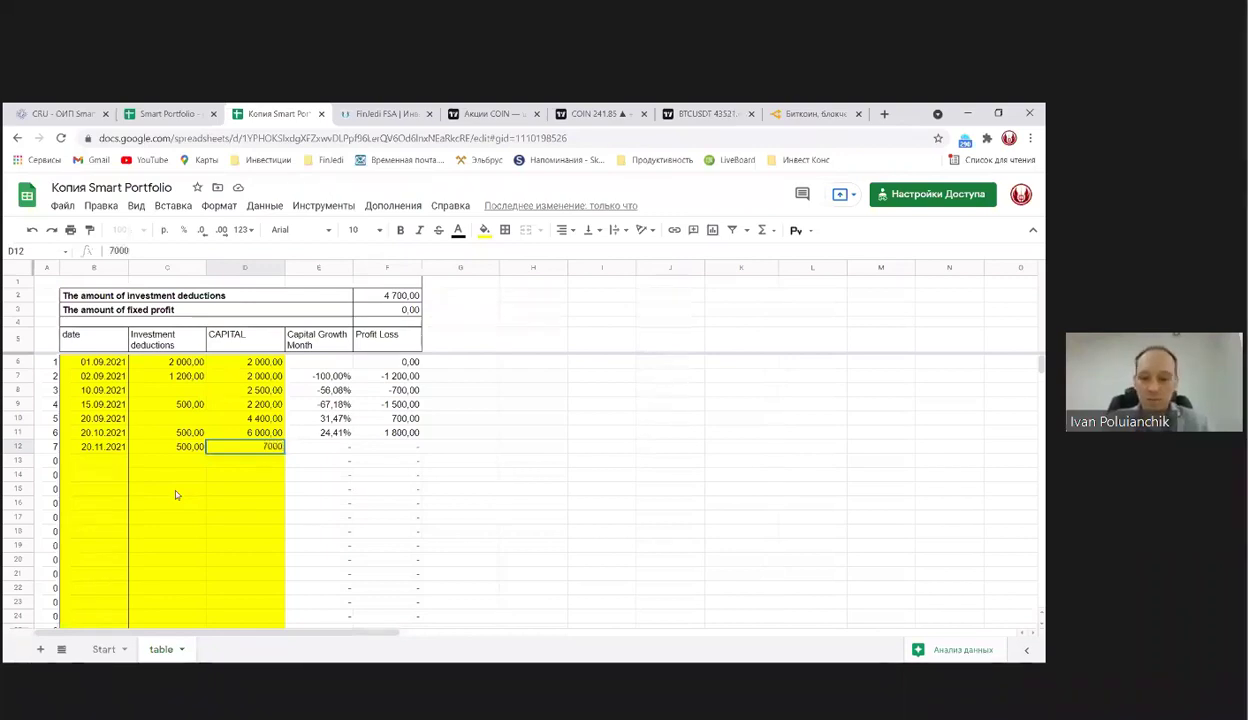
key(Tab)
key(Tab)
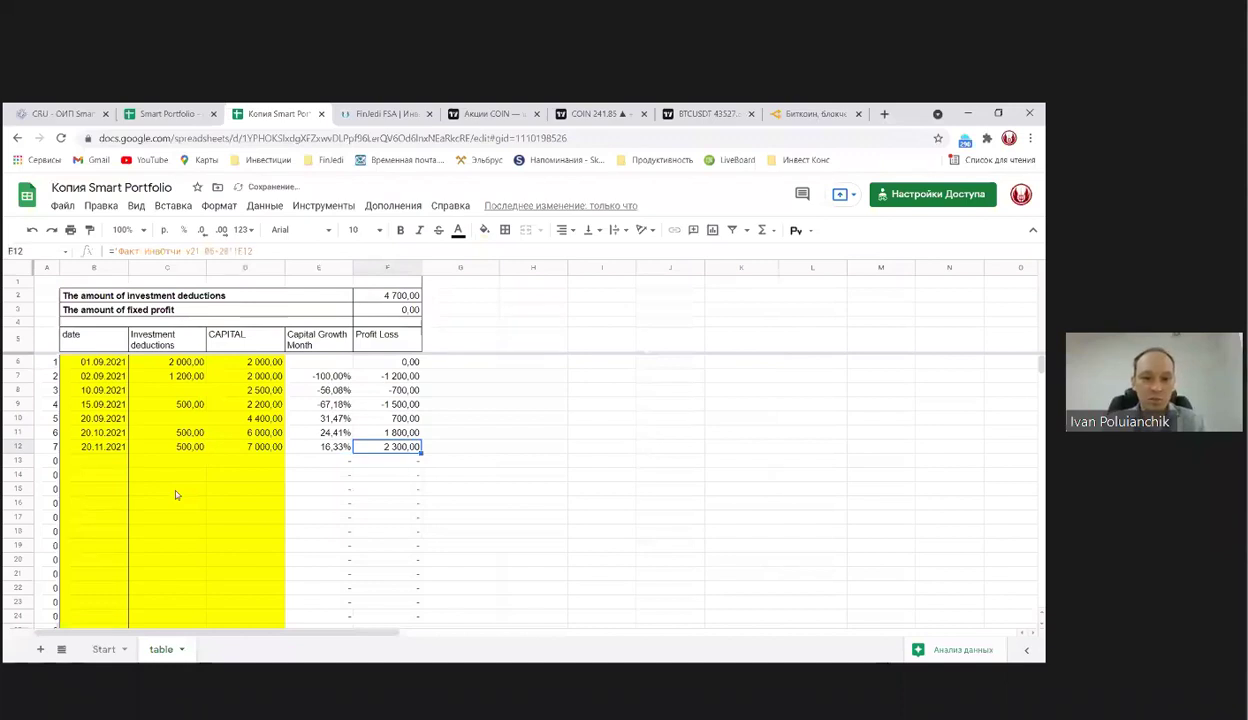
key(Left)
key(Up)
key(Down)
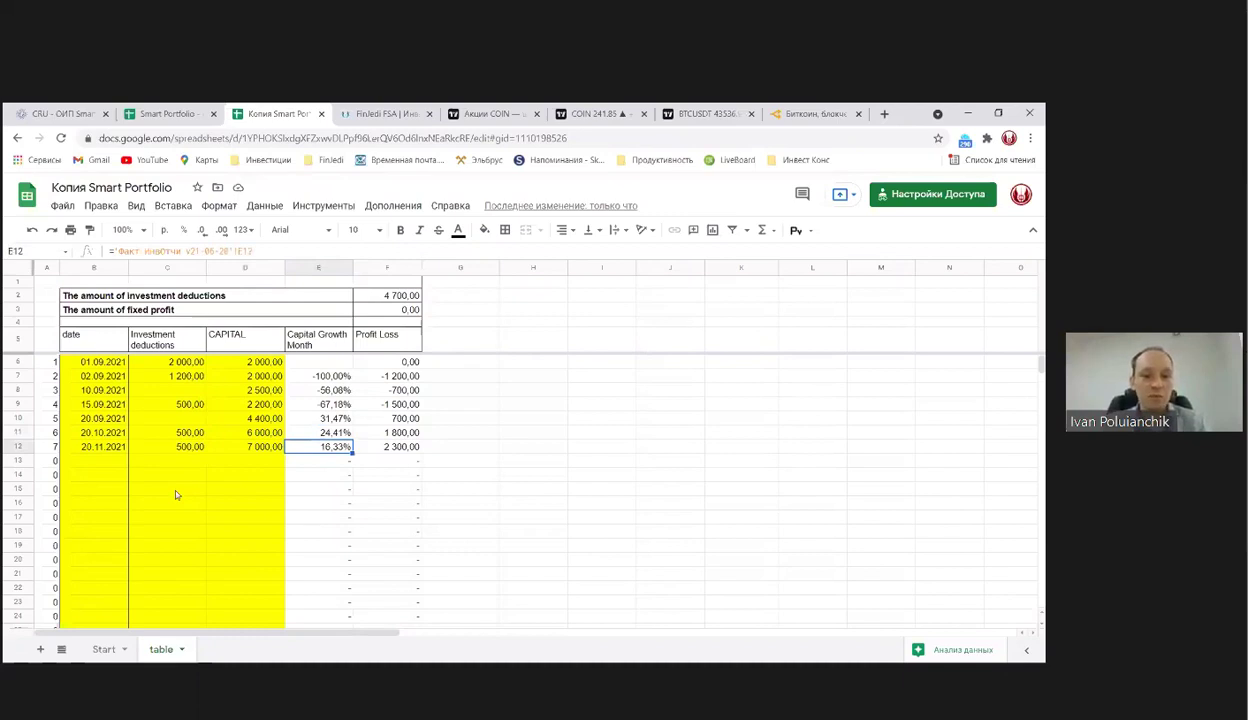
Enter the date 20.12.2021 in row 13.
key(Left)
key(Left)
key(Left)
key(Down)
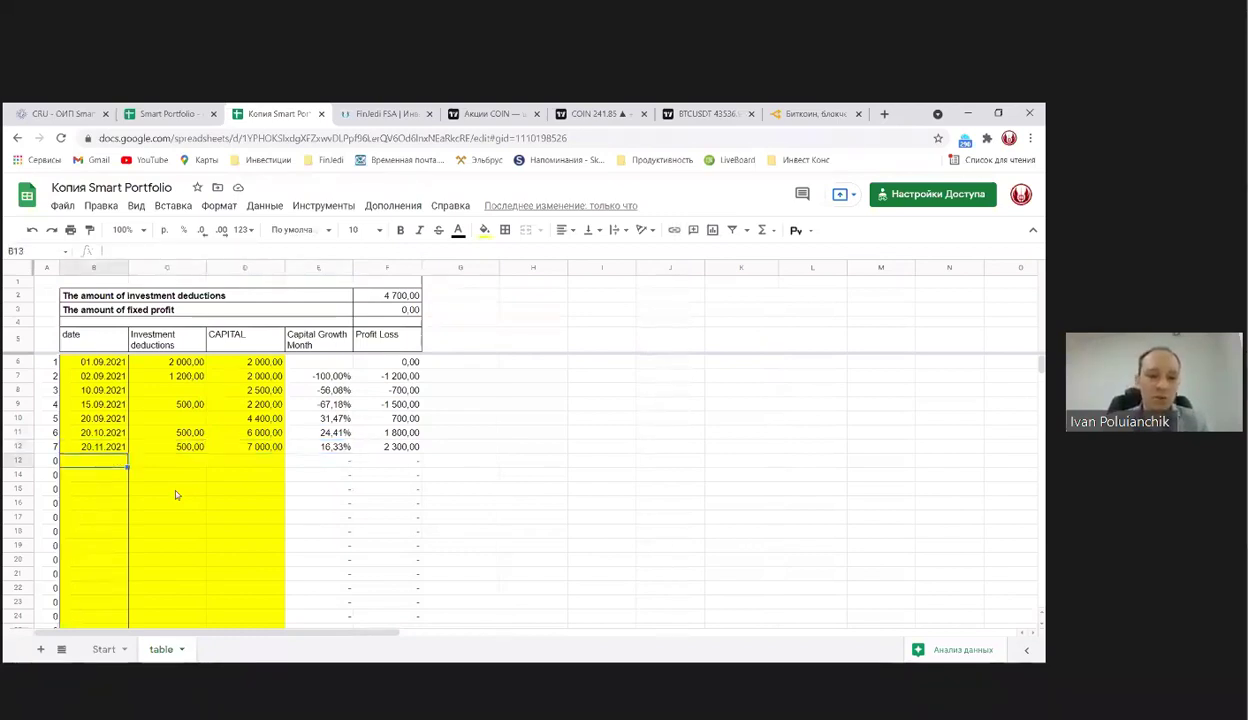
text(20-1)
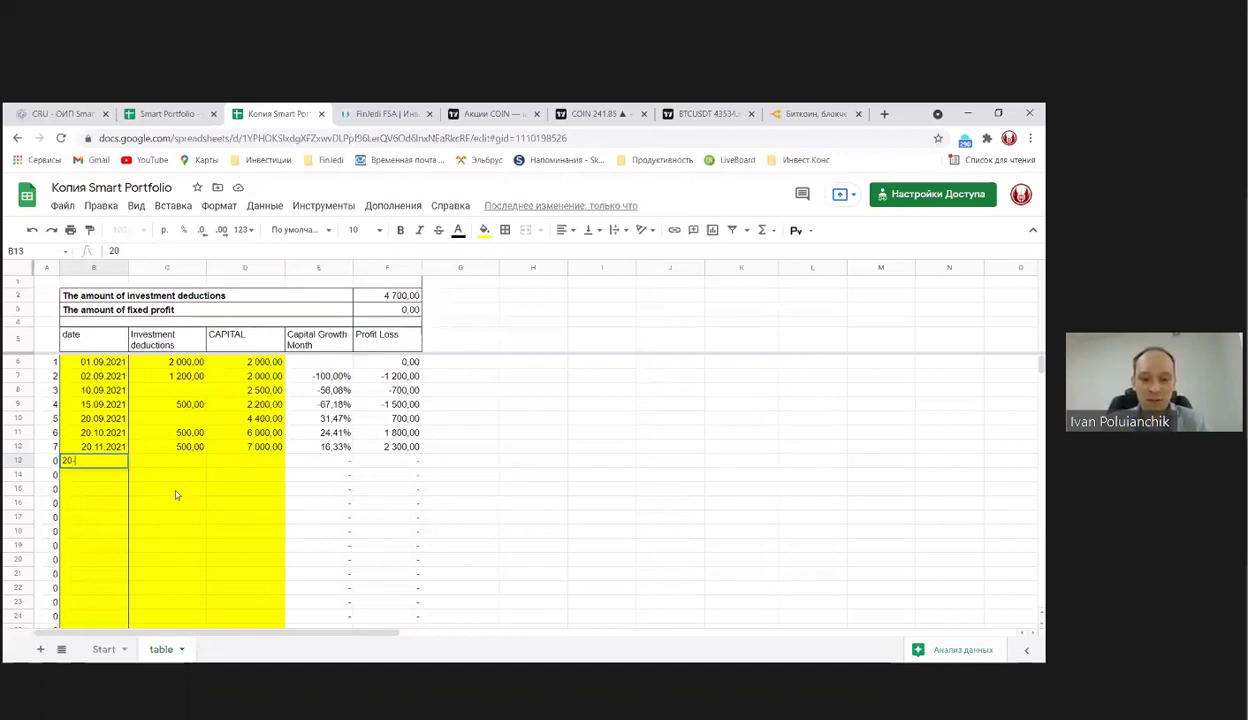
text(2)
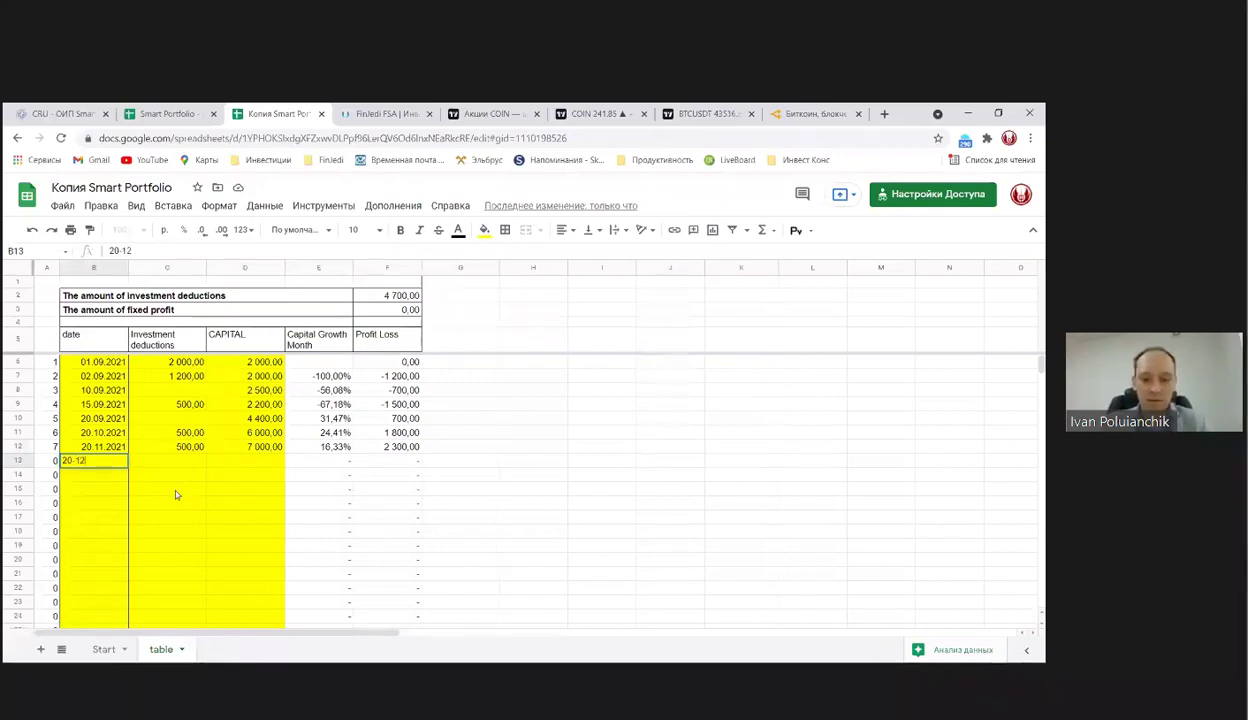
text(-2021)
key(Tab)
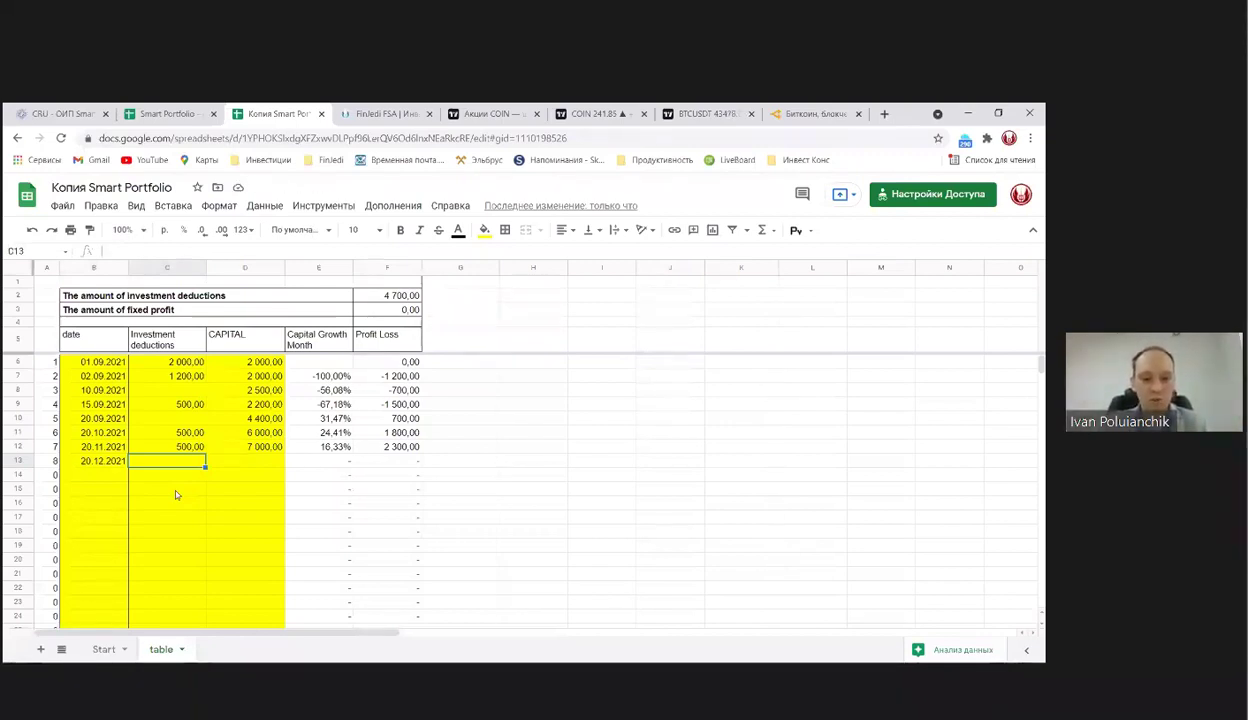
Set the capital of the 20.12.2021 entry to 14000, leaving its investment deduction empty, and check its profit/loss.
key(Right)
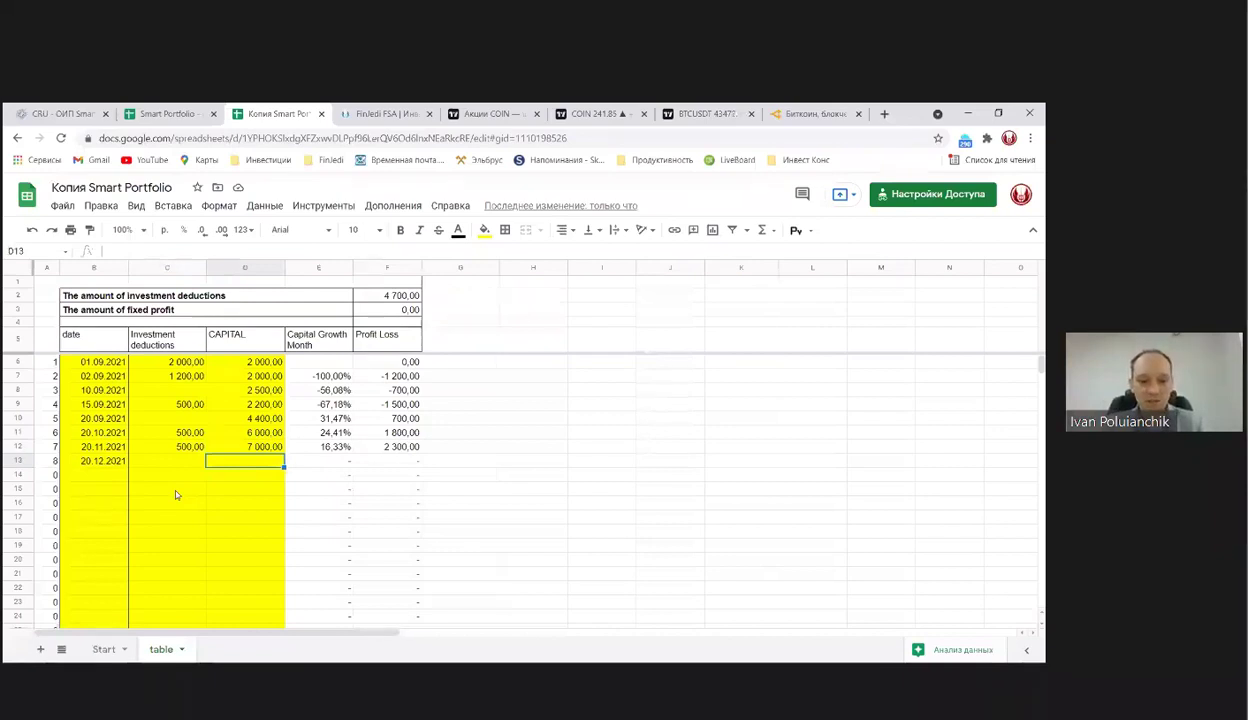
text(140000)
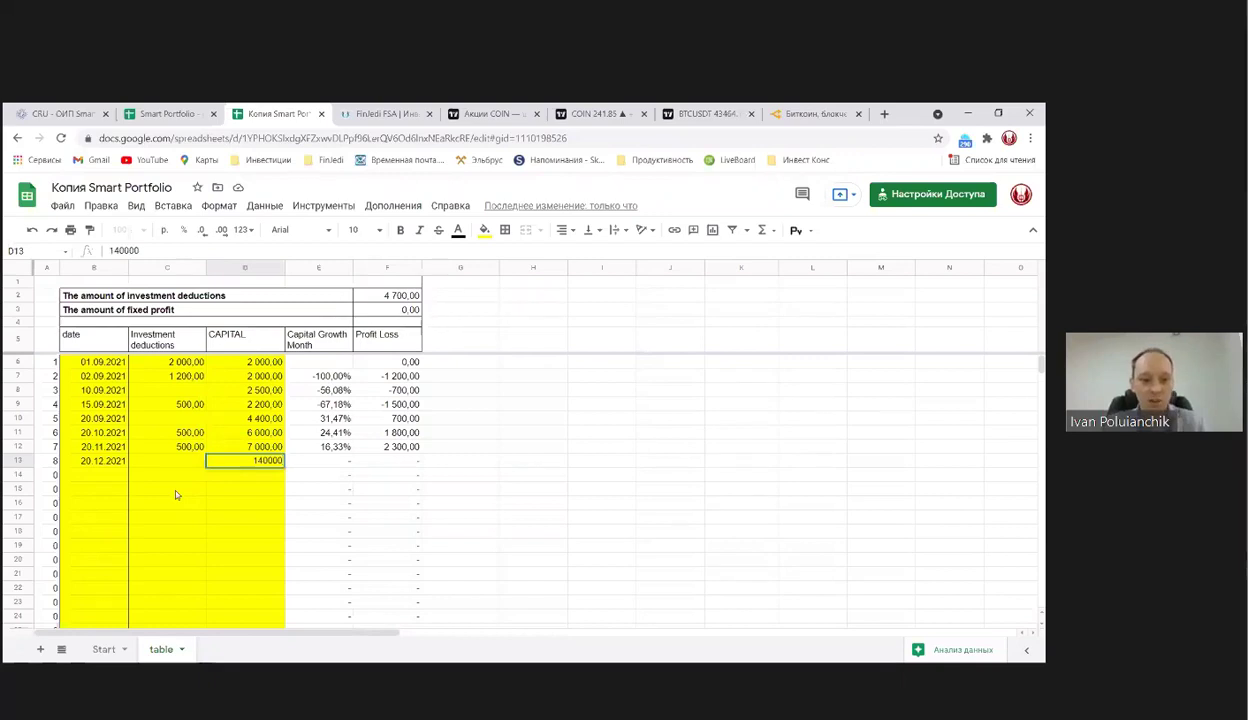
key(ctrl+Return)
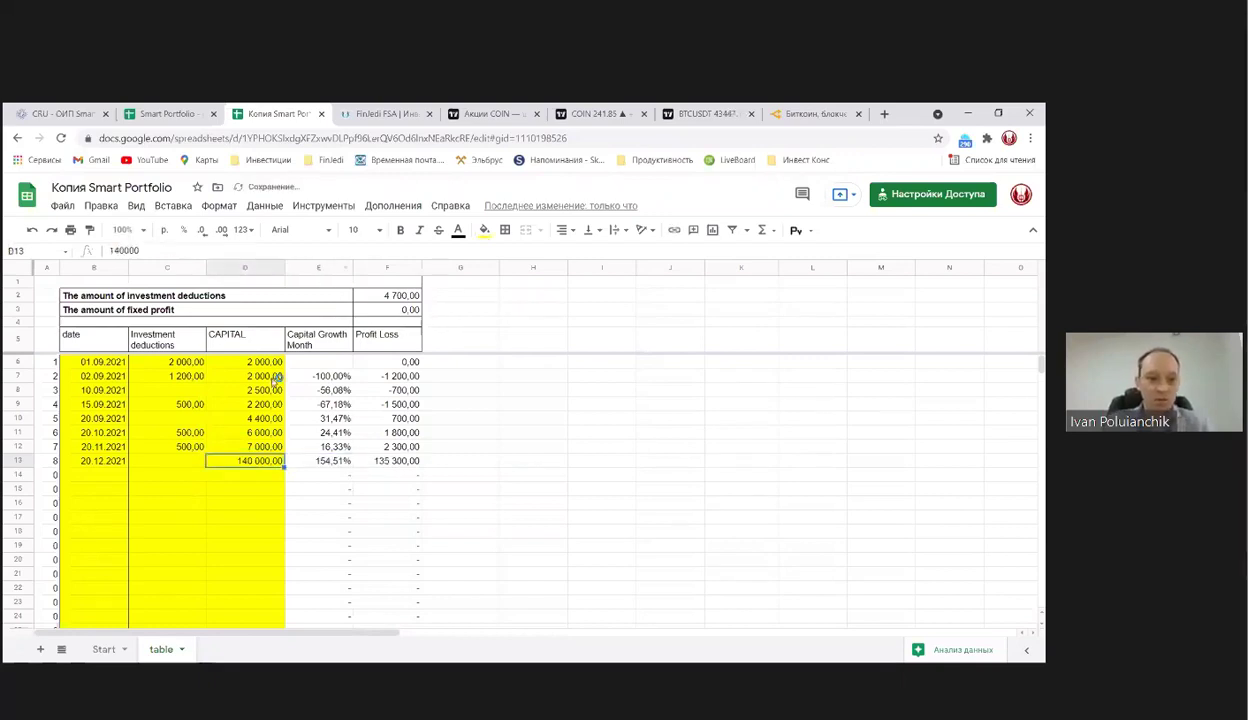
text(14000)
key(Return)
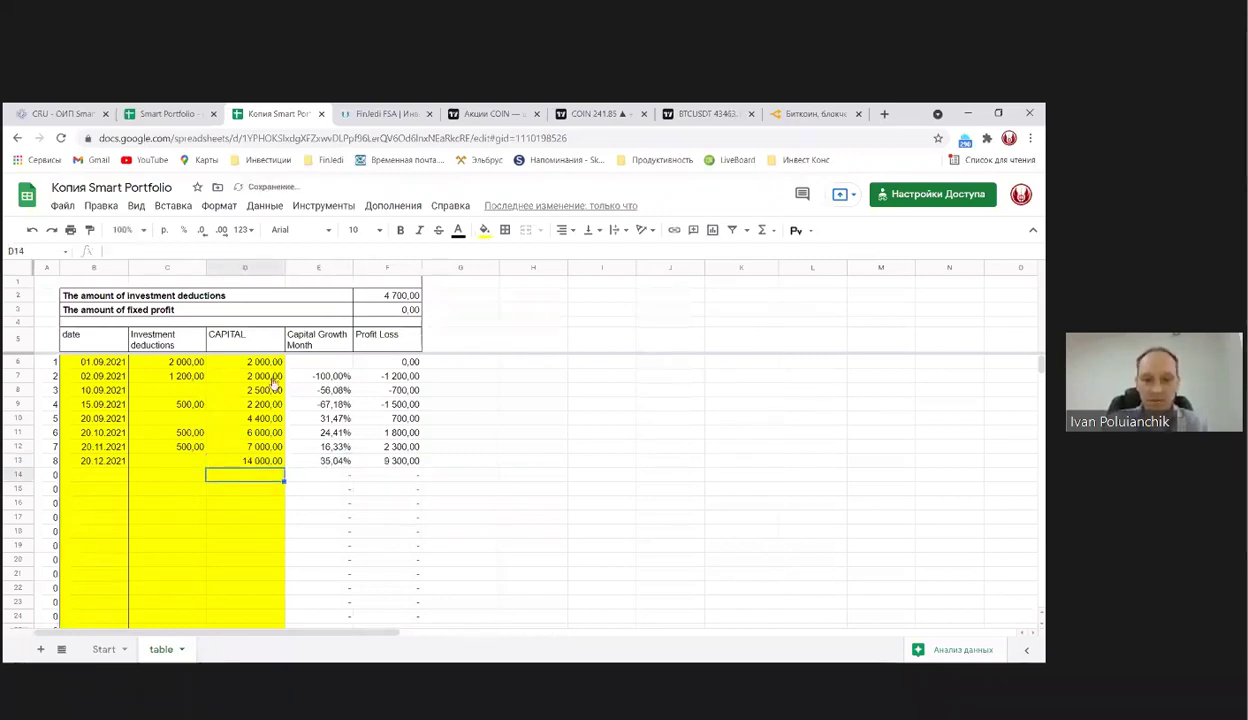
click(259, 455)
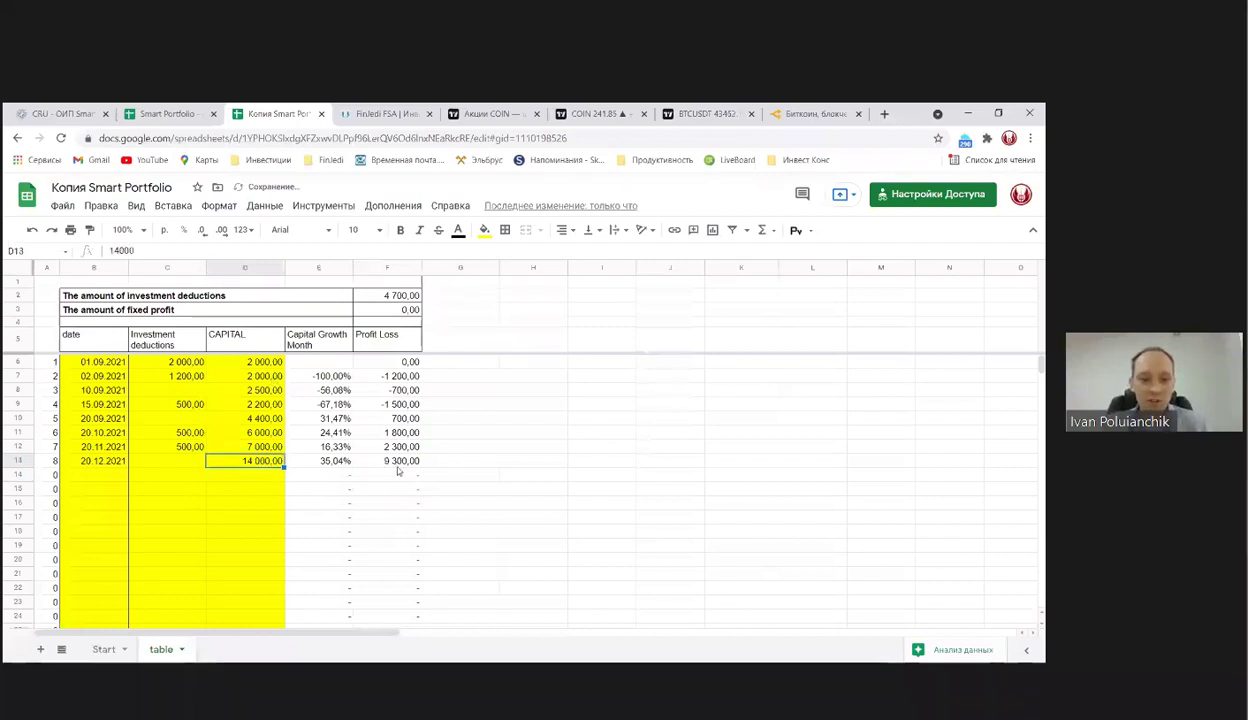
click(394, 458)
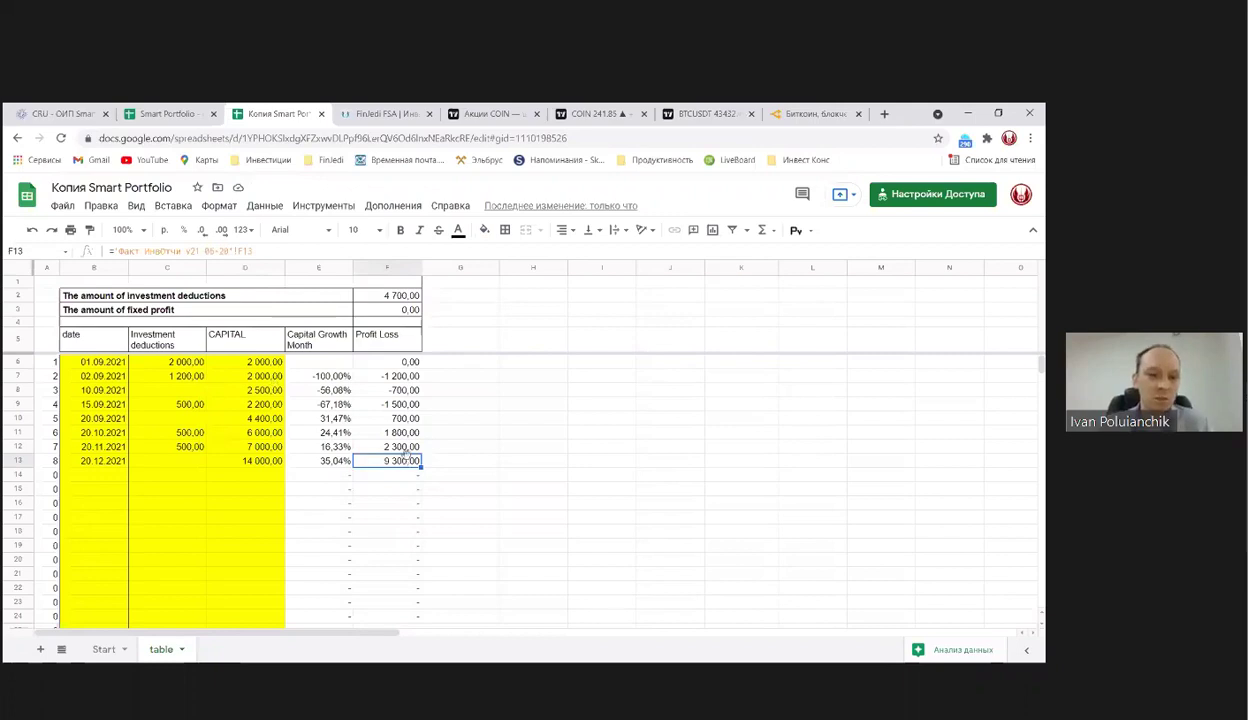
Enter a withdrawal of -5000 as the investment deduction of the 20.12.2021 entry in row 13.
click(172, 462)
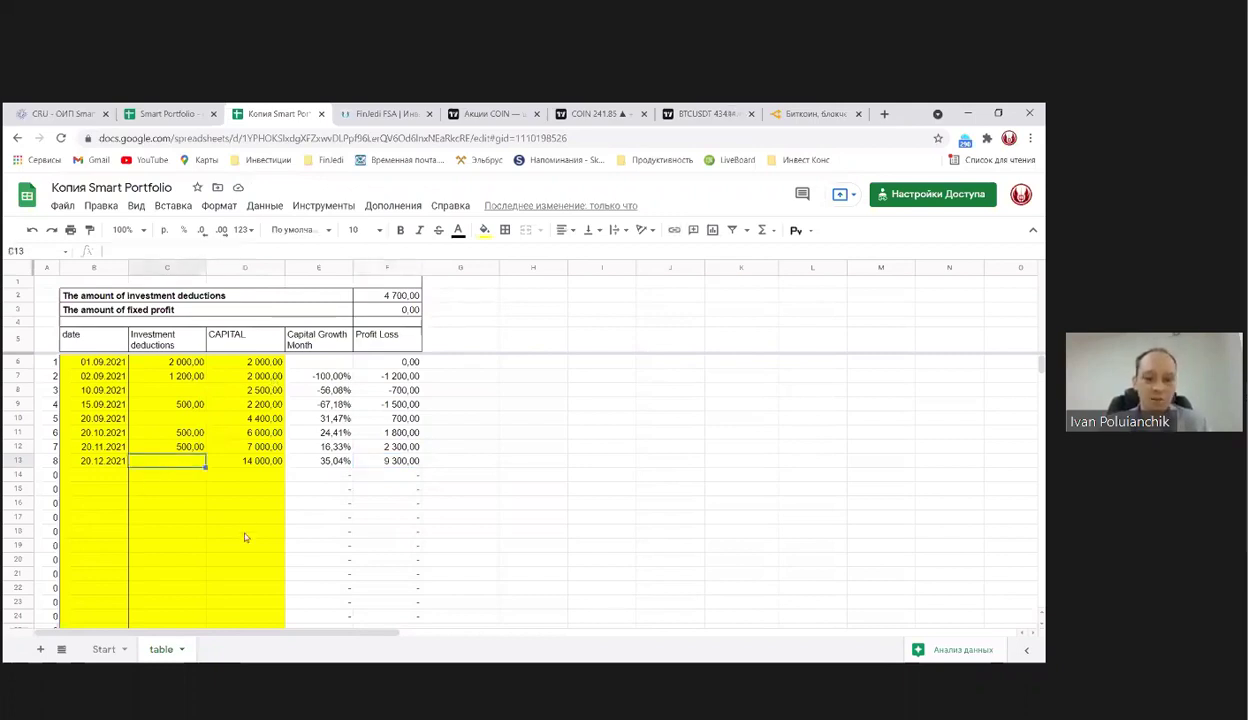
text(-5 00)
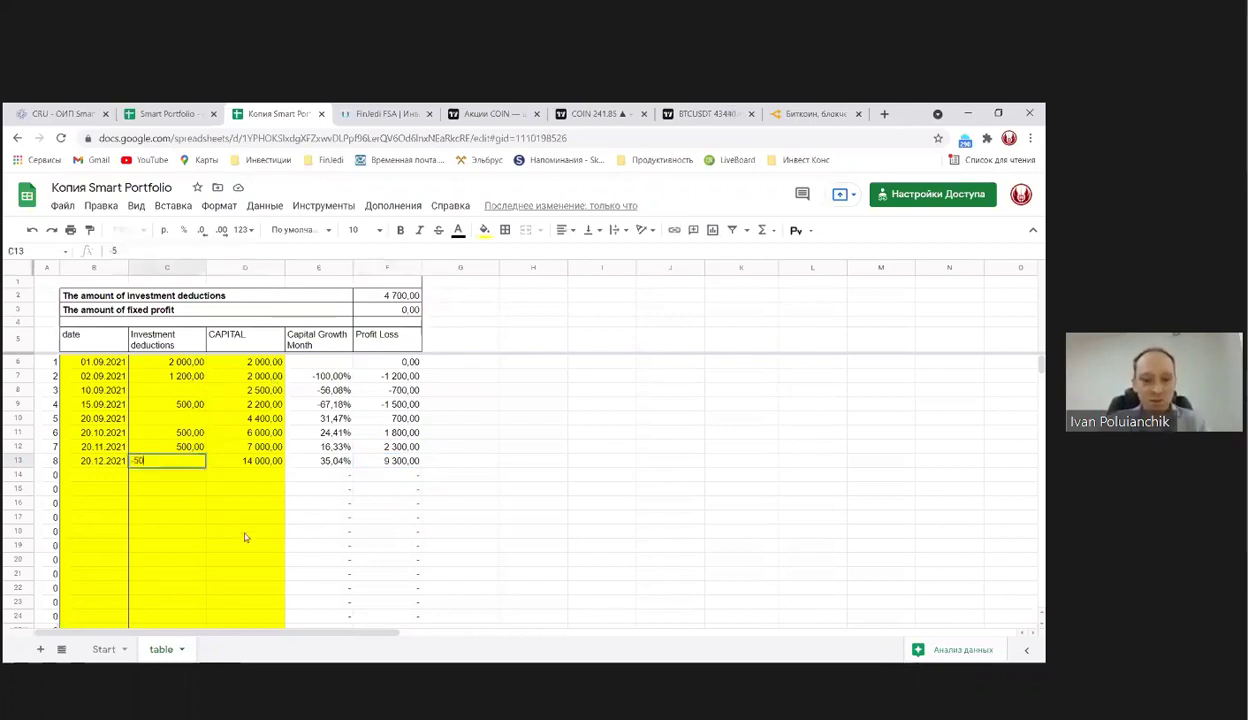
text(0)
key(Return)
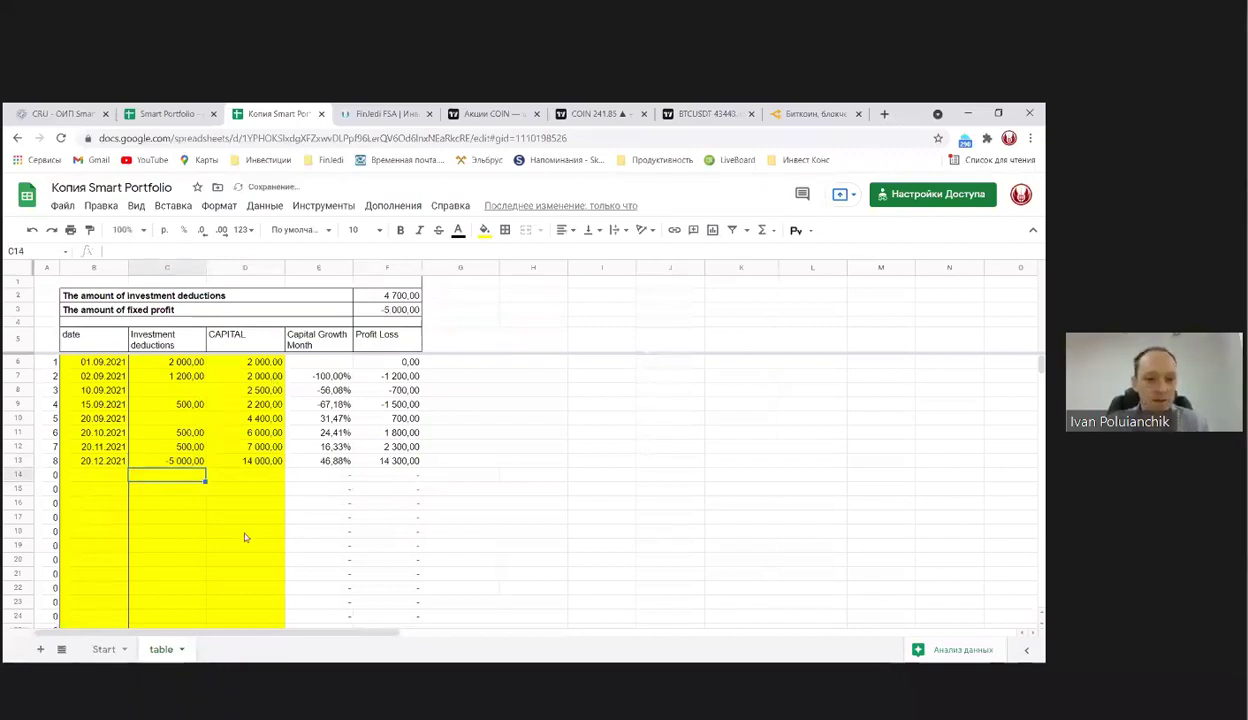
key(Up)
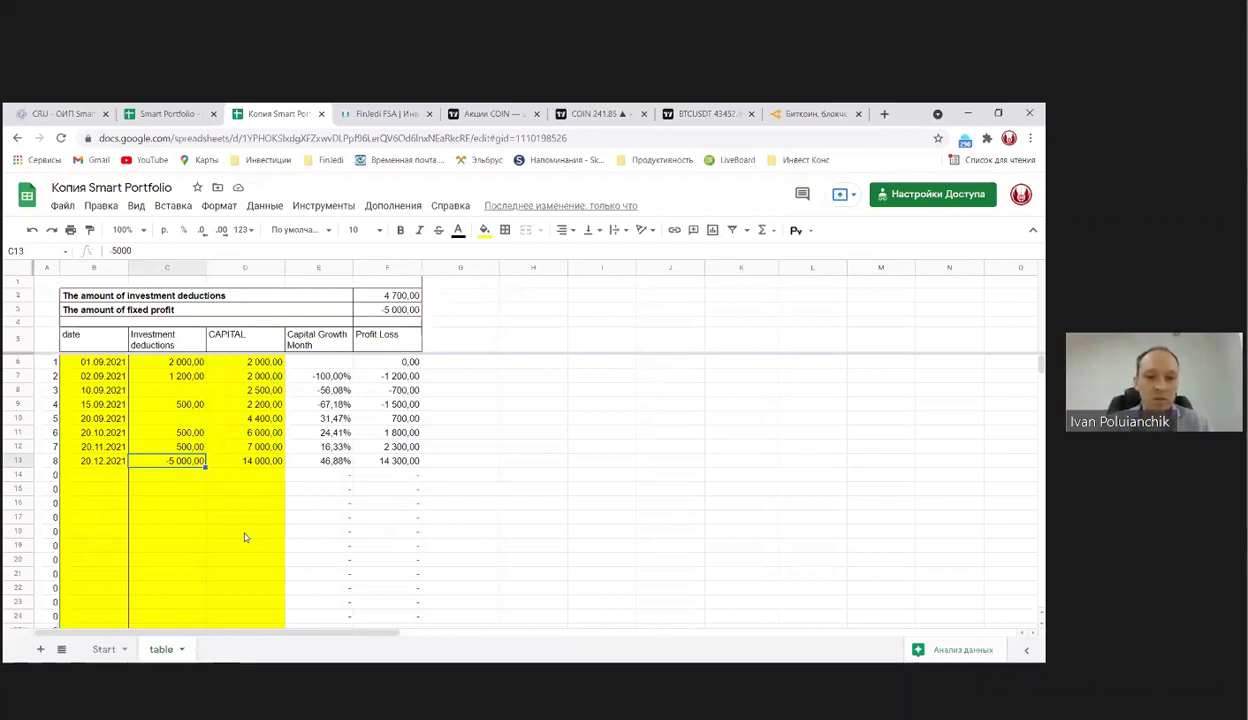
Compare the 20.12.2021 withdrawal with the total amounts of fixed profit and investment deductions and inspect their formulas.
click(408, 310)
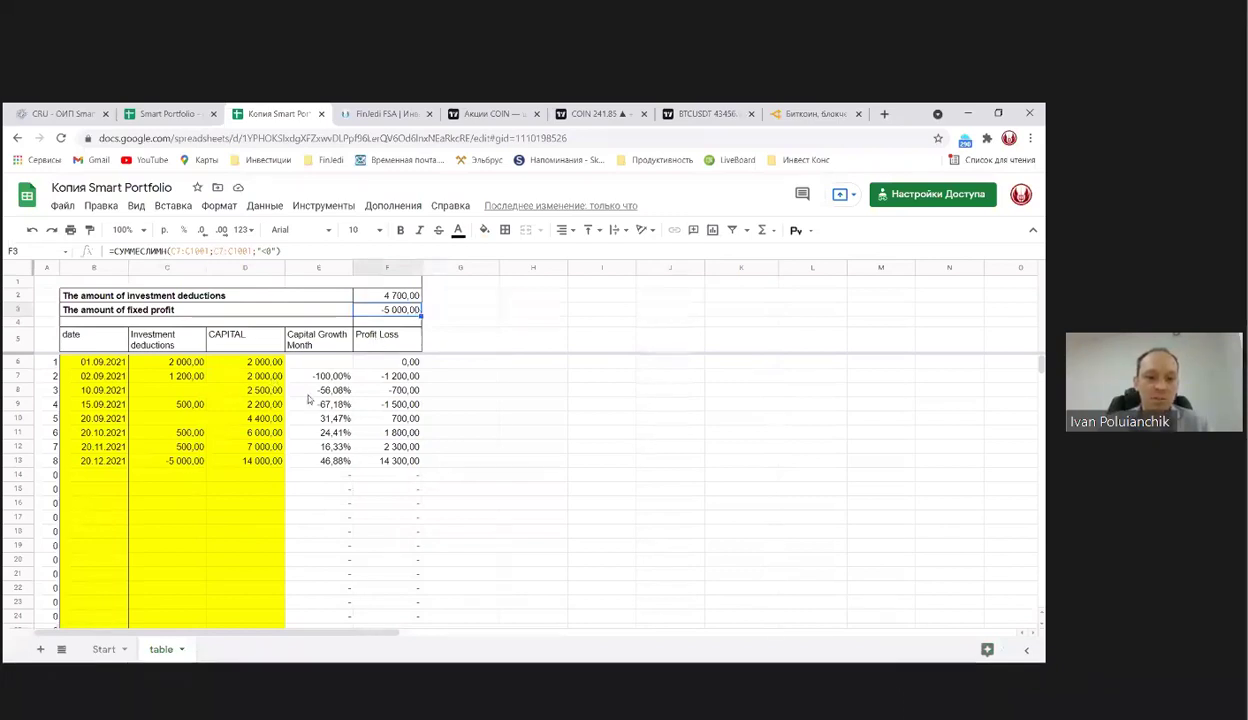
click(170, 459)
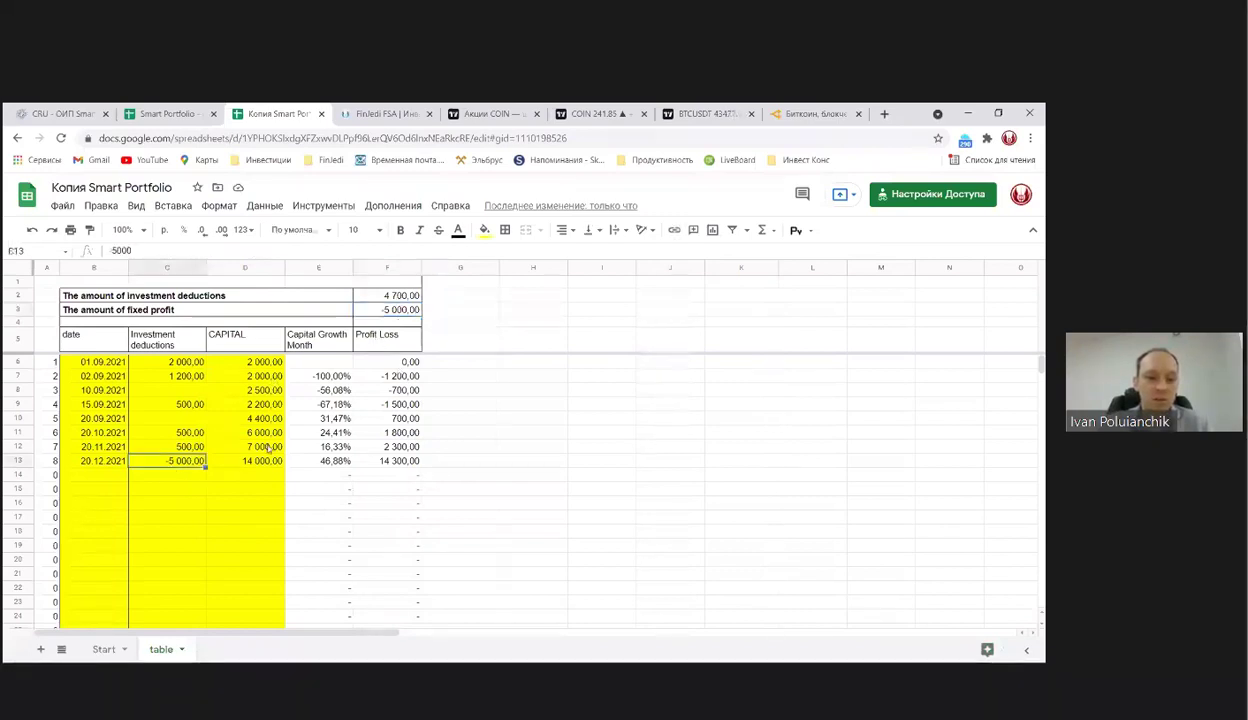
click(405, 312)
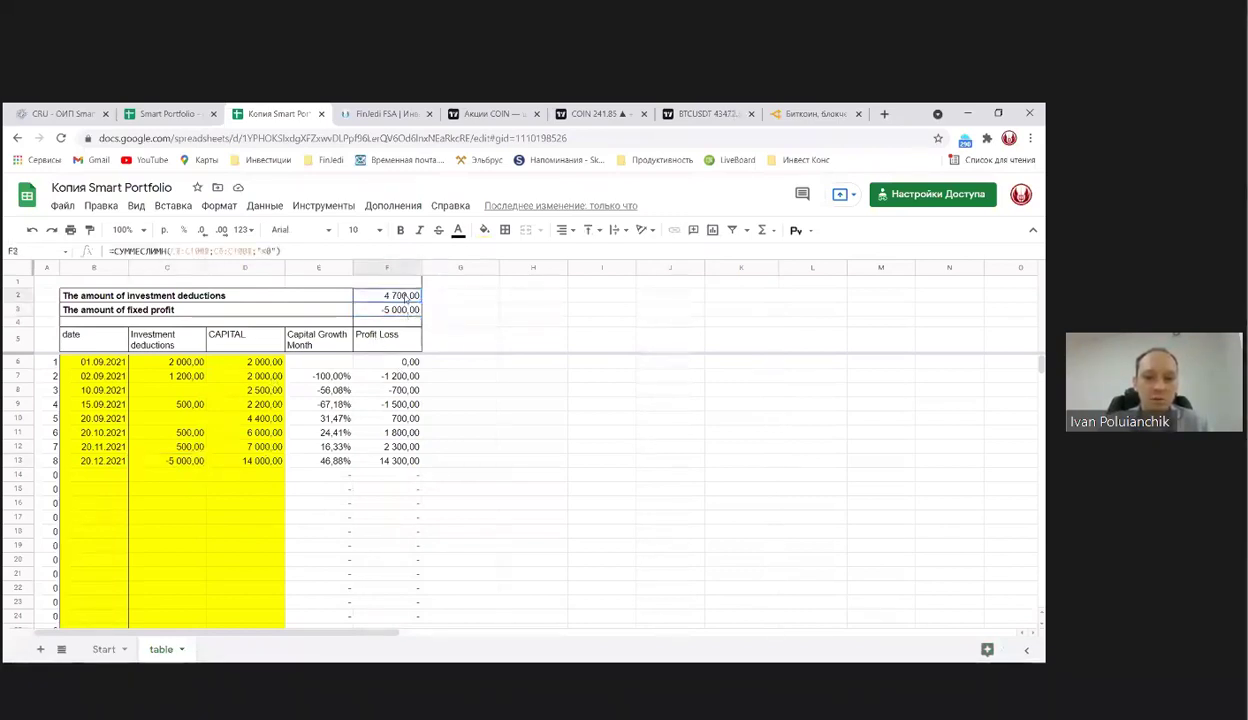
click(186, 464)
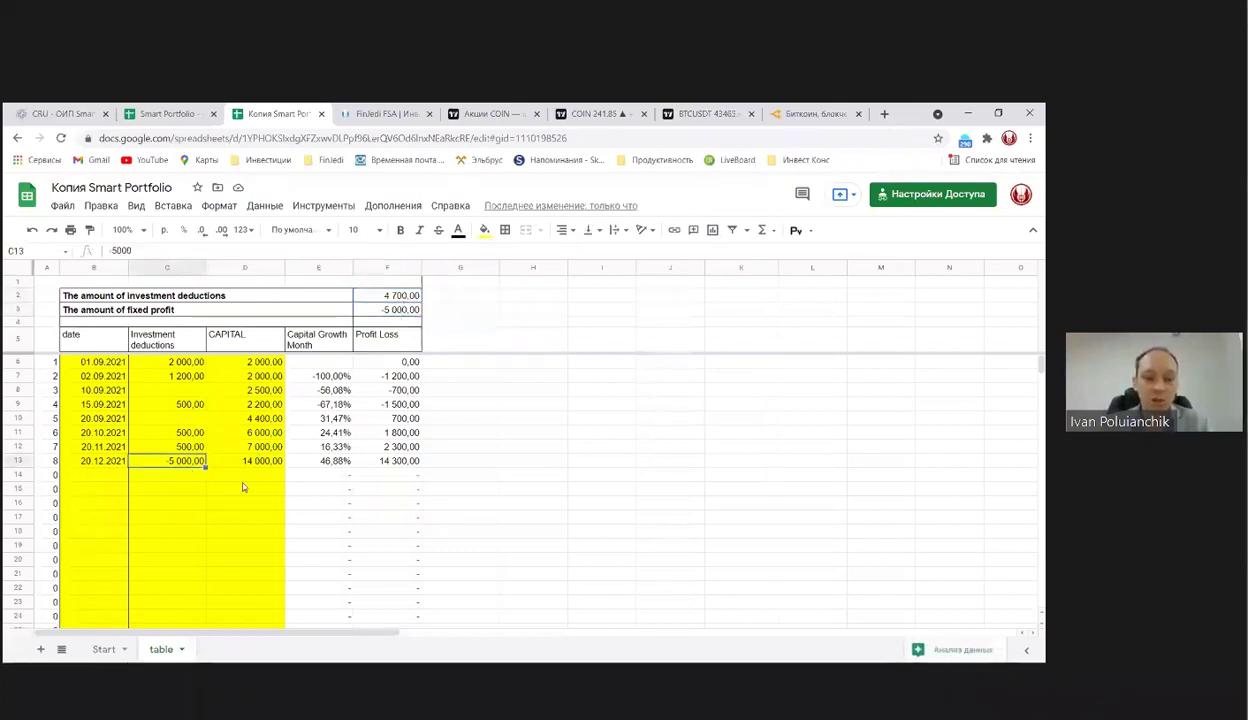
drag(515, 327, 530, 462)
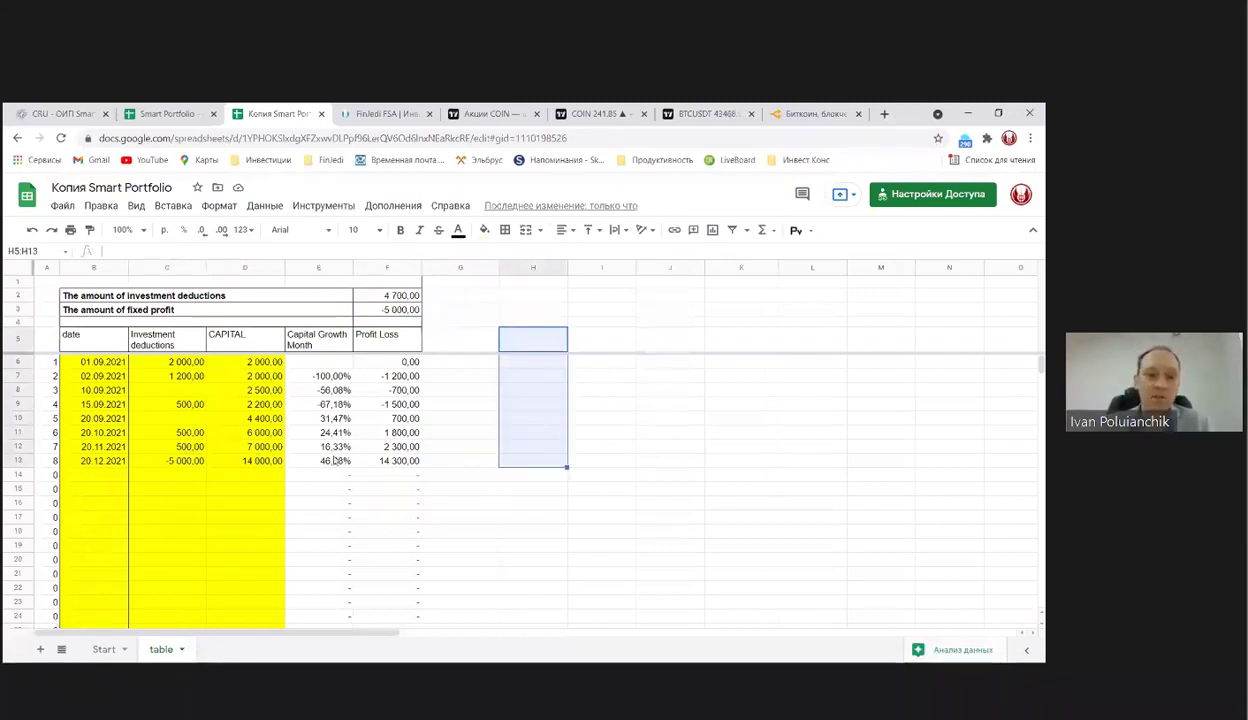
Clear all sample dates, investment deductions and capital values in B6:D15, and return to the CRU Smart Portfolio product page.
drag(109, 362, 241, 498)
key(Delete)
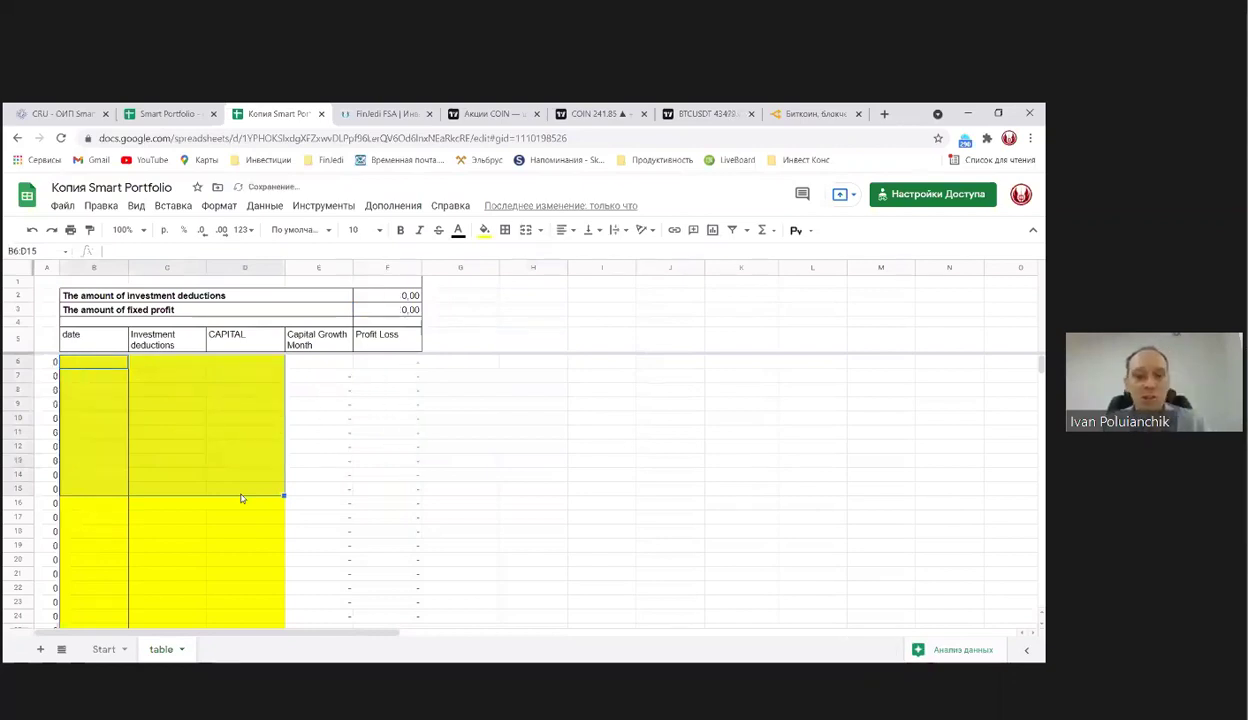
click(58, 113)
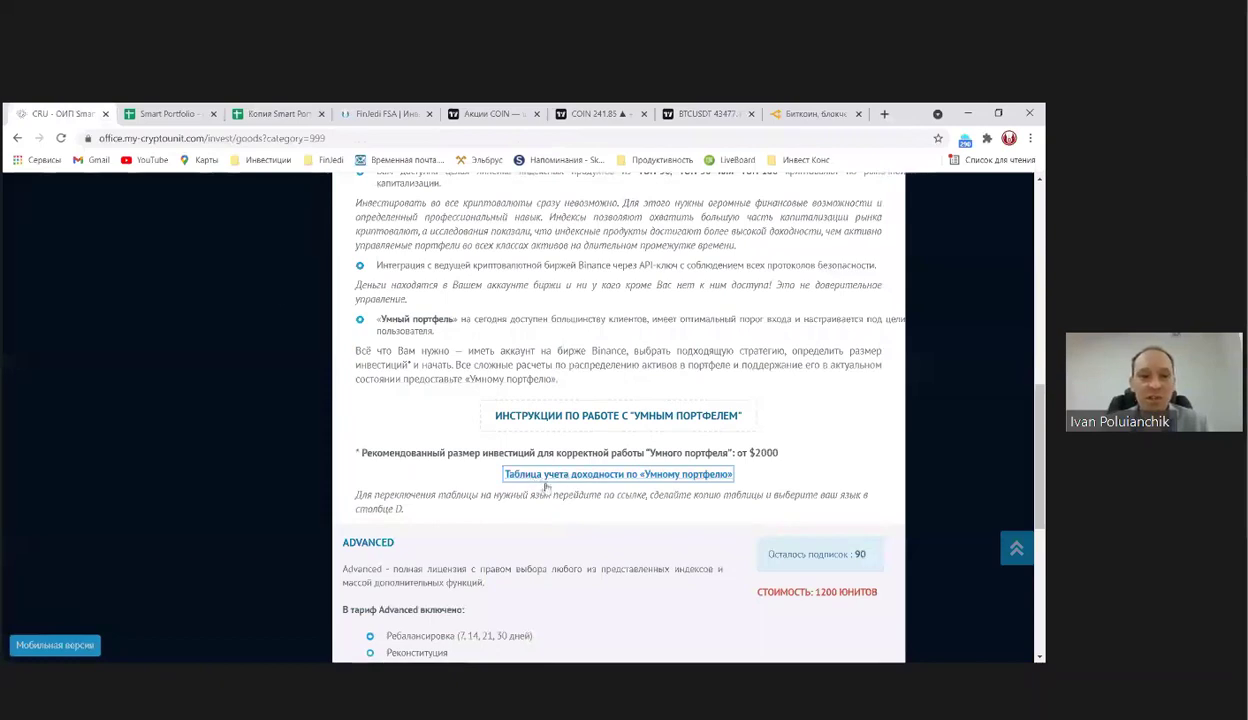